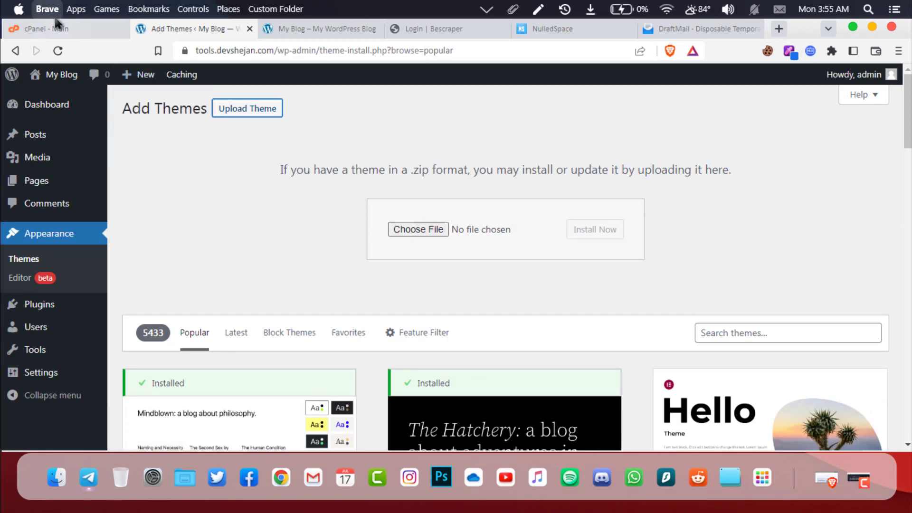
Switch to the Bluehost cPanel page and open its File Manager
left_click(57, 30)
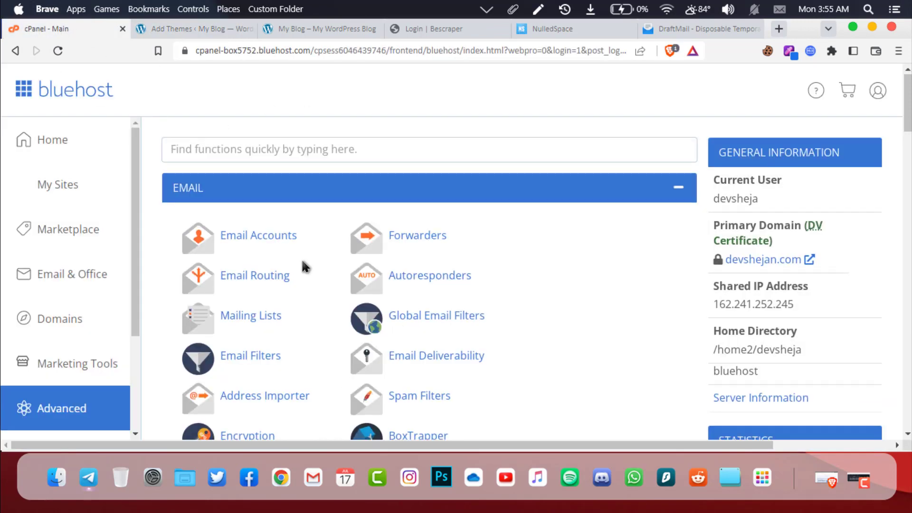
scroll(301, 264, "down", 15)
scroll(261, 261, "up", 3)
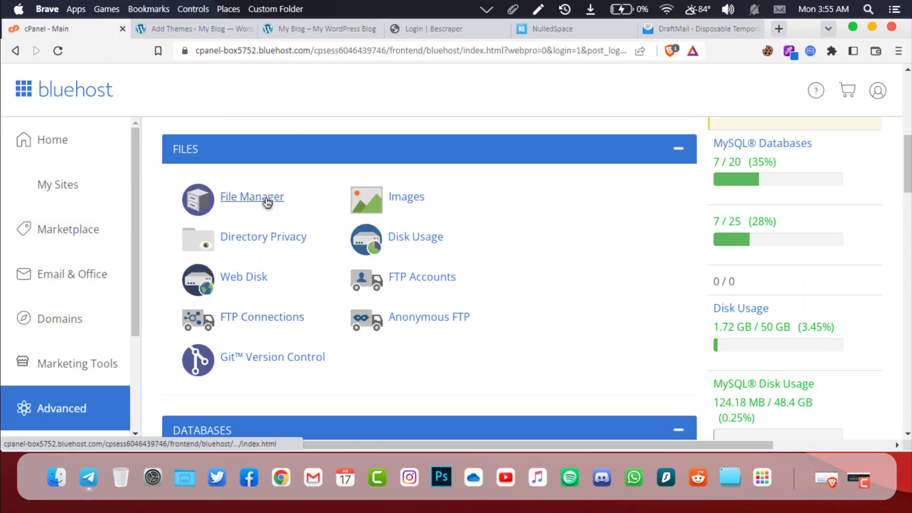
left_click(280, 203)
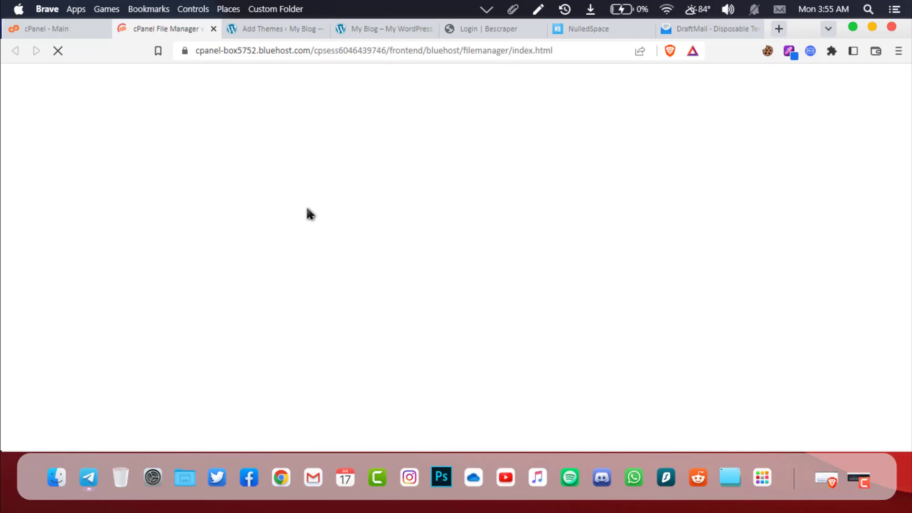
Browse to the public_html/webtools/wp-content/themes folder of the WordPress site
scroll(59, 398, "down", 5)
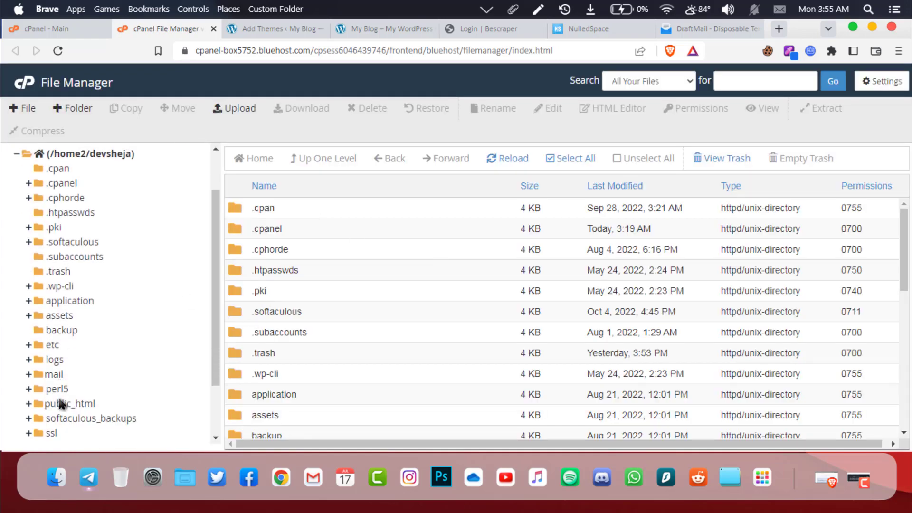
left_click(71, 331)
scroll(328, 262, "down", 5)
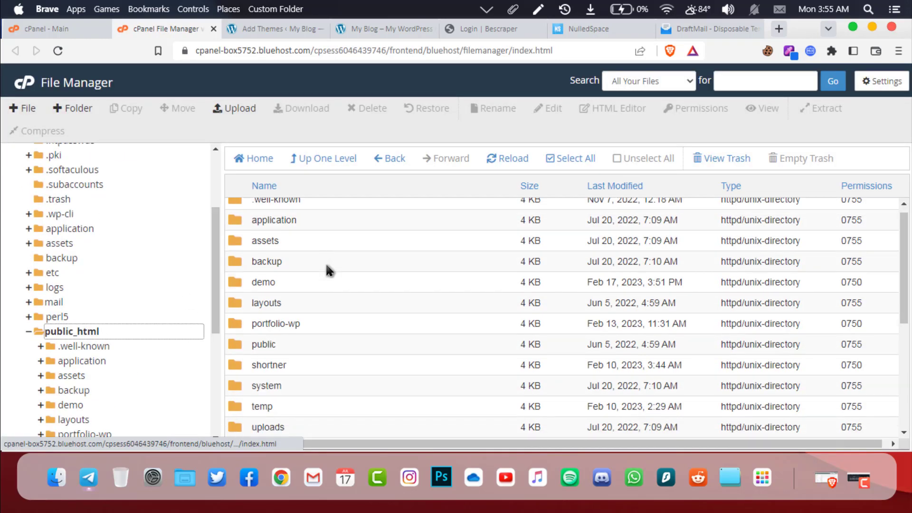
scroll(307, 311, "up", 3)
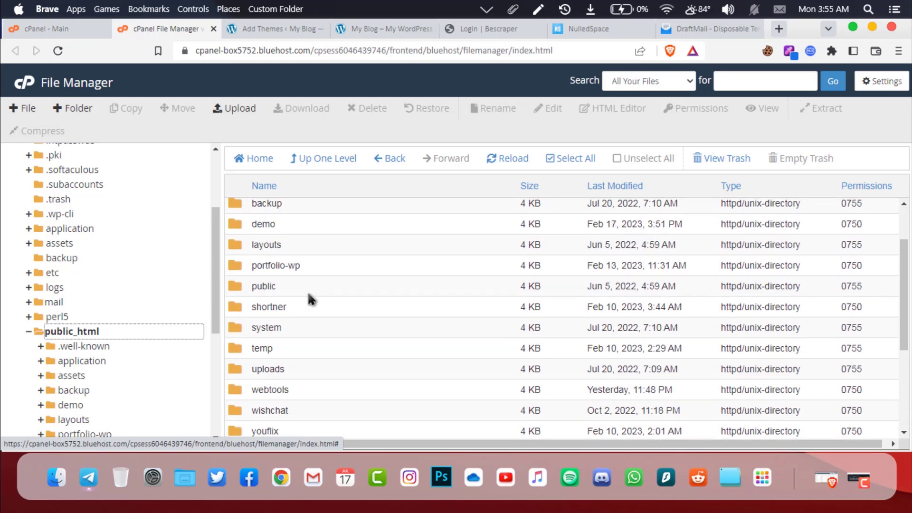
scroll(304, 323, "down", 3)
double_click(314, 323)
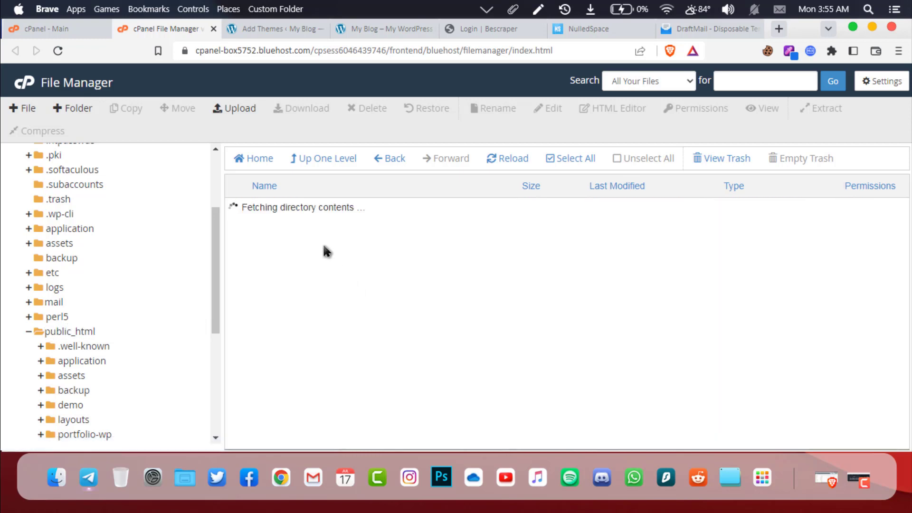
left_click(318, 249)
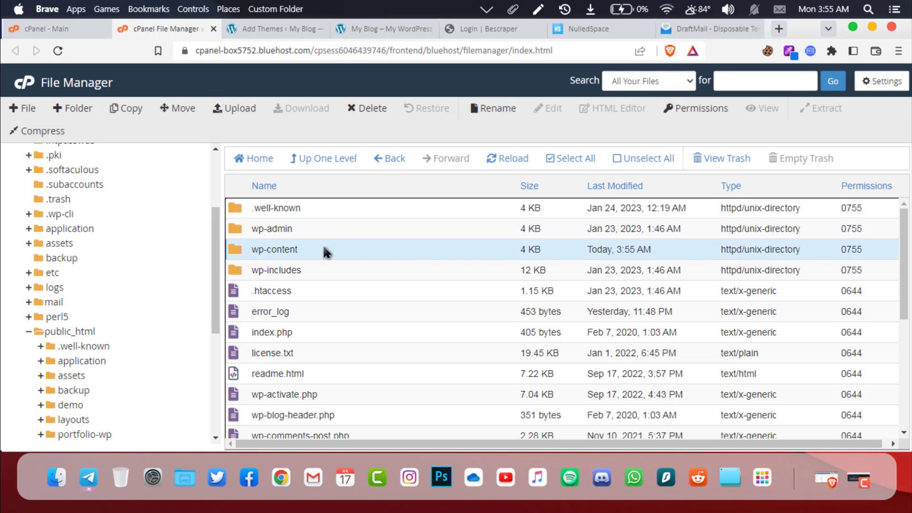
double_click(331, 245)
double_click(319, 249)
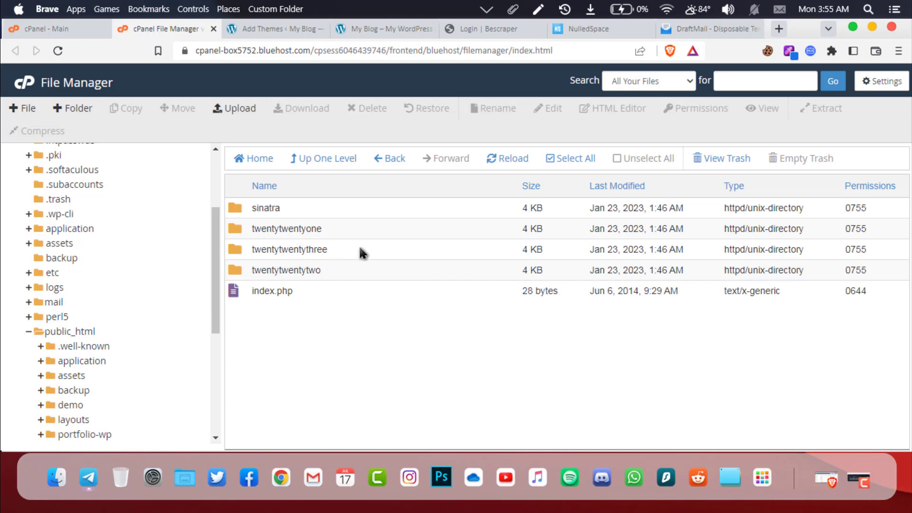
Switch to the NulledSpace site and open the pinned DooPlay v2.5.5 WordPress theme post
left_click(584, 30)
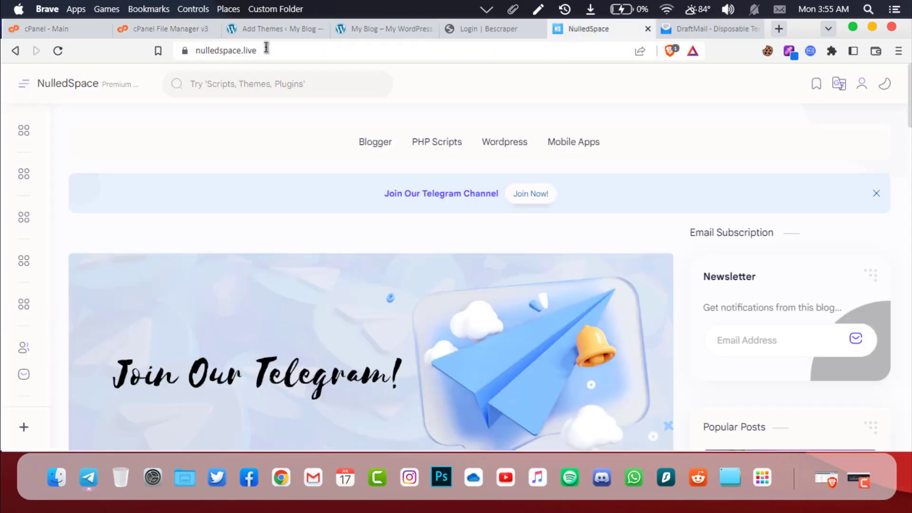
left_click_drag(320, 56, 169, 57)
left_click(343, 50)
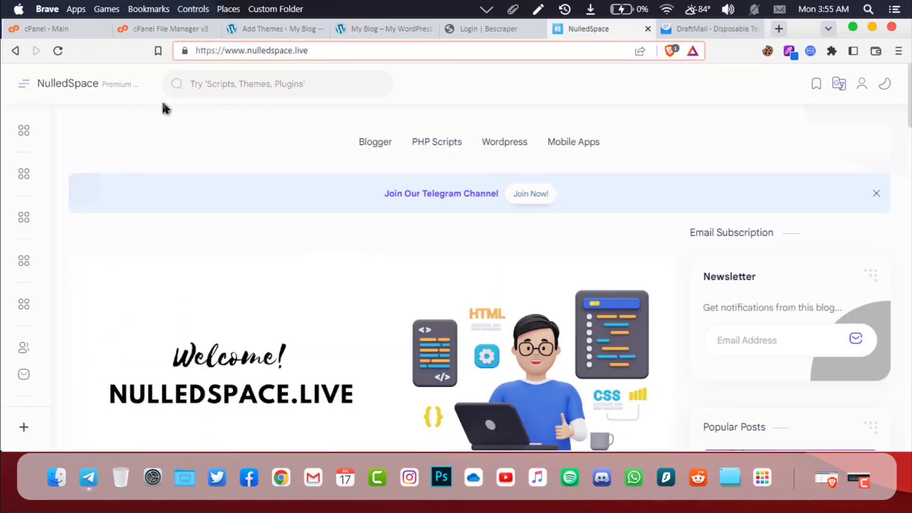
left_click(162, 112)
scroll(318, 183, "down", 10)
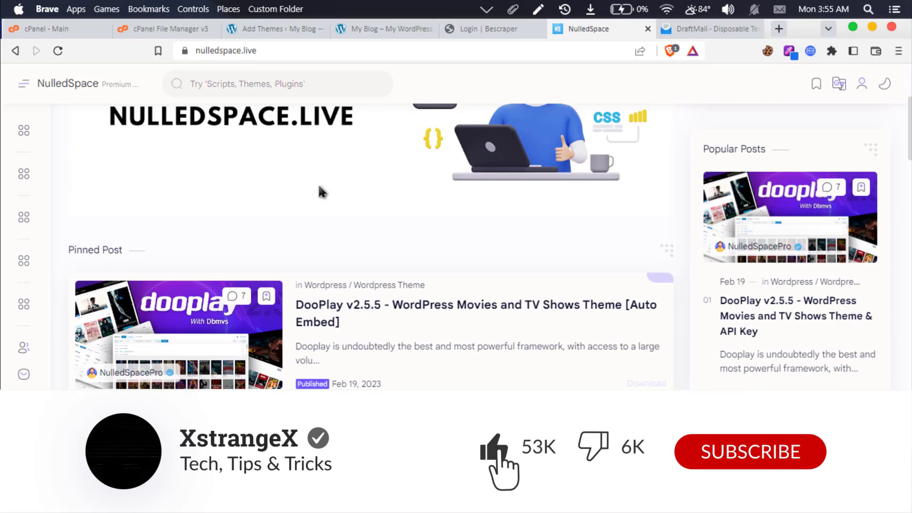
scroll(327, 186, "down", 1)
scroll(333, 181, "up", 3)
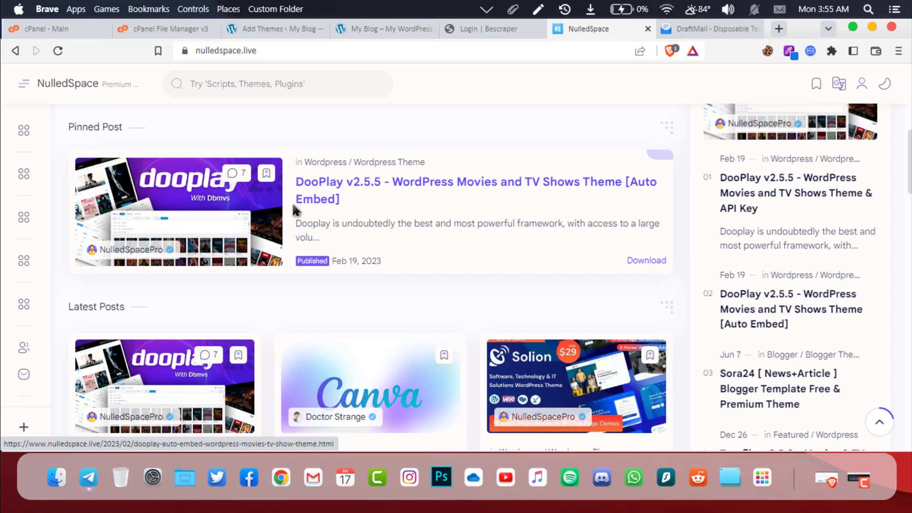
left_click(355, 189)
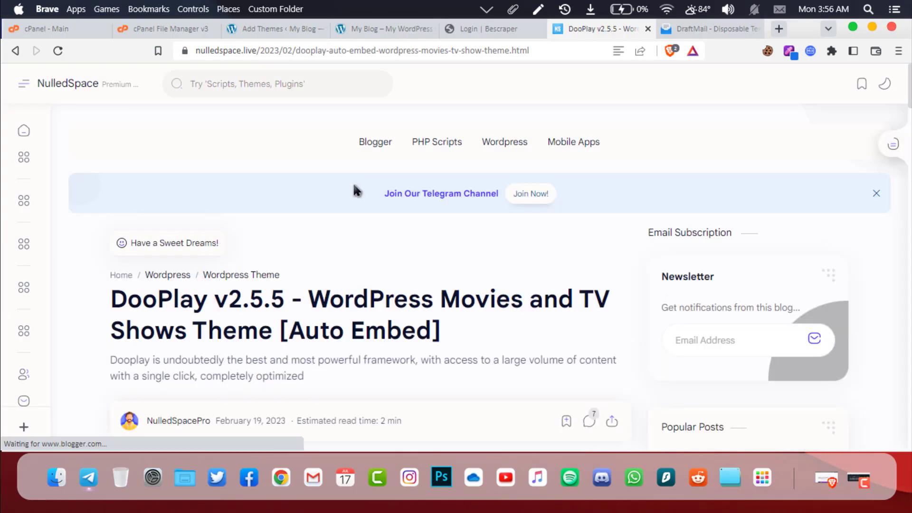
Go through the DooPlay post to its download section and request the Dooplay Auto Embed v1.1 download
scroll(266, 223, "down", 15)
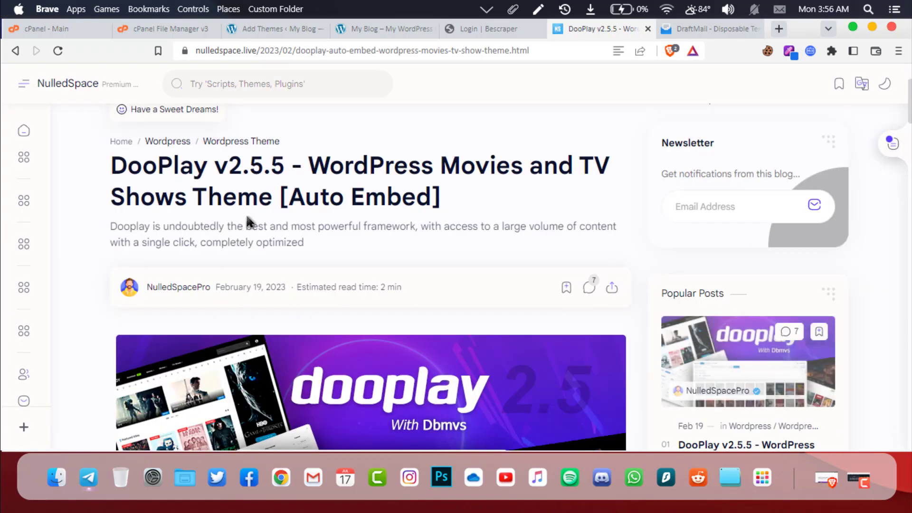
scroll(270, 230, "down", 20)
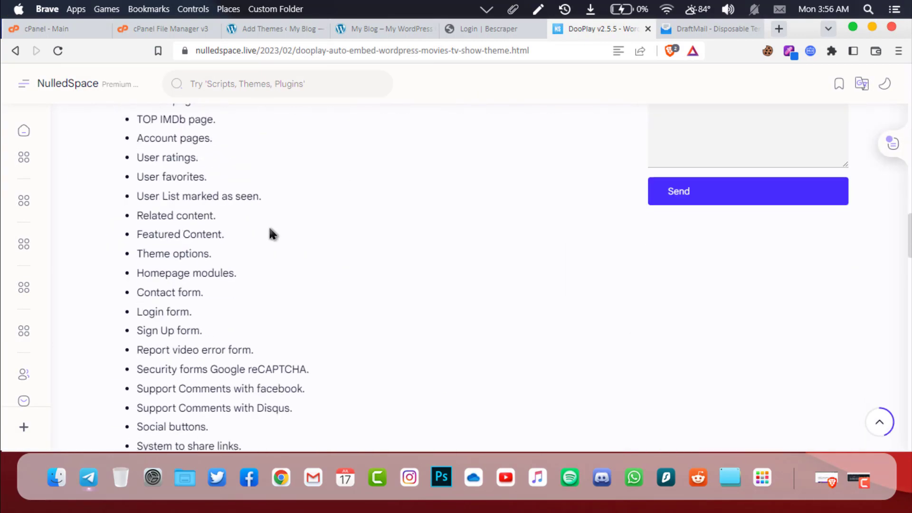
scroll(270, 234, "down", 6)
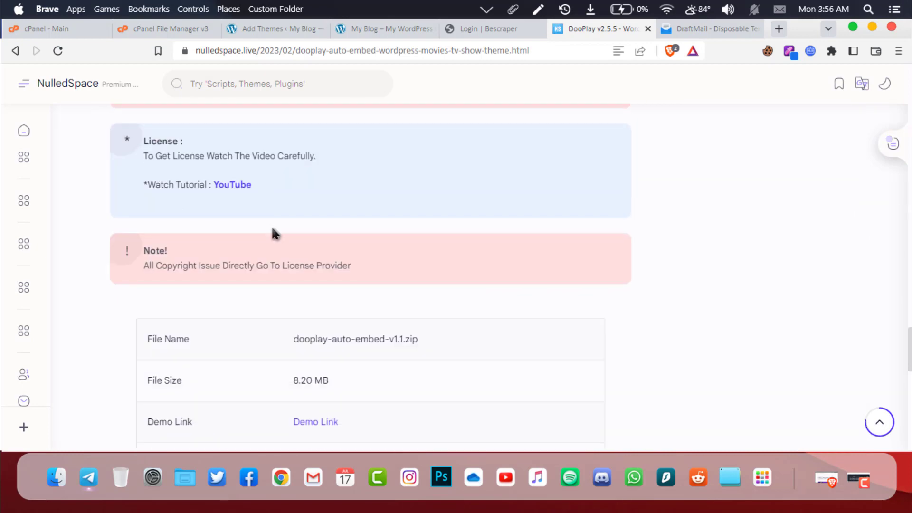
scroll(193, 163, "up", 2)
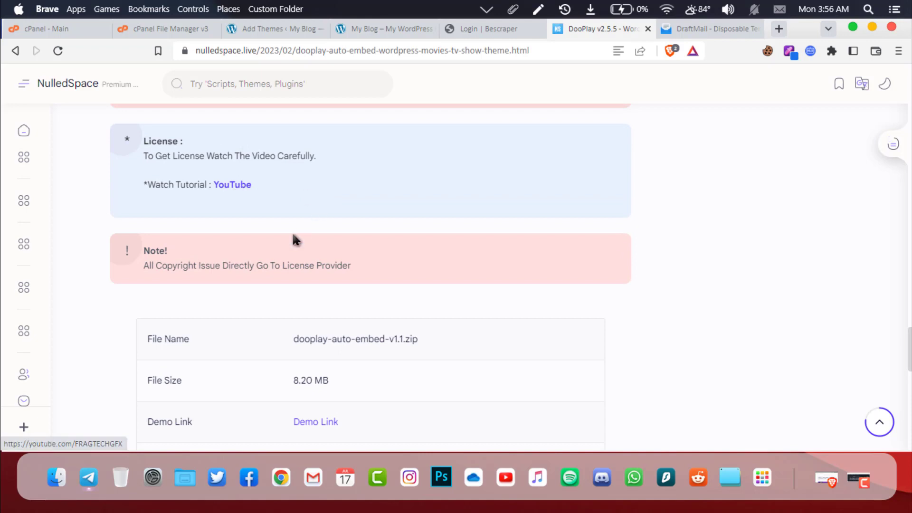
scroll(291, 235, "down", 10)
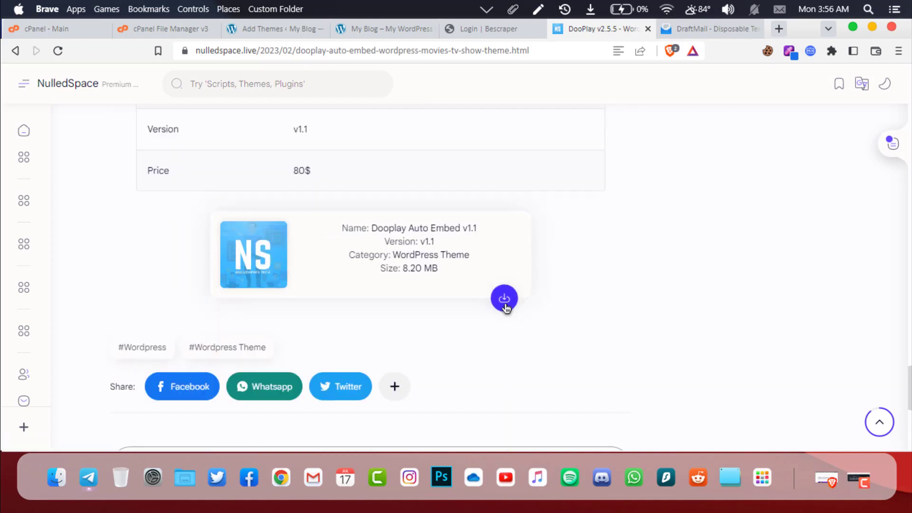
left_click(504, 298)
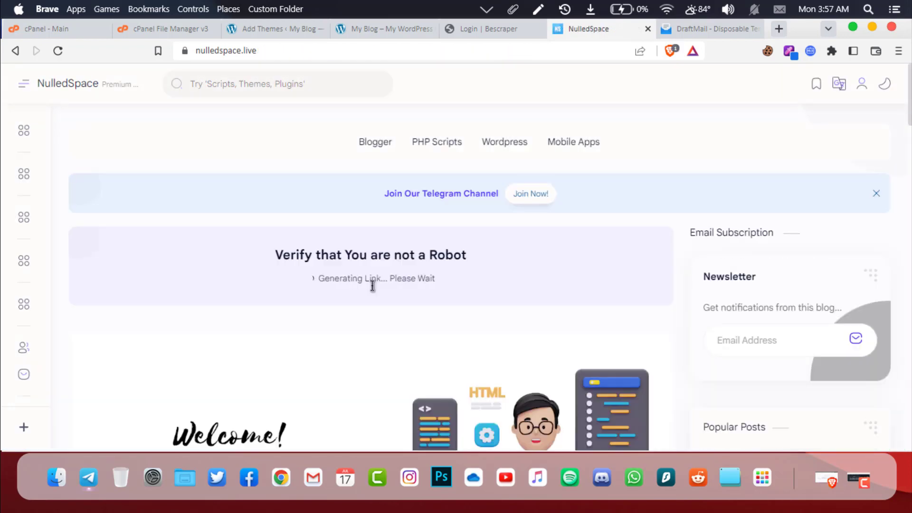
Pass the robot verification and locate the generated link on the Manyvendor v3.3 page
left_click(373, 301)
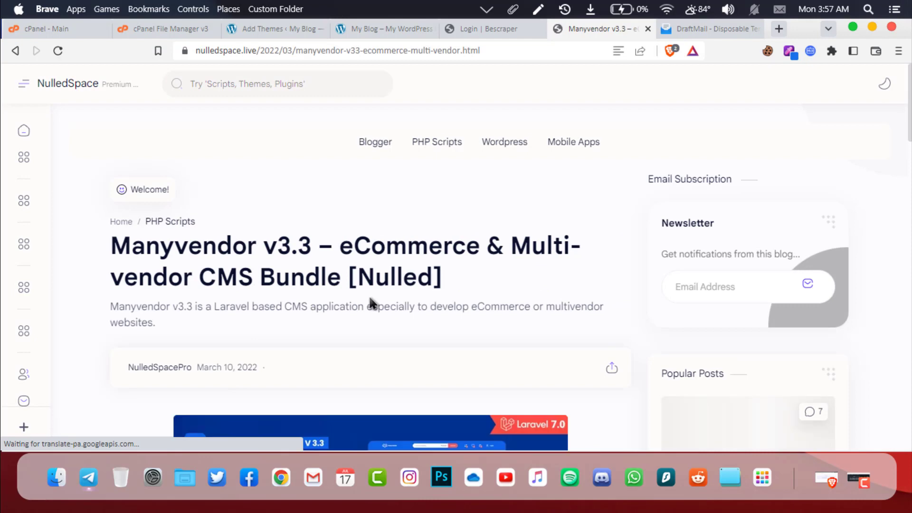
scroll(339, 310, "down", 3)
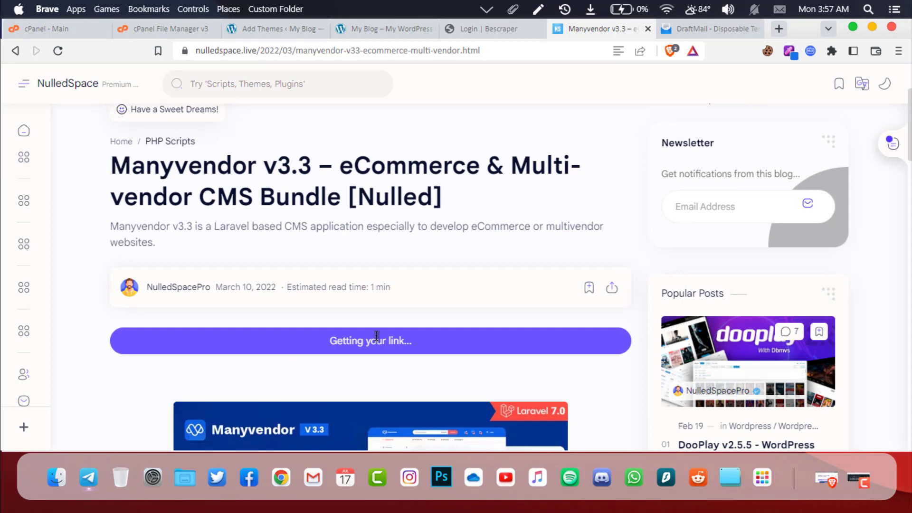
scroll(401, 355, "down", 15)
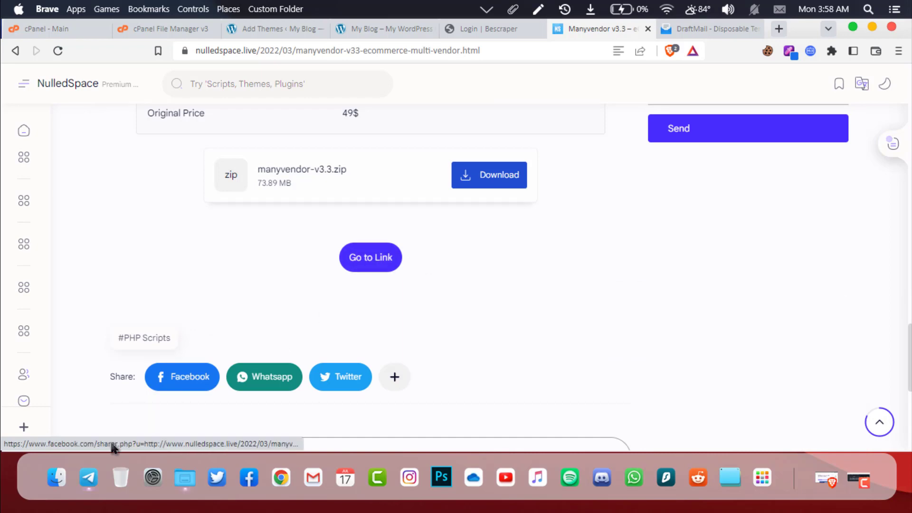
Check the dooplay.2.5.5-autoembed-1.1-bescraper.zip archive in the local Telegram Desktop downloads folder
left_click(178, 469)
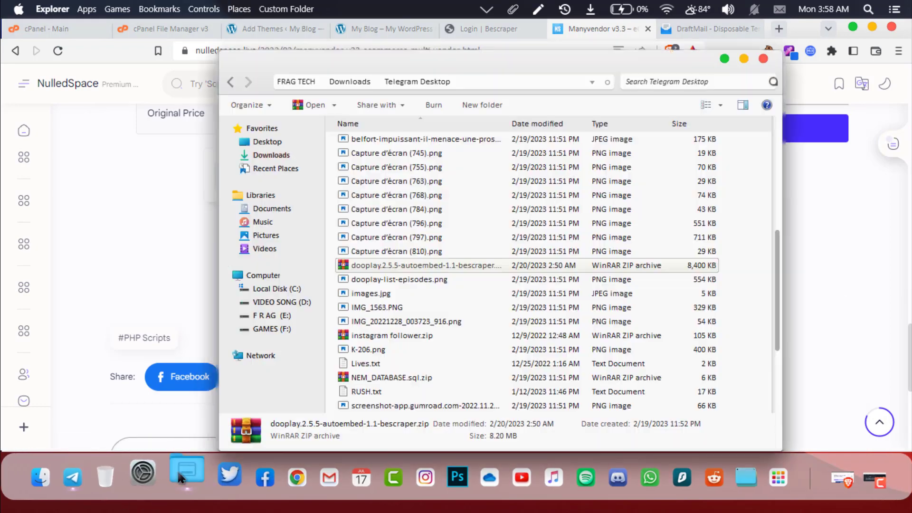
left_click(427, 265)
left_click(549, 270)
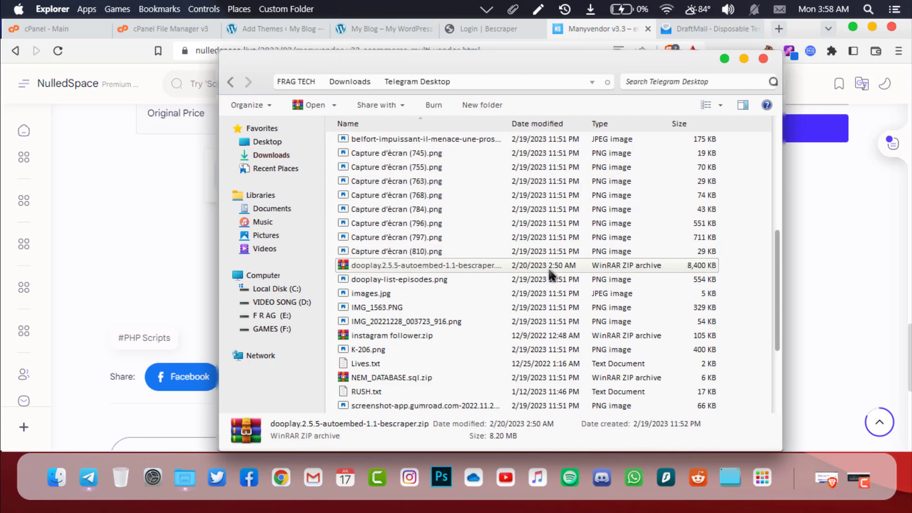
left_click(725, 59)
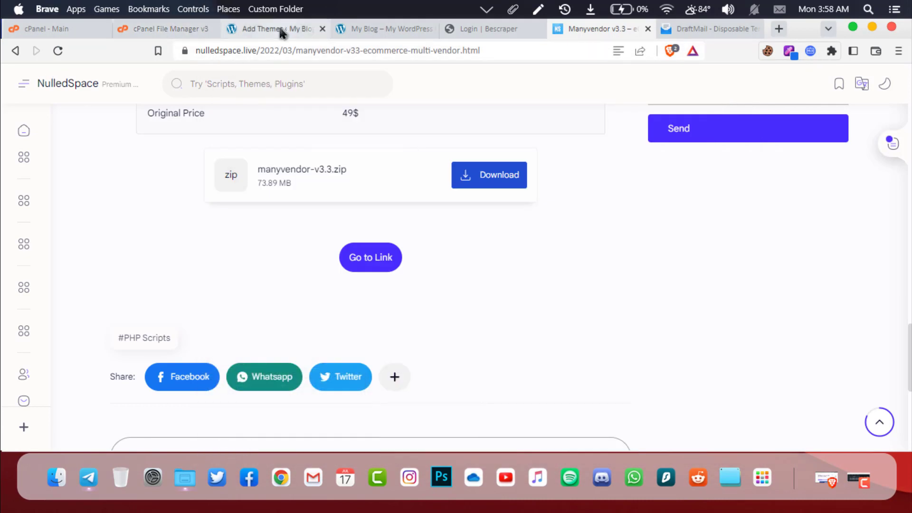
Upload dooplay.2.5.5-autoembed-1.1-bescraper.zip to the site's wp-content/themes folder in File Manager and return to that folder
left_click(140, 29)
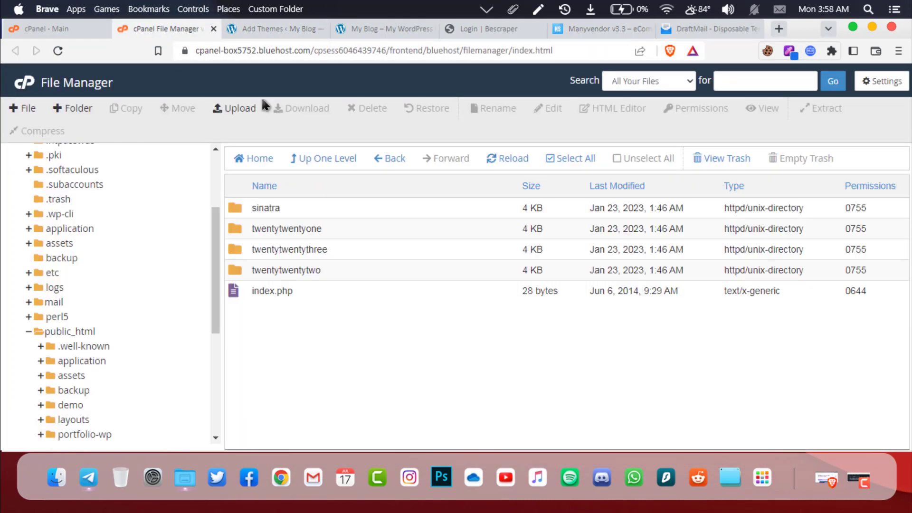
left_click(224, 113)
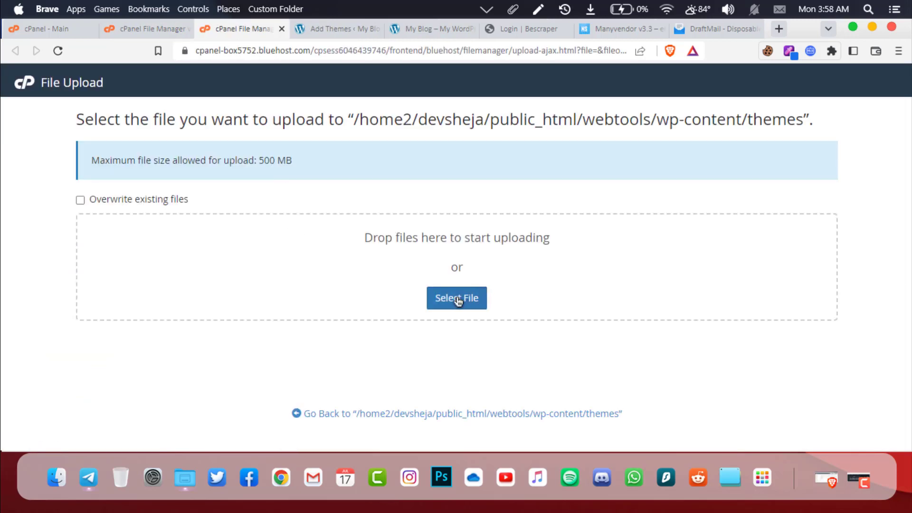
left_click(461, 302)
left_click(205, 227)
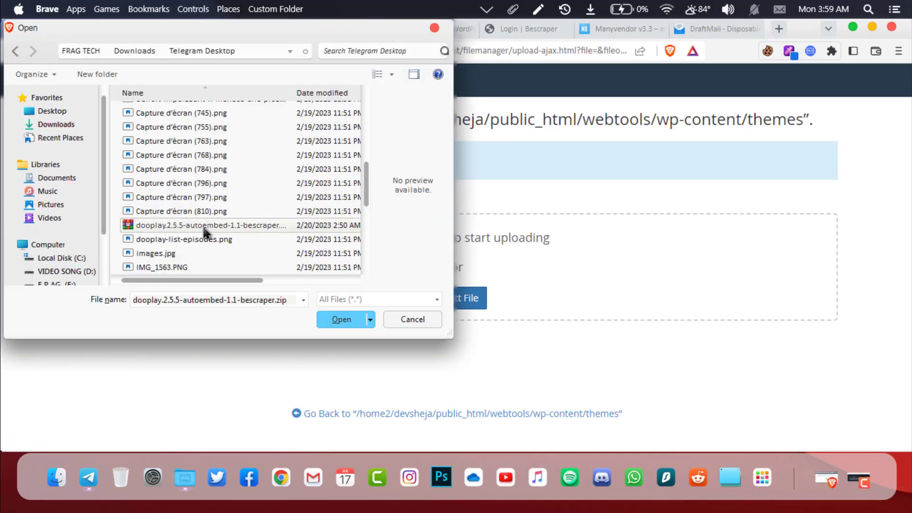
left_click(341, 319)
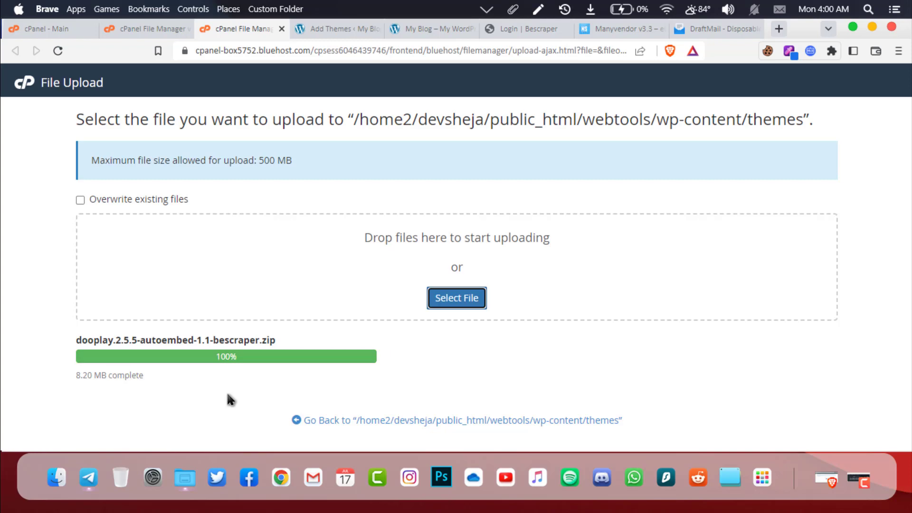
left_click(437, 422)
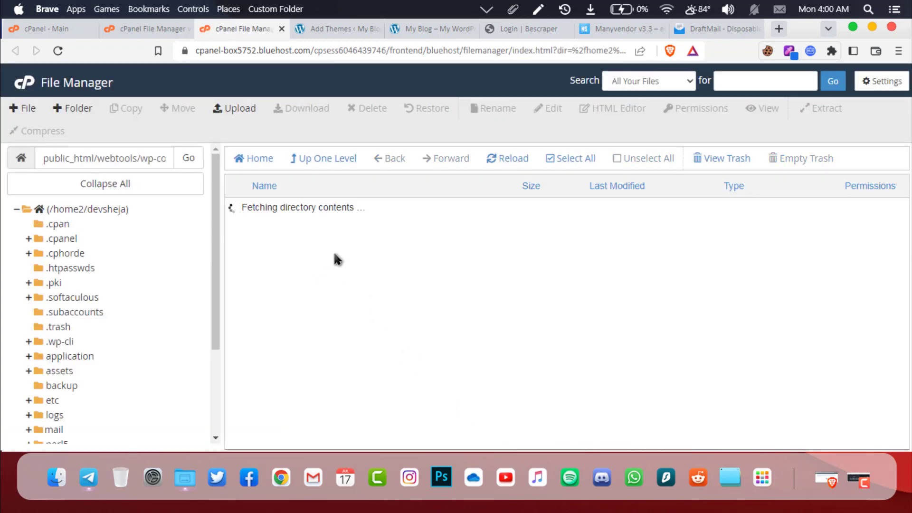
Extract the uploaded DooPlay archive into /public_html/webtools/wp-content/themes and reload the file list
left_click(333, 292)
right_click(411, 291)
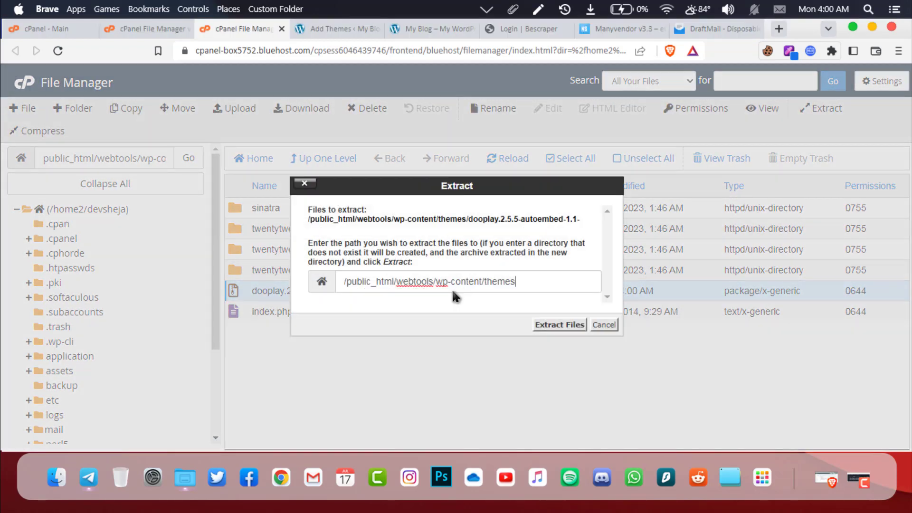
left_click(559, 324)
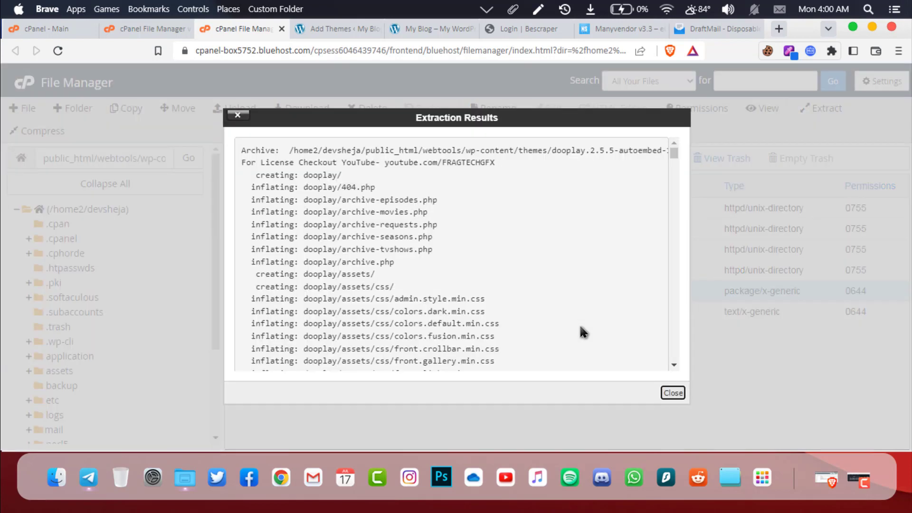
left_click(672, 392)
left_click(496, 158)
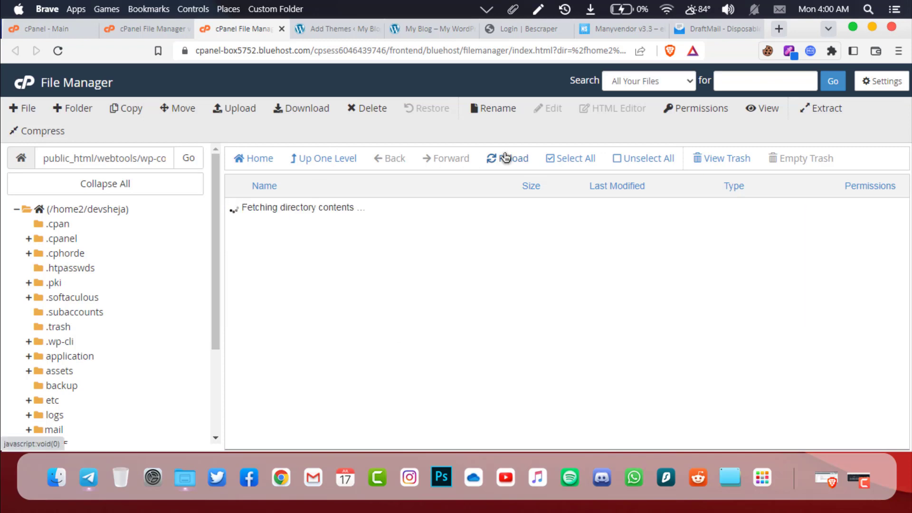
Move dooplay.2.5.5-autoembed-1.1-bescraper.zip from the themes folder to the trash
left_click(392, 312)
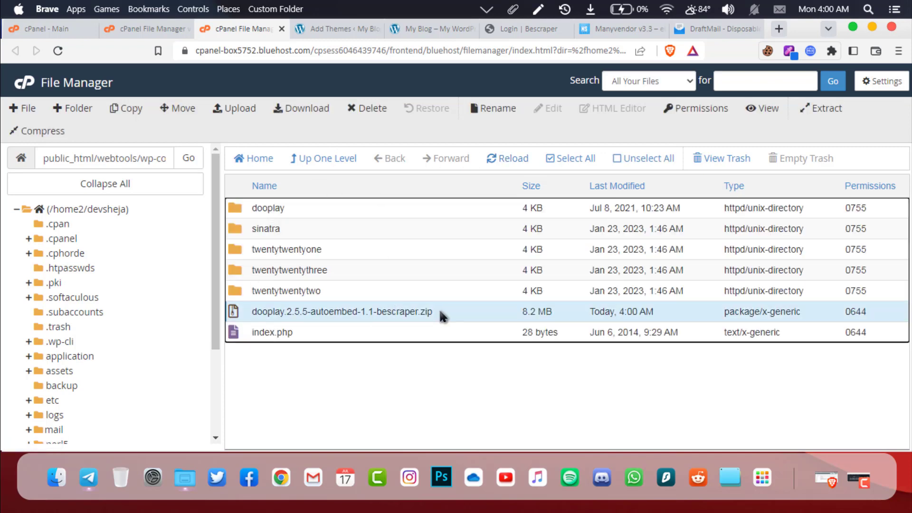
right_click(439, 309)
left_click(499, 387)
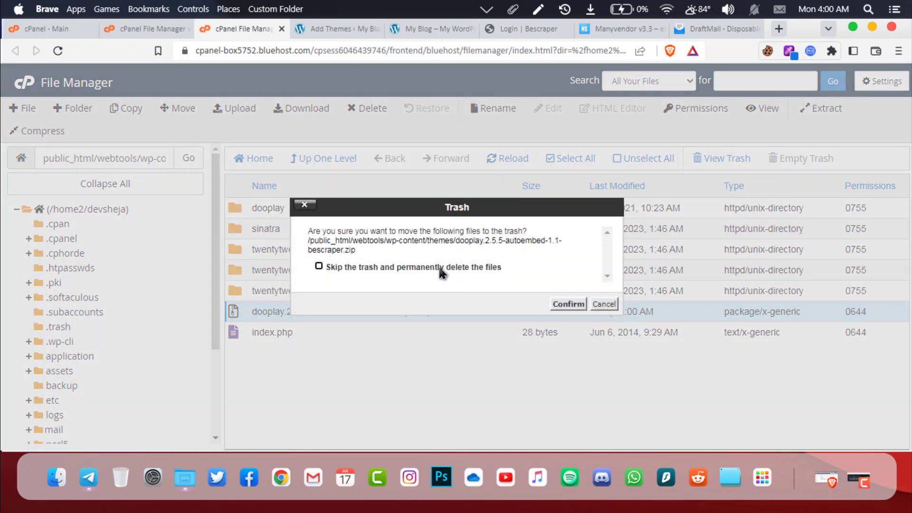
left_click(568, 304)
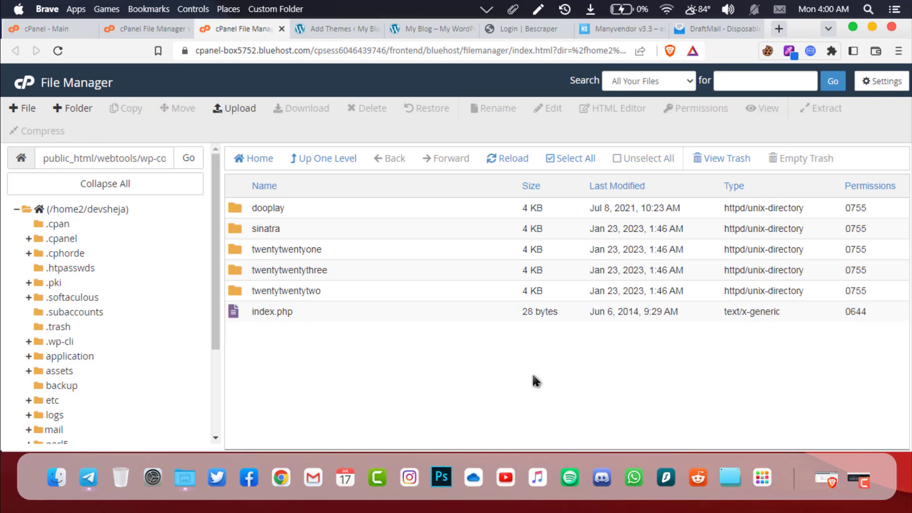
Open the installed themes list in the WordPress admin and activate the DooPlay theme
left_click(327, 30)
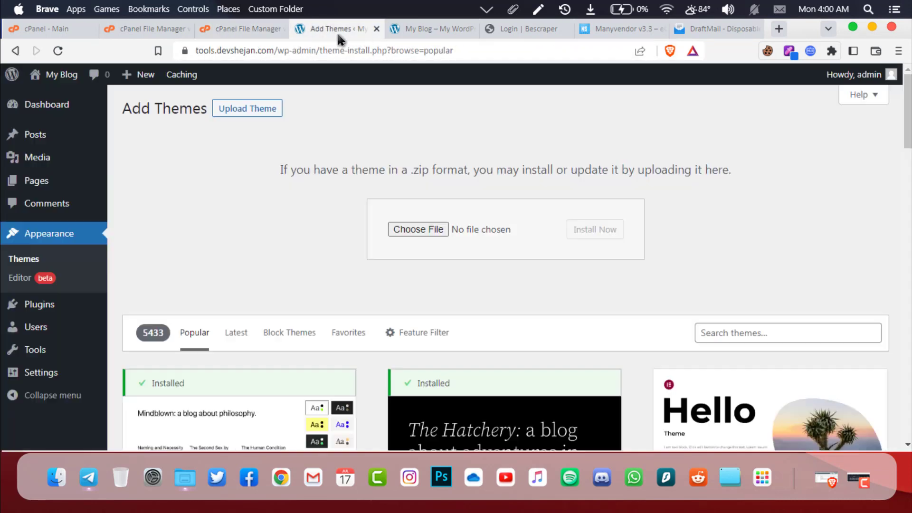
left_click(29, 259)
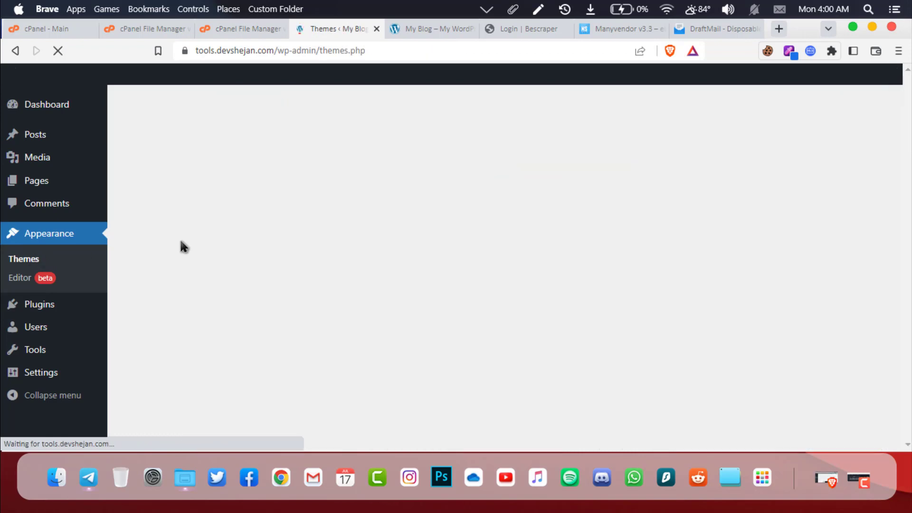
mouse_move(529, 189)
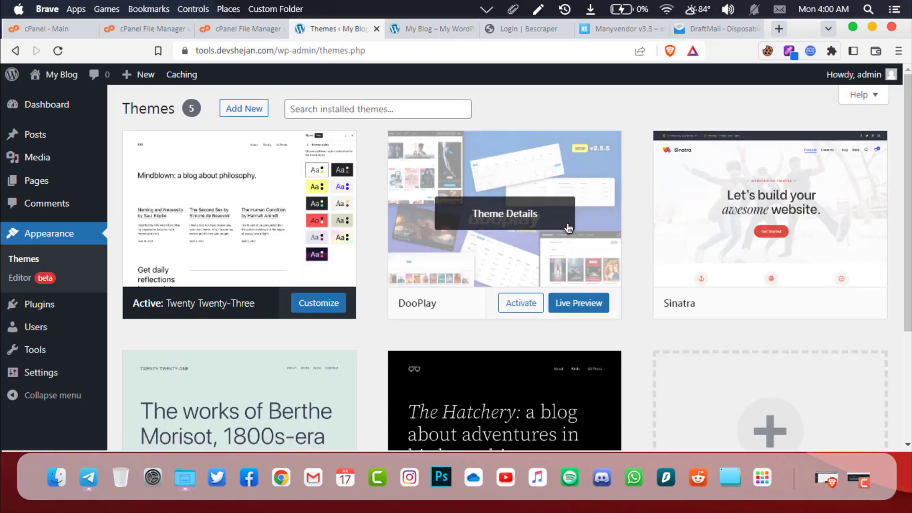
left_click(520, 307)
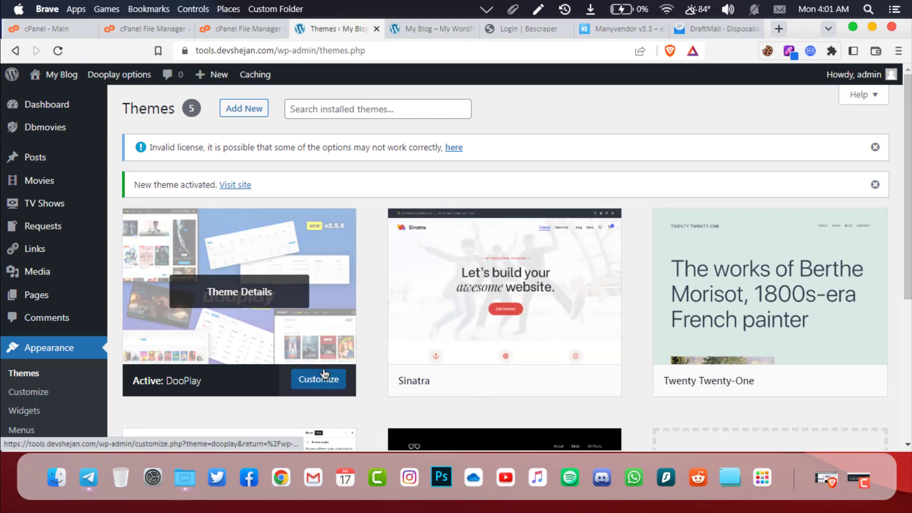
Reload the site's home page and look over its layout with the DooPlay theme active
left_click(443, 31)
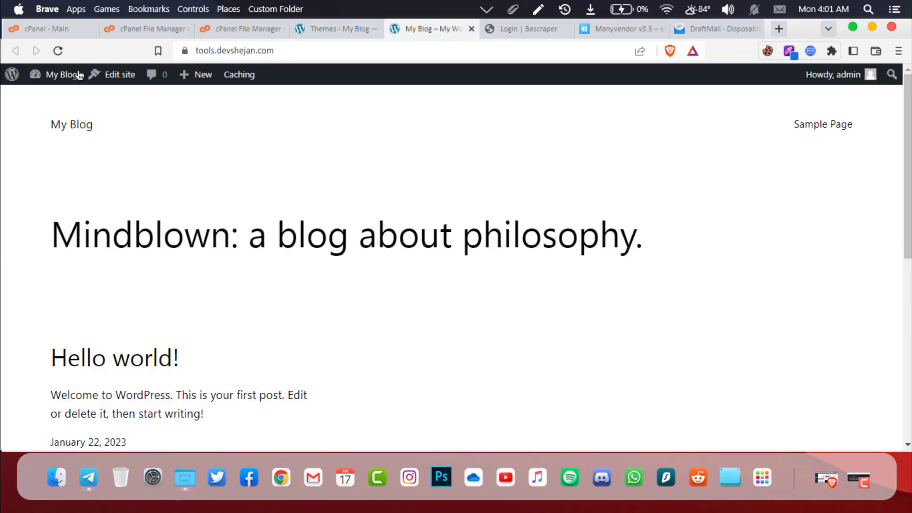
left_click(57, 50)
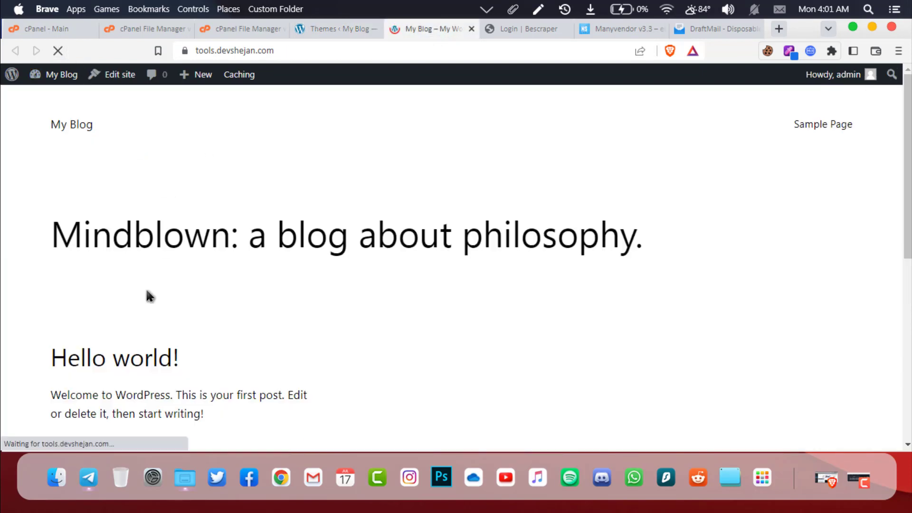
scroll(346, 230, "down", 5)
scroll(354, 250, "up", 4)
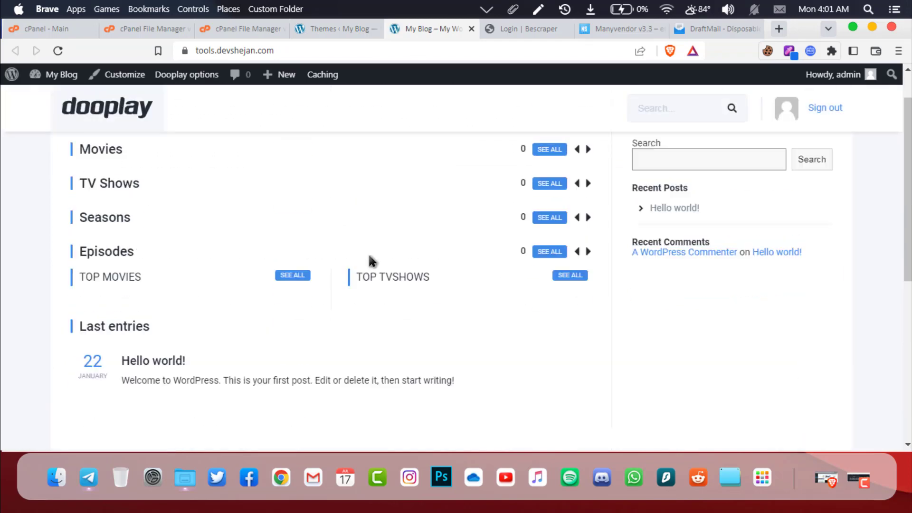
scroll(394, 240, "up", 2)
Follow the invalid license notice on the WordPress Themes page to the Dooplay license page and select the license key field
left_click(335, 30)
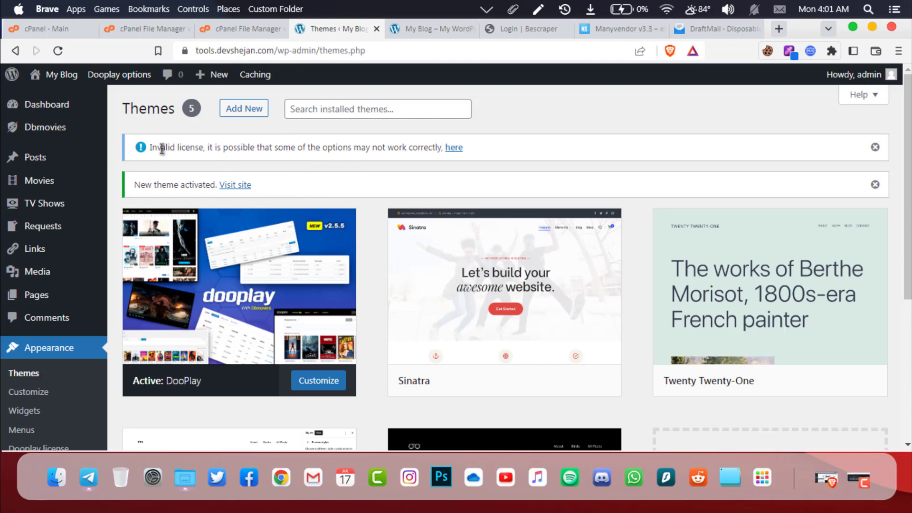
left_click_drag(150, 147, 426, 150)
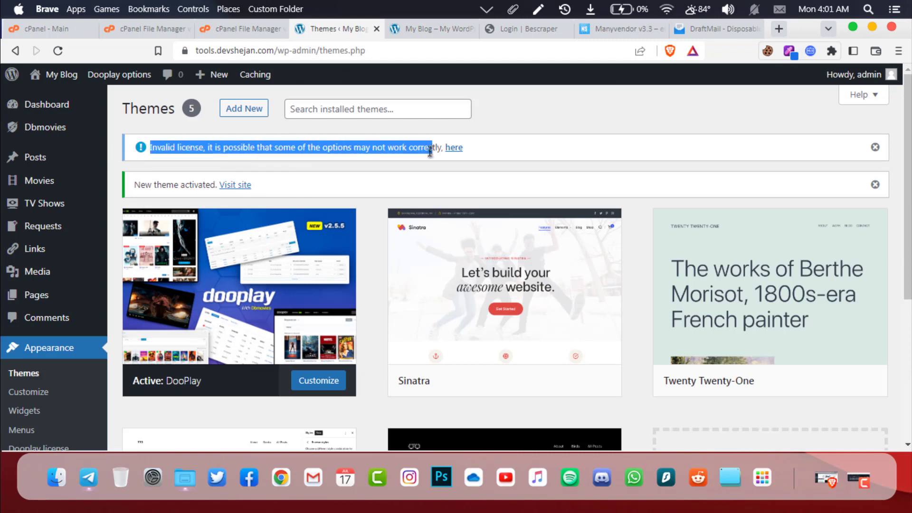
left_click(455, 148)
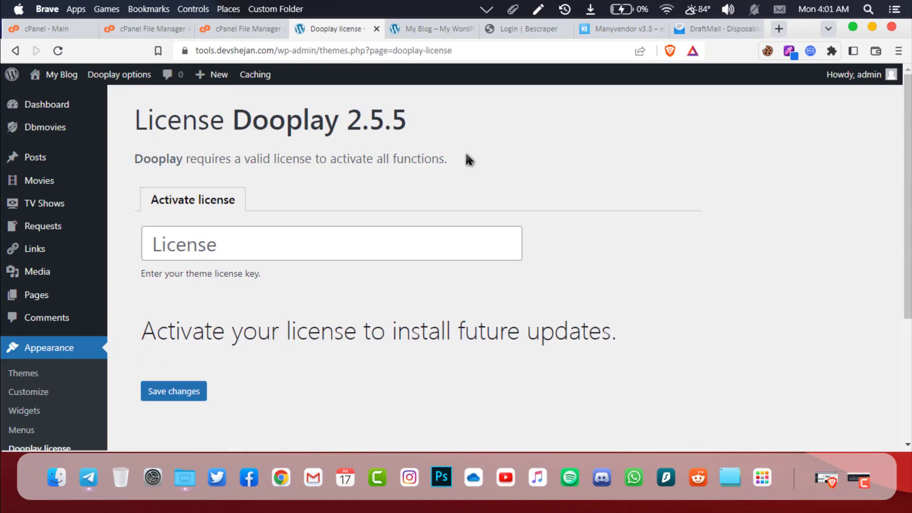
left_click(286, 250)
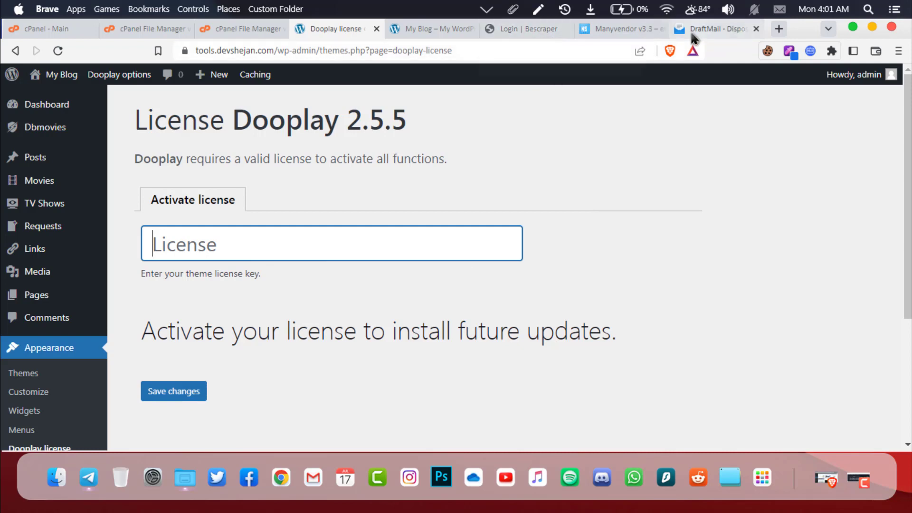
Switch to the Bescraper site at bescraper.cf/app/, reload its login page and look over the sign-in form
left_click(523, 29)
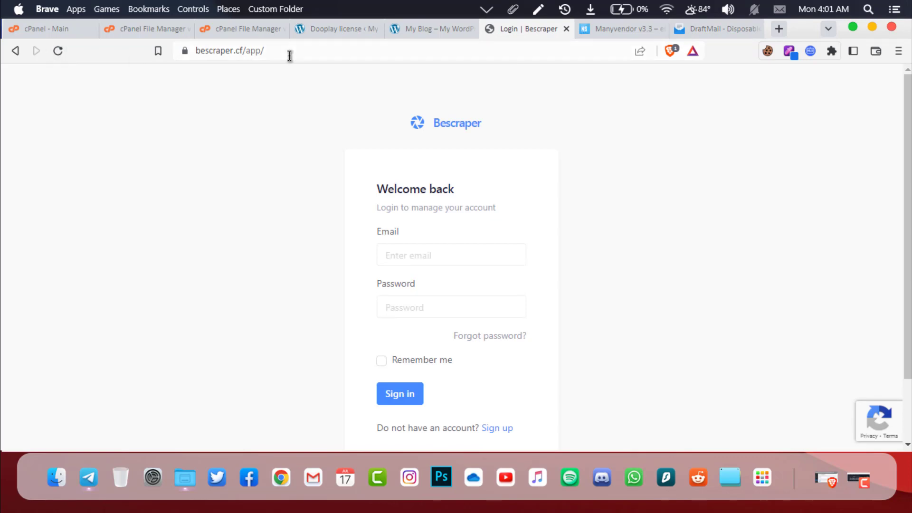
left_click_drag(289, 56, 162, 56)
left_click(287, 97)
left_click(446, 120)
scroll(269, 136, "down", 2)
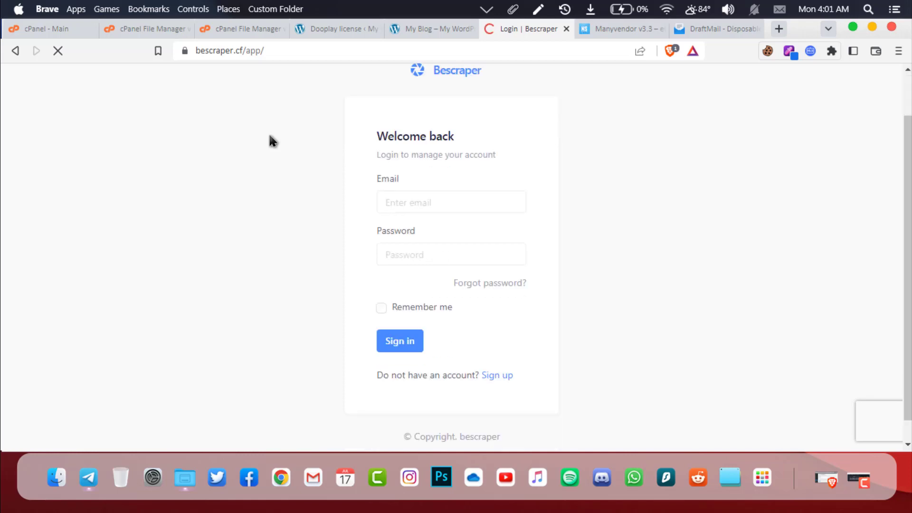
scroll(270, 148, "up", 2)
scroll(270, 148, "down", 2)
scroll(271, 149, "up", 2)
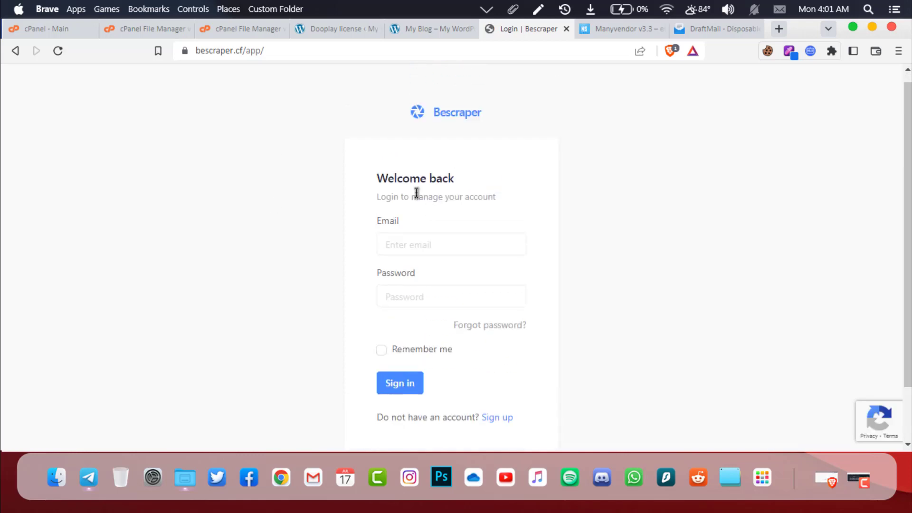
scroll(486, 236, "down", 2)
left_click(429, 177)
left_click(339, 243)
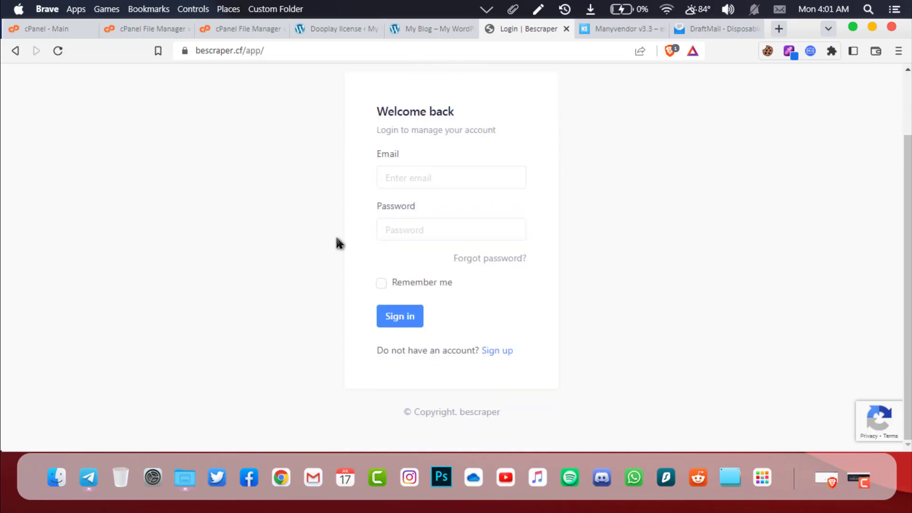
Open the Bescraper sign-up page and review the fields of its registration form
left_click(496, 350)
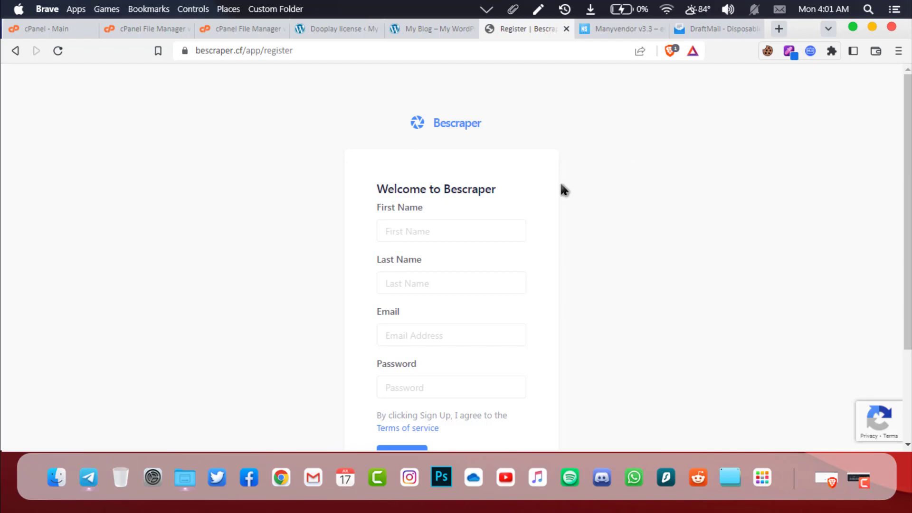
scroll(560, 190, "down", 5)
scroll(526, 240, "up", 5)
scroll(369, 227, "down", 1)
scroll(393, 328, "down", 3)
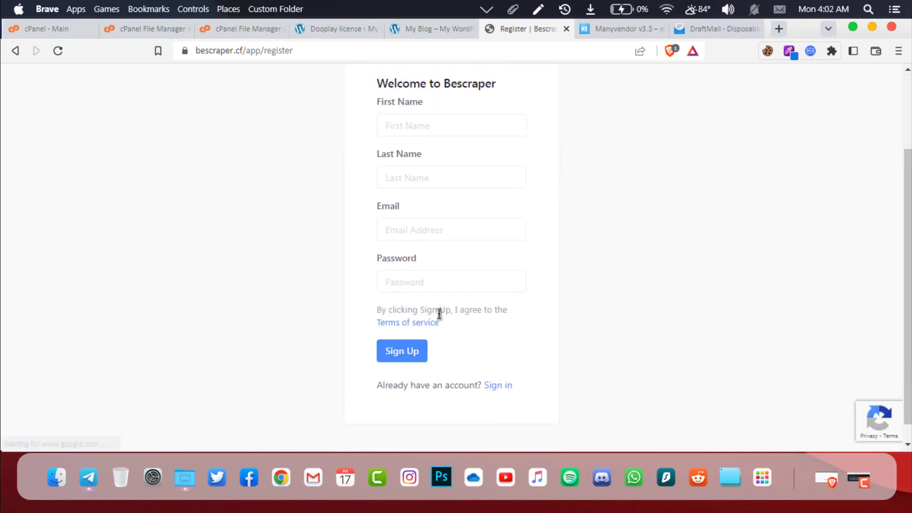
scroll(437, 311, "up", 4)
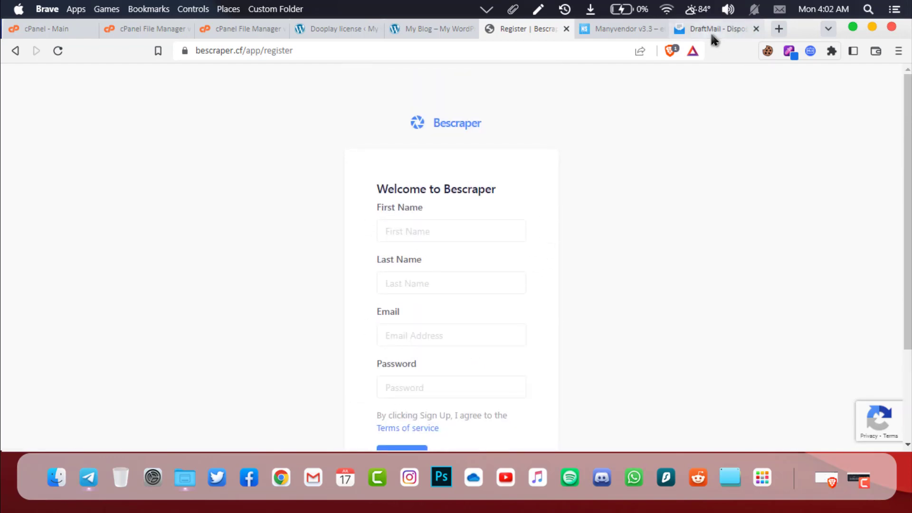
Copy the disposable e-mail address generated on draftmail.email
left_click(710, 33)
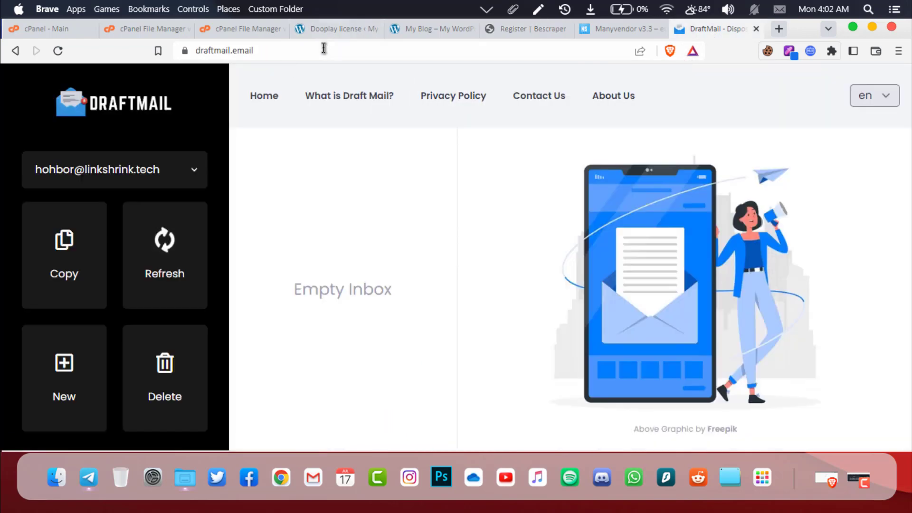
double_click(248, 57)
left_click(248, 57)
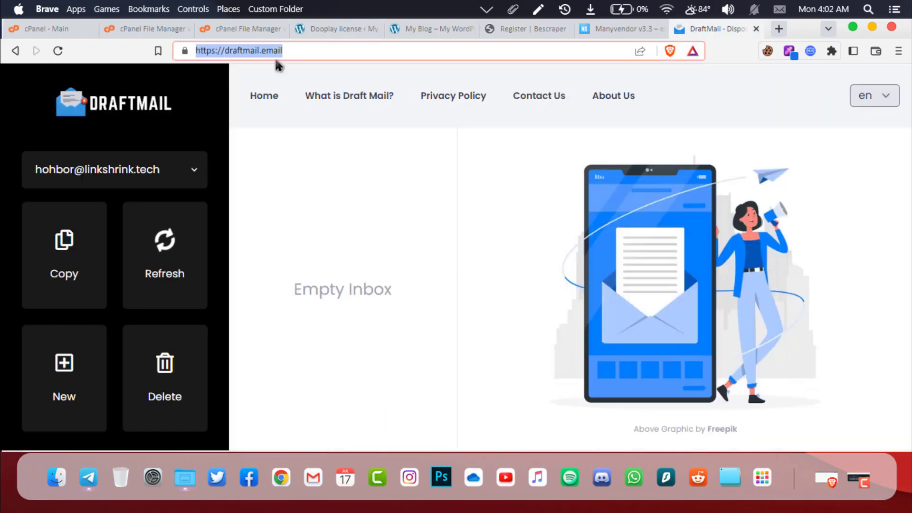
left_click(311, 71)
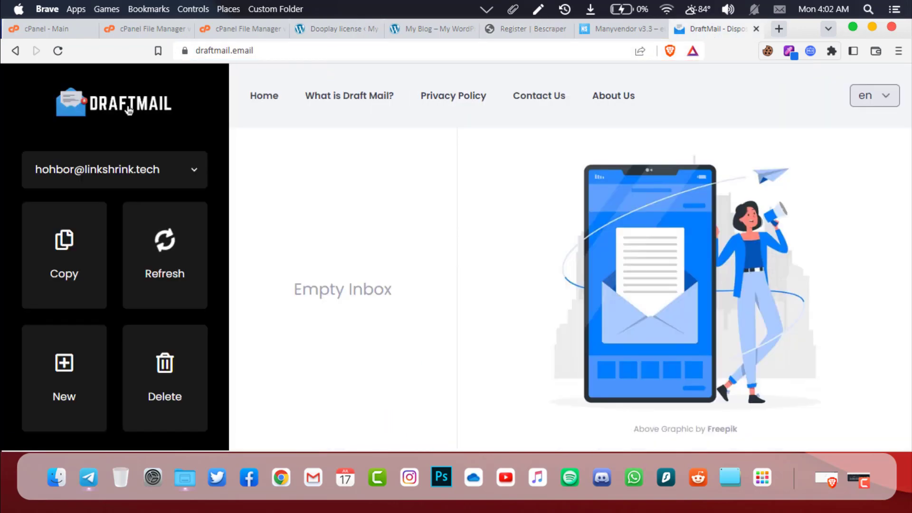
left_click(66, 255)
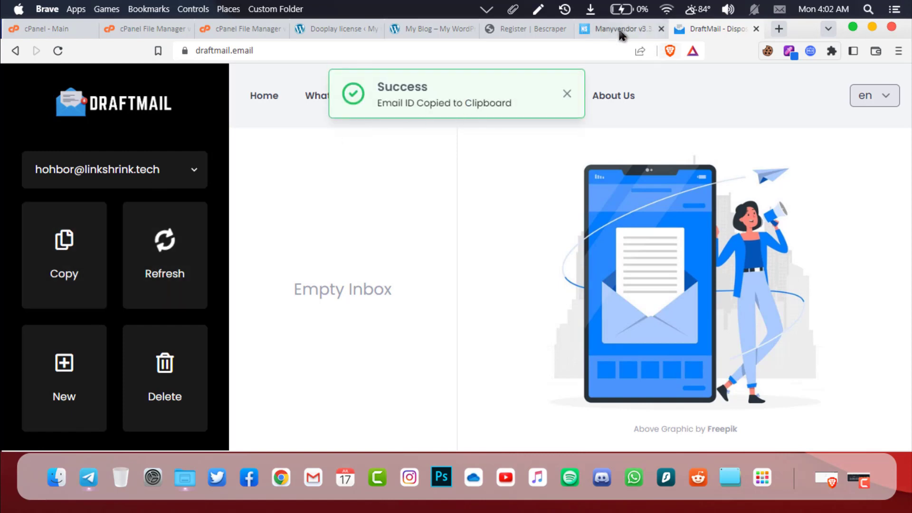
Fill in the first name, last name and copied disposable e-mail address on the Bescraper registration form
left_click(511, 29)
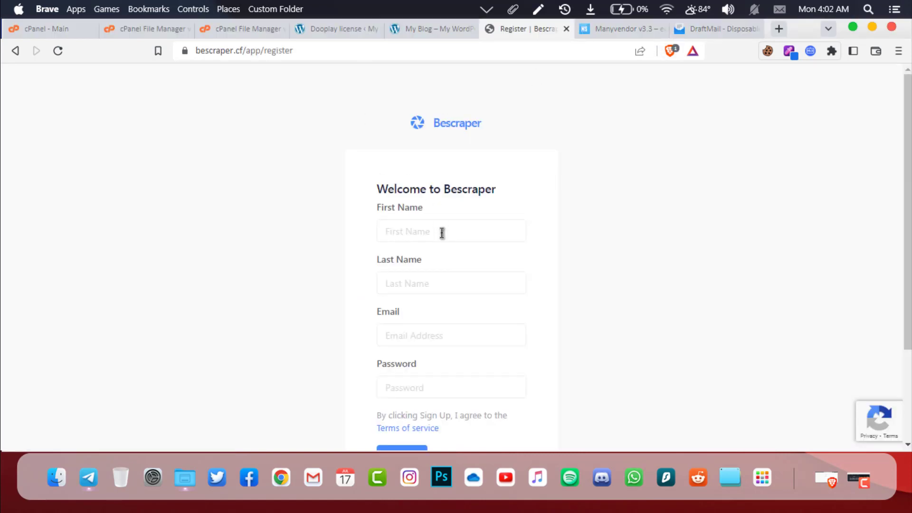
left_click(441, 233)
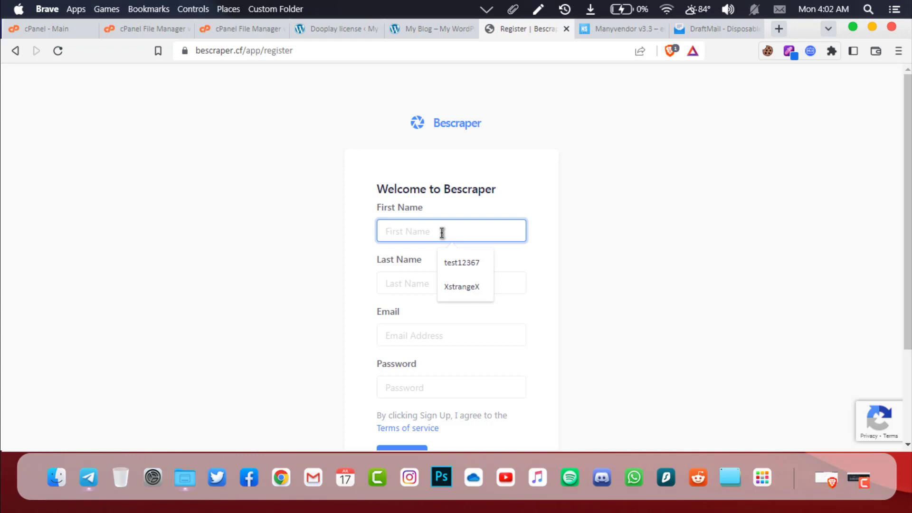
type("fr")
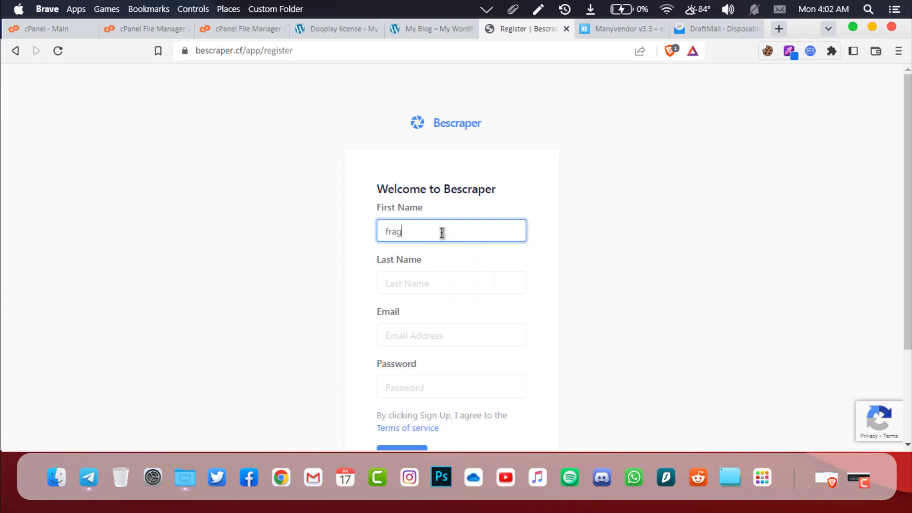
type("ag")
key("Tab")
type("tech")
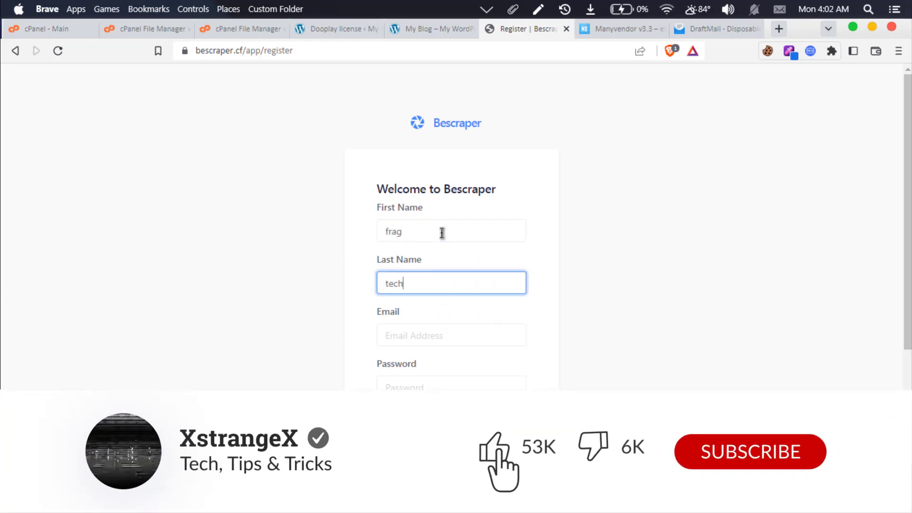
right_click(418, 335)
left_click(480, 210)
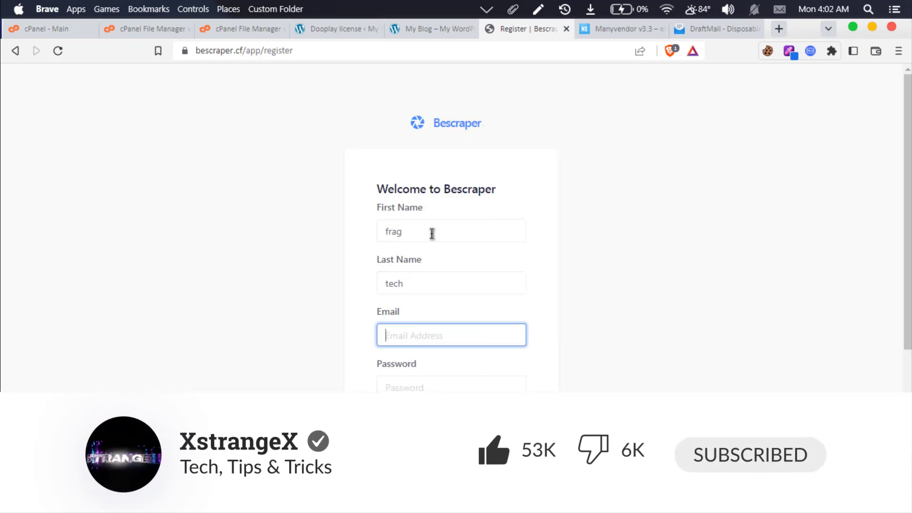
Complete the Bescraper registration form with the account password and proceed to the sign-in page
scroll(433, 347, "down", 3)
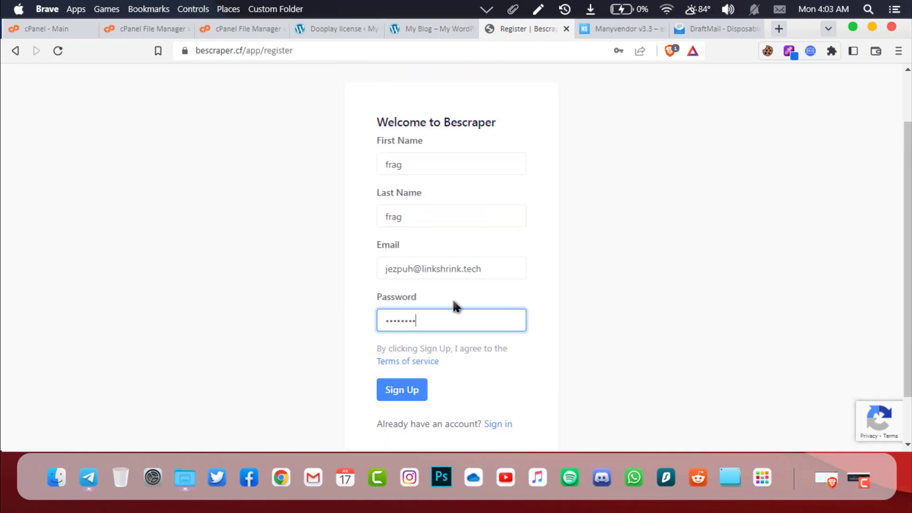
scroll(452, 294, "up", 2)
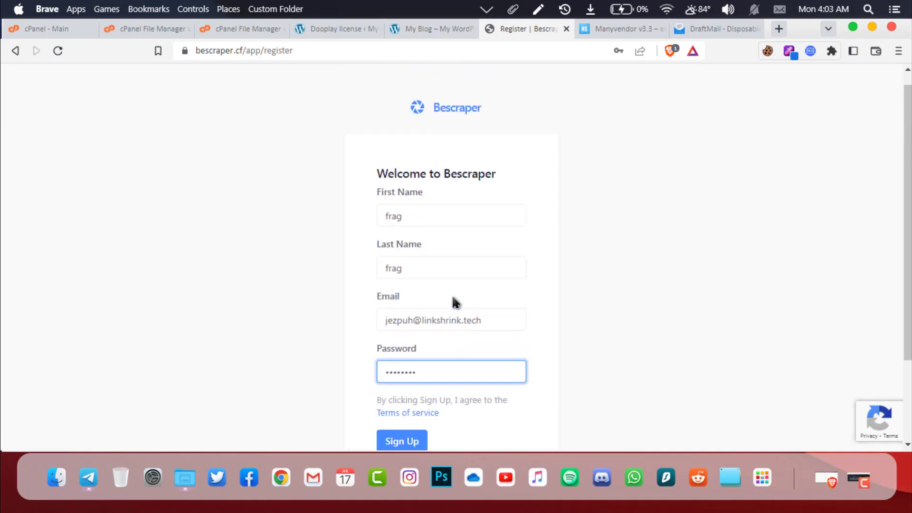
scroll(455, 363, "down", 5)
left_click(496, 363)
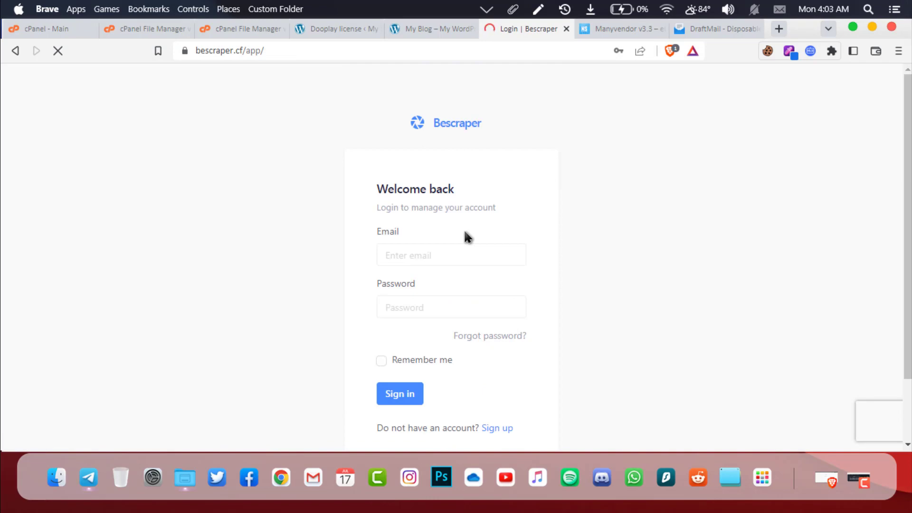
Sign in to Bescraper with the registered disposable e-mail address and the account password
right_click(453, 261)
left_click(494, 122)
left_click(464, 302)
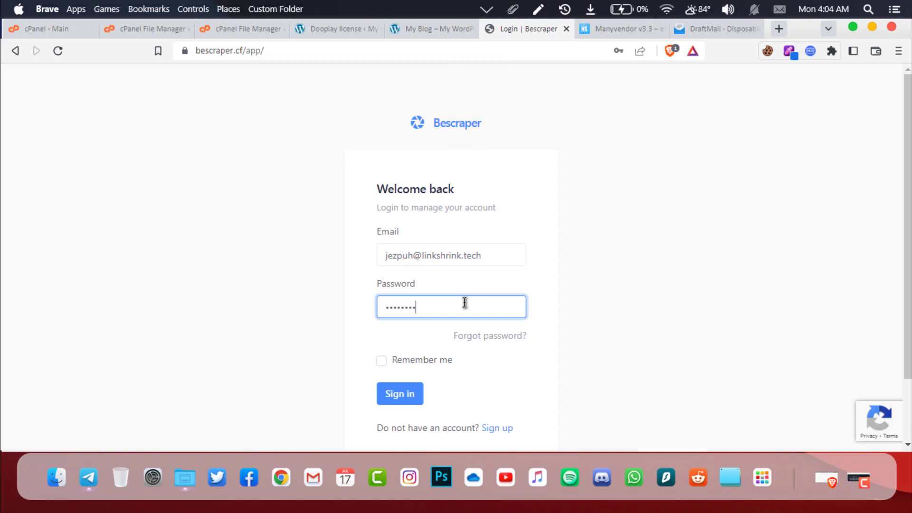
left_click(407, 401)
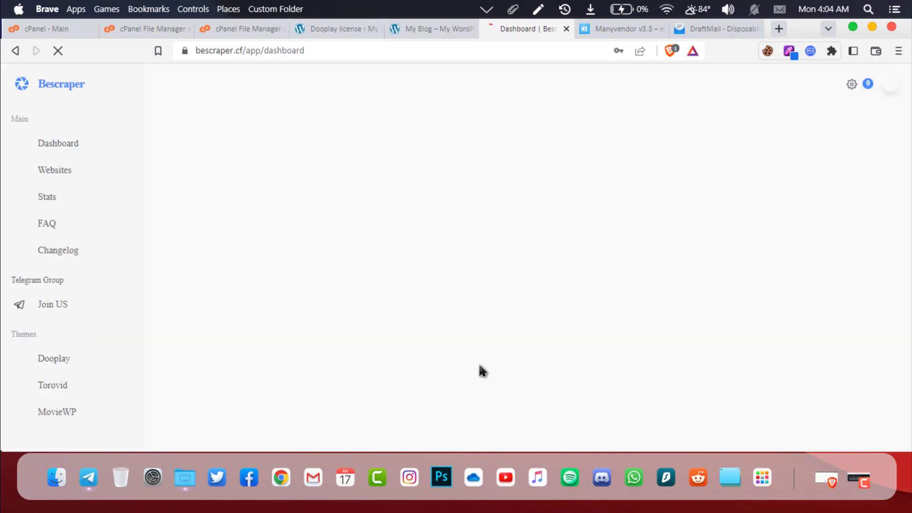
Copy the account's API key from the Bescraper dashboard
scroll(332, 261, "down", 2)
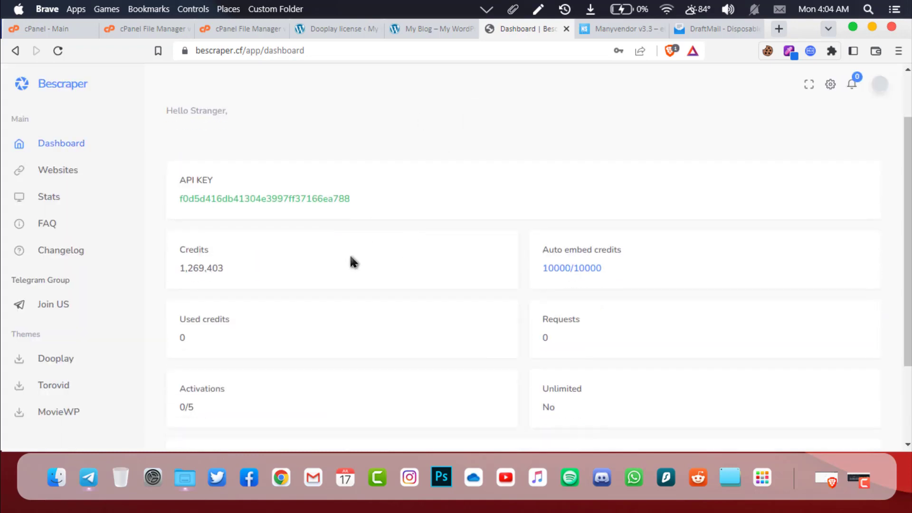
scroll(351, 262, "down", 3)
scroll(297, 311, "up", 3)
scroll(315, 255, "down", 3)
scroll(370, 241, "up", 4)
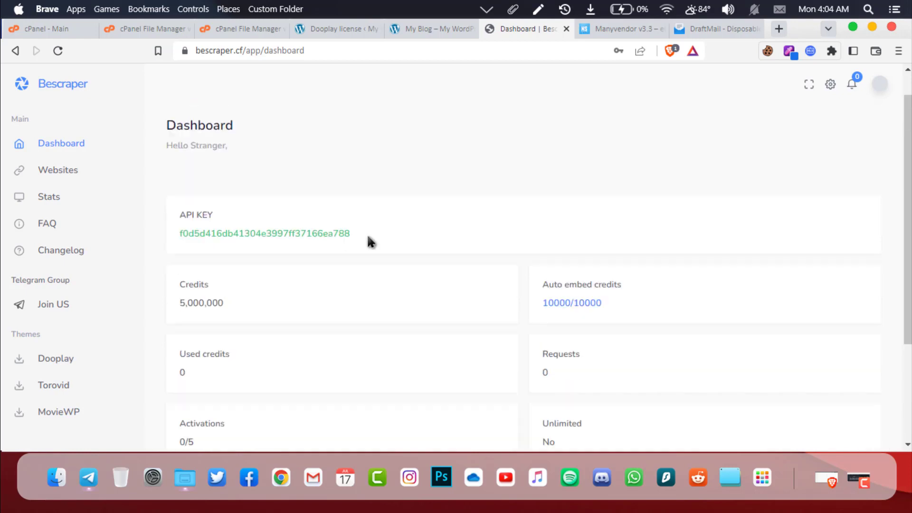
scroll(380, 254, "up", 1)
left_click_drag(360, 265, 151, 267)
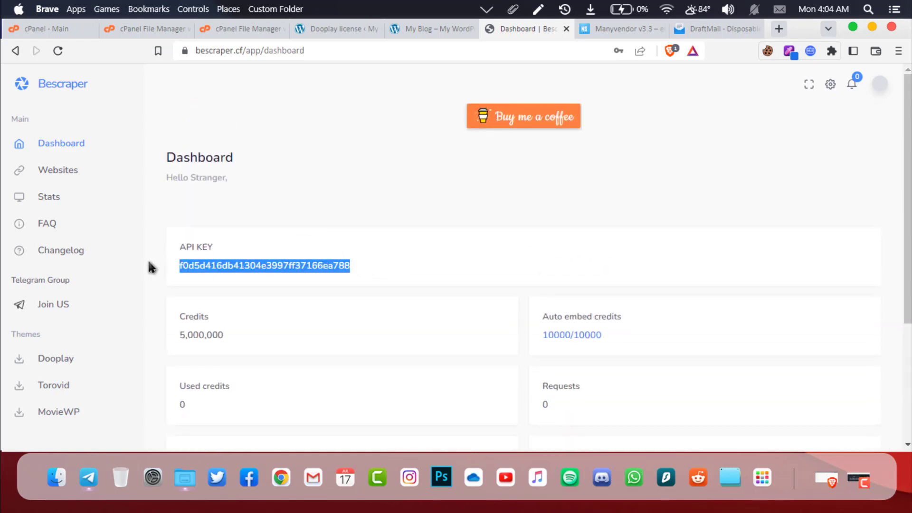
right_click(234, 263)
left_click(282, 272)
Enter the copied license key on the WordPress Dooplay license page, save the changes and activate the license
left_click(361, 30)
right_click(319, 245)
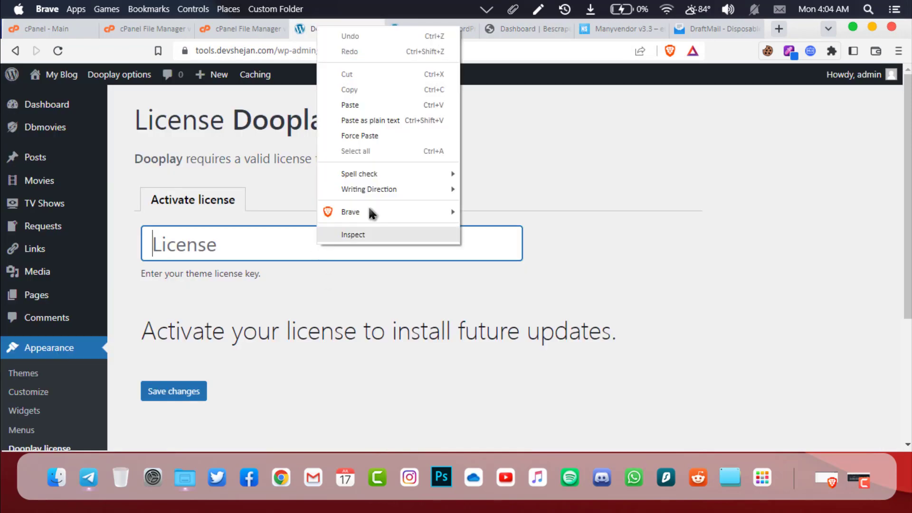
left_click(349, 104)
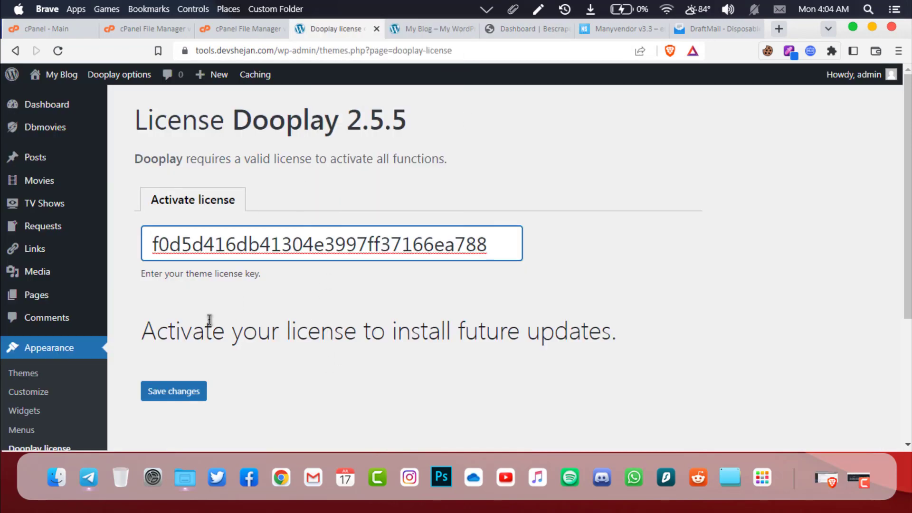
left_click(195, 393)
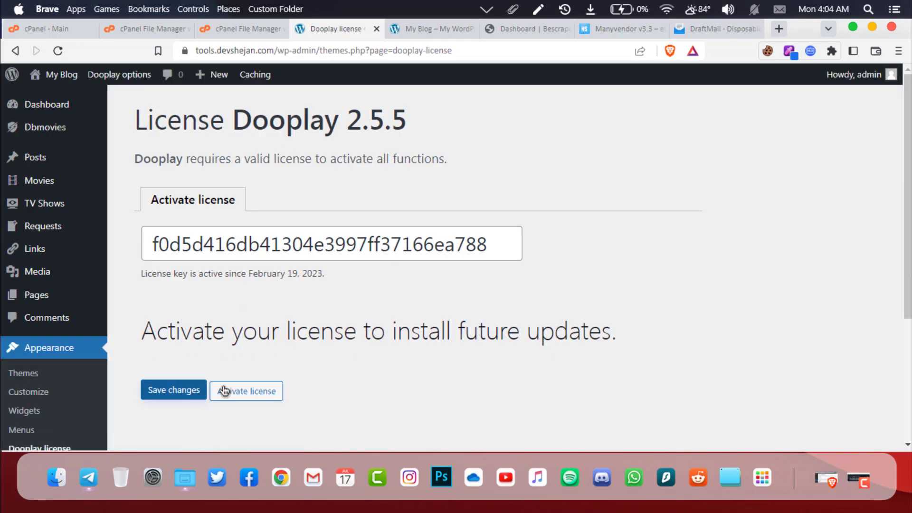
left_click(224, 390)
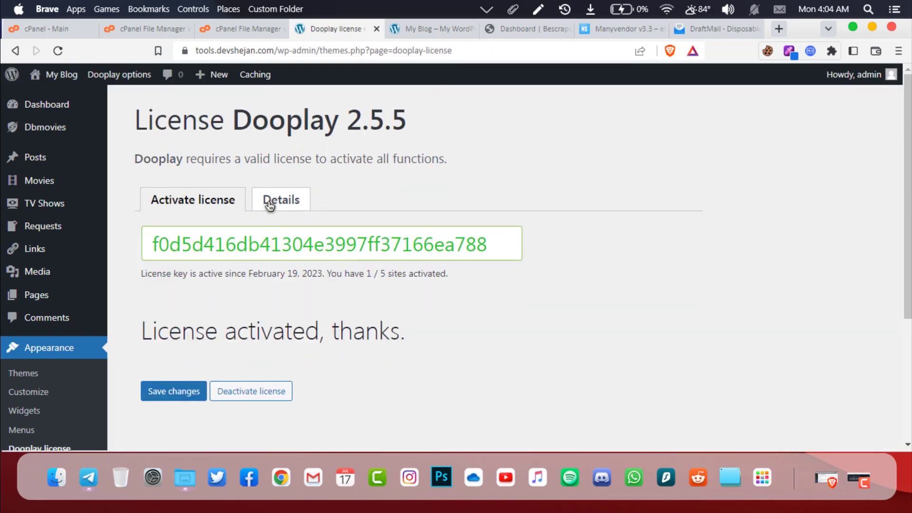
Examine the Dooplay license details, including the activation limit and expiry
left_click(269, 204)
scroll(333, 195, "down", 2)
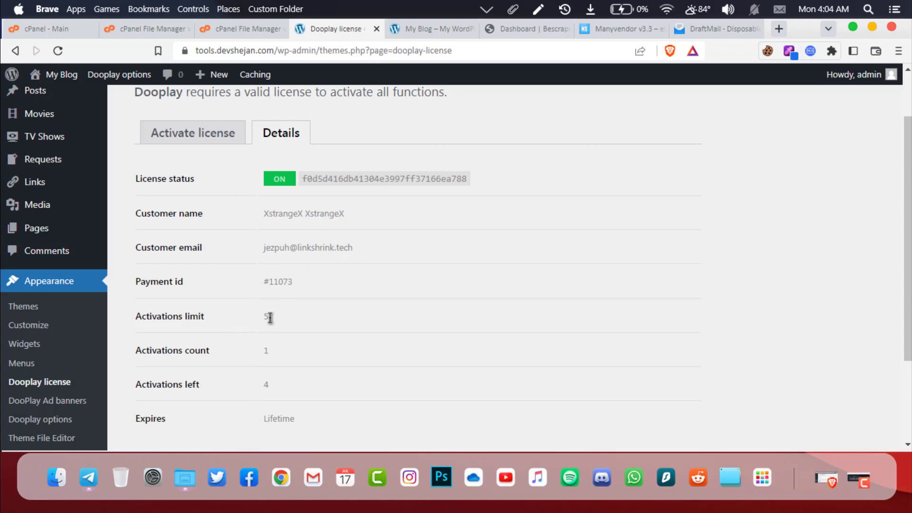
left_click_drag(304, 418, 244, 417)
left_click(244, 418)
scroll(216, 236, "up", 2)
scroll(55, 199, "down", 4)
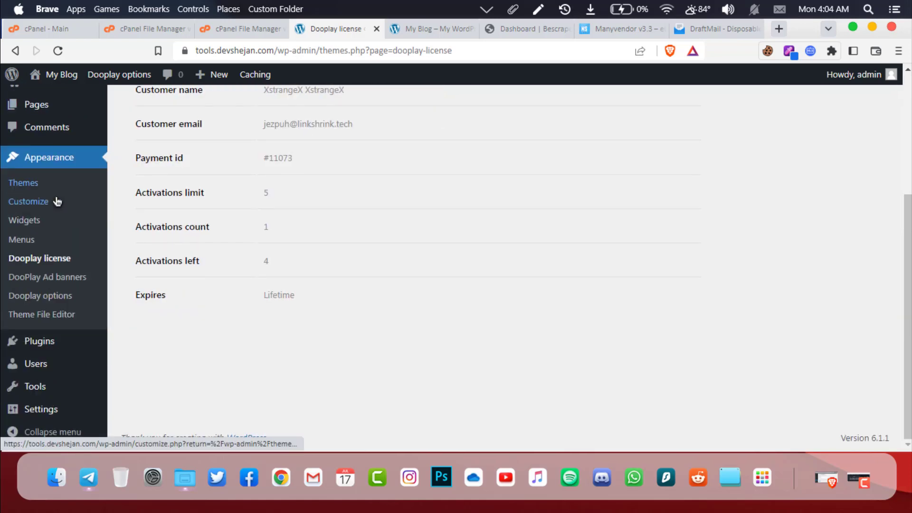
scroll(38, 166, "up", 4)
Enter the copied API key as the API Key for Dbmovies in the Dbmovies settings and save them
mouse_move(29, 128)
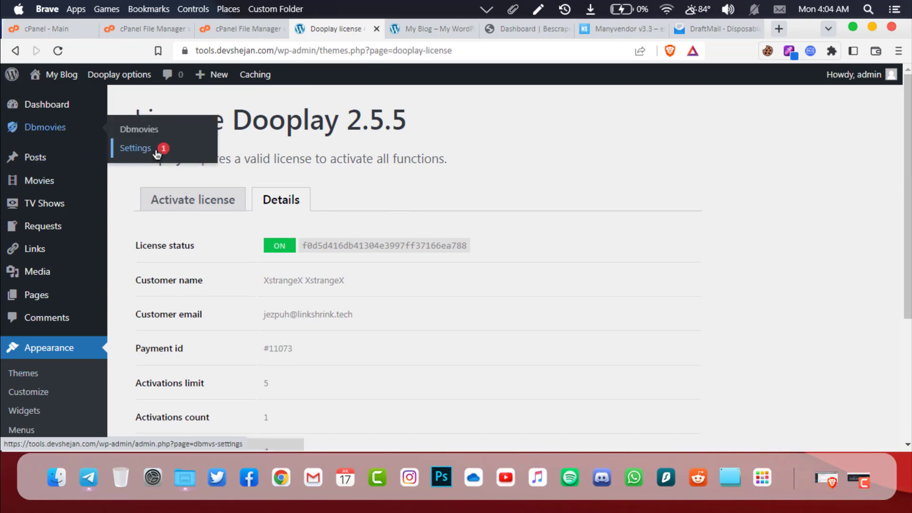
left_click(128, 148)
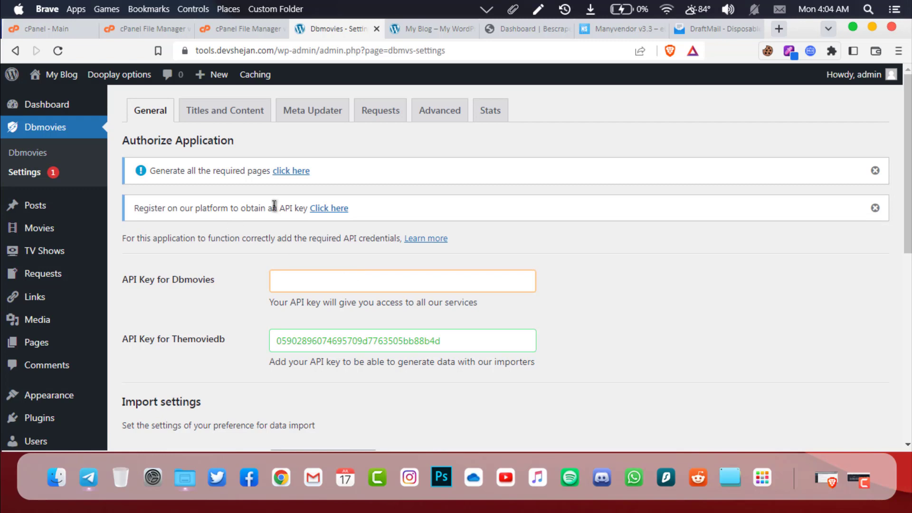
left_click(300, 283)
right_click(299, 283)
left_click(398, 139)
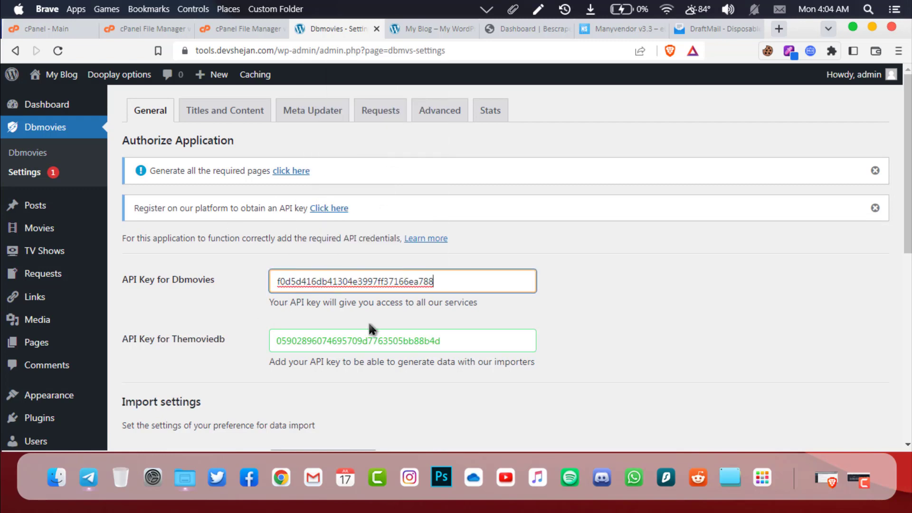
scroll(309, 356, "down", 10)
left_click(154, 388)
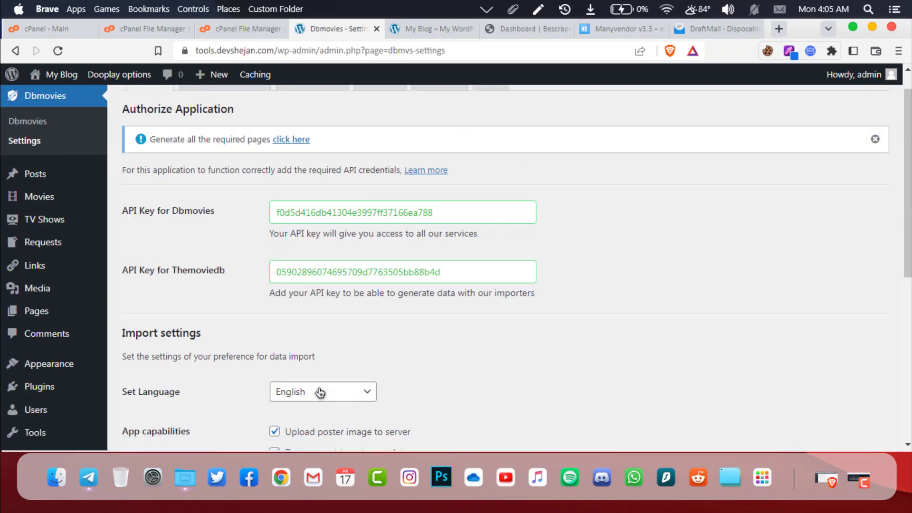
Generate all the required pages from the notice in the Dbmovies general settings
scroll(322, 387, "down", 6)
scroll(321, 387, "up", 6)
left_click(284, 171)
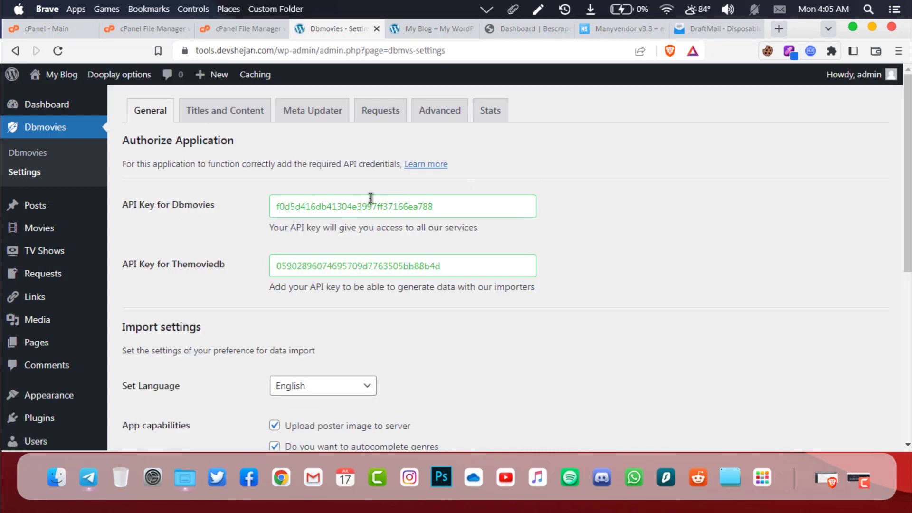
scroll(269, 372, "down", 4)
scroll(125, 243, "up", 4)
Discover movies from the year 2022 in the Dbmovies importer
mouse_move(50, 232)
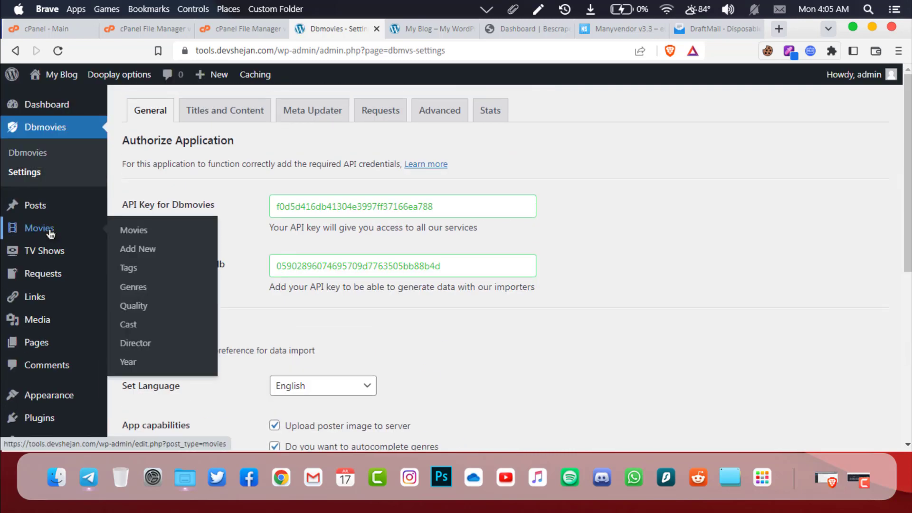
left_click(30, 157)
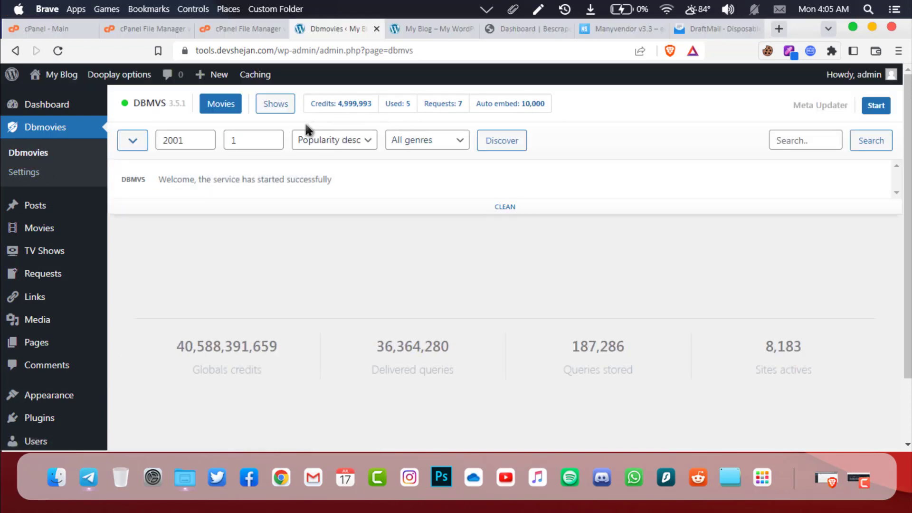
triple_click(203, 140)
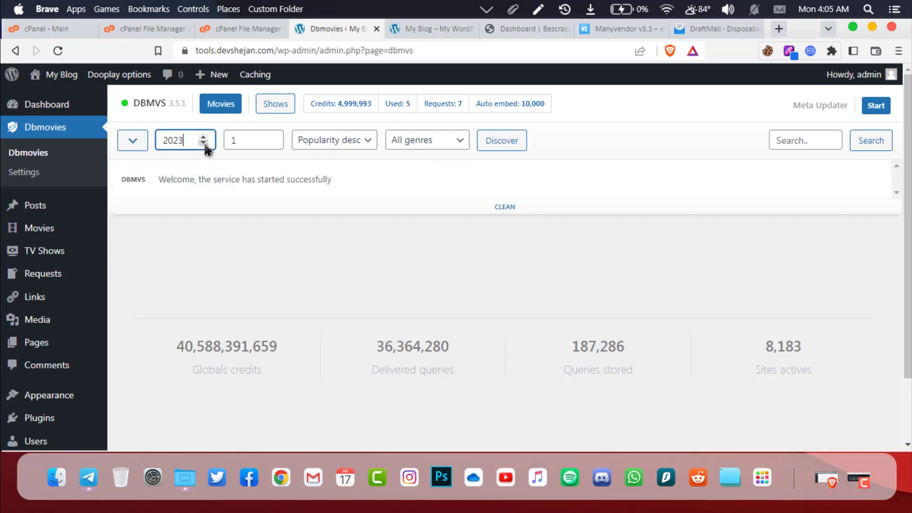
left_click(204, 143)
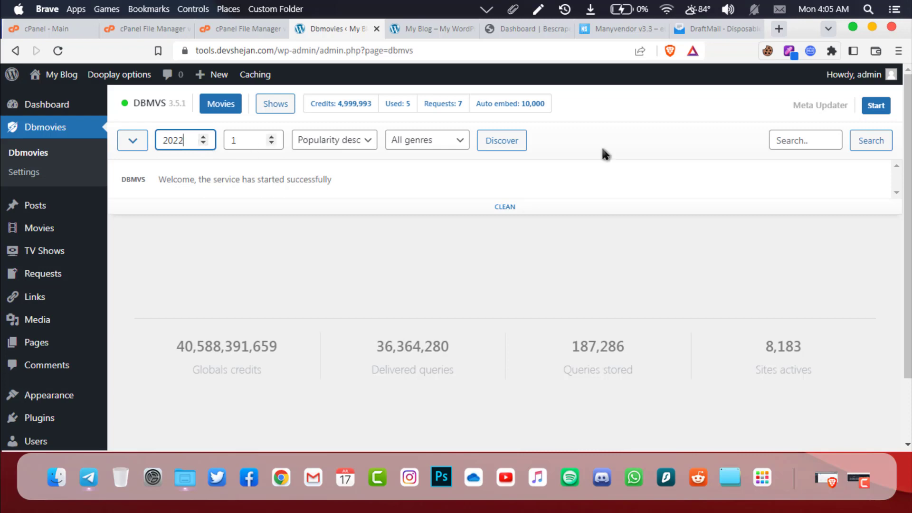
left_click(502, 141)
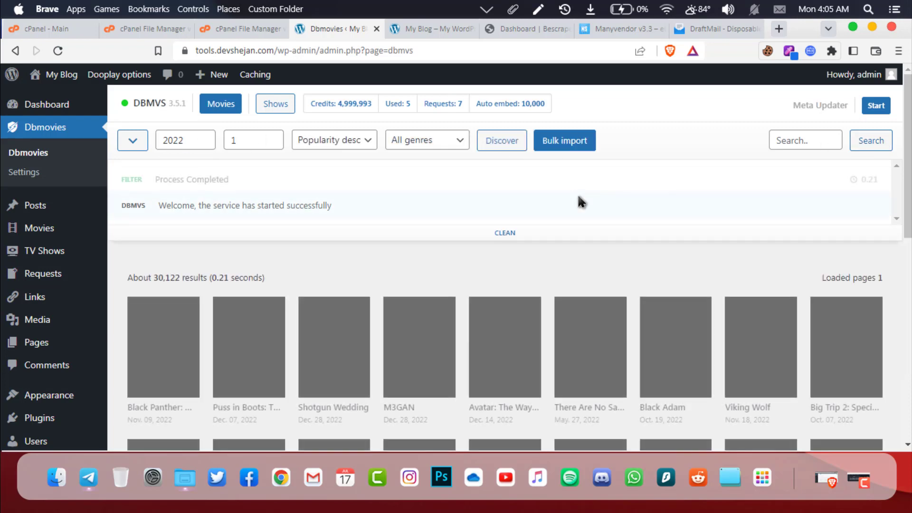
Import the movie Avatar: The Way of Water from the discovered results
scroll(578, 199, "down", 2)
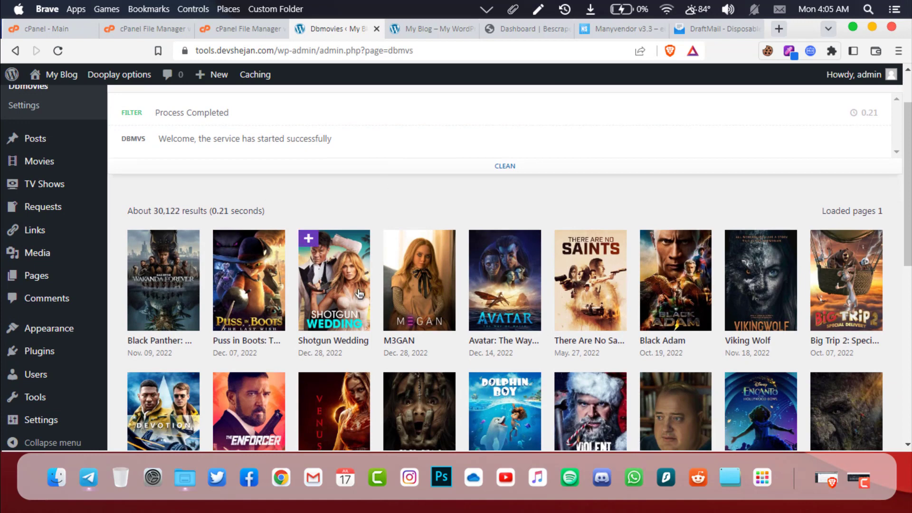
left_click(513, 286)
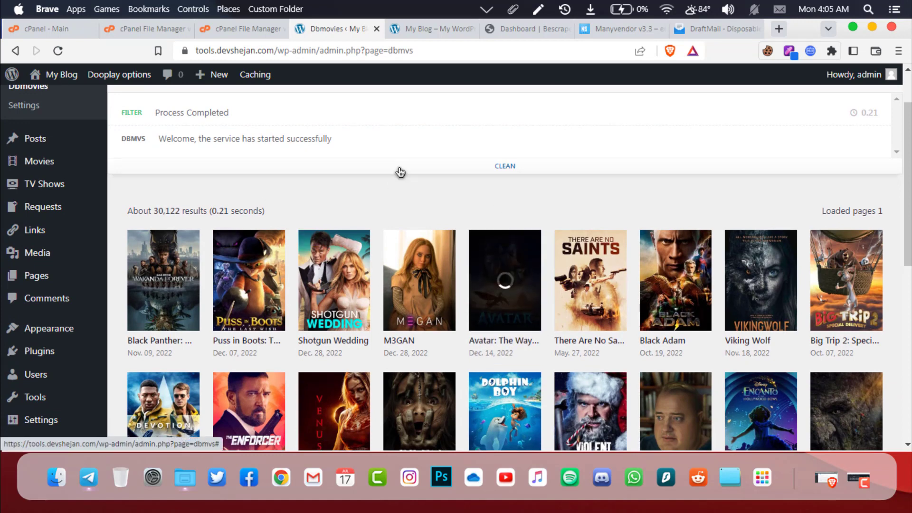
scroll(290, 204, "up", 3)
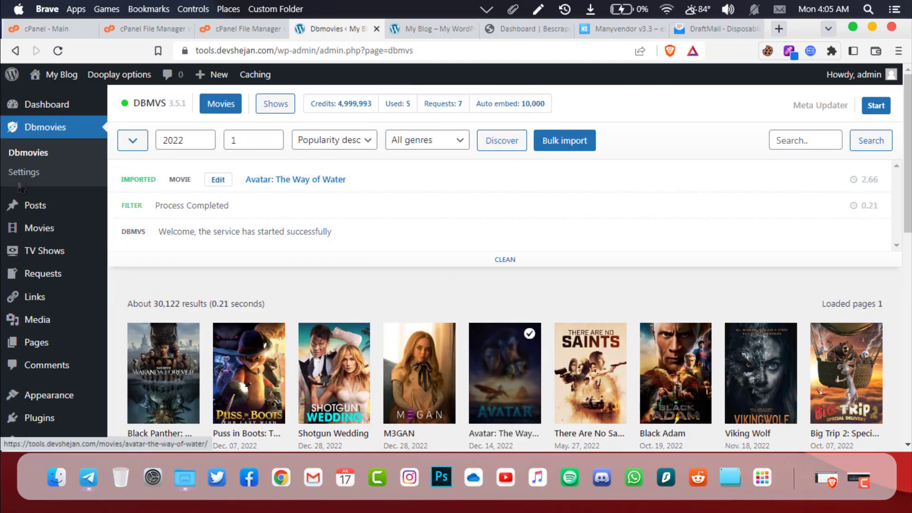
Open the WordPress movies list and check the columns offered in its screen options
mouse_move(47, 231)
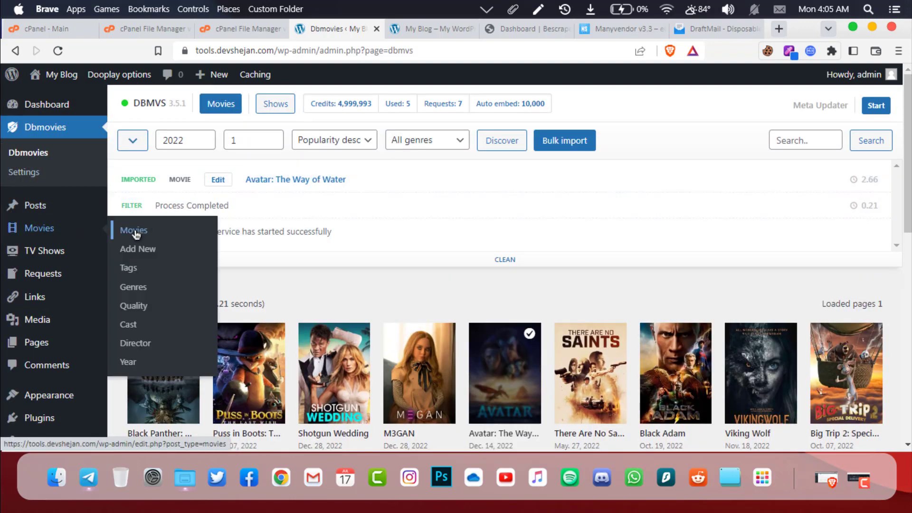
left_click(135, 232)
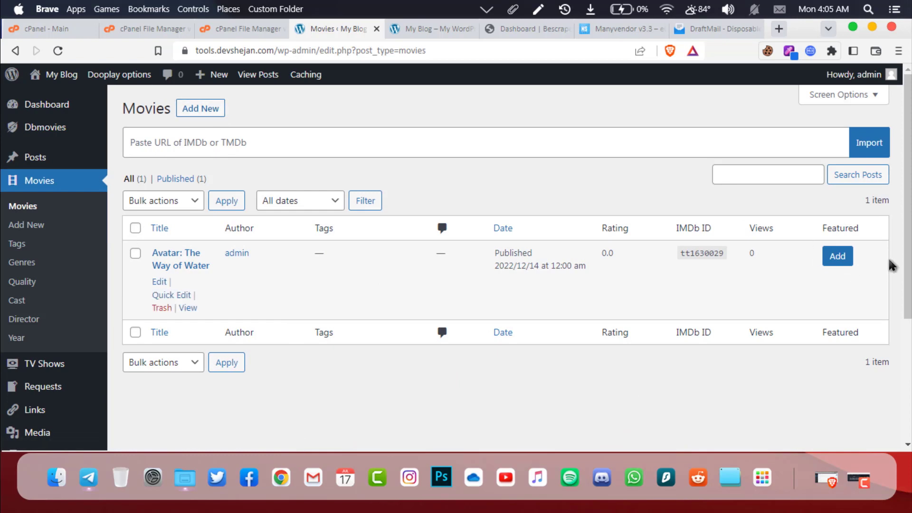
left_click(839, 95)
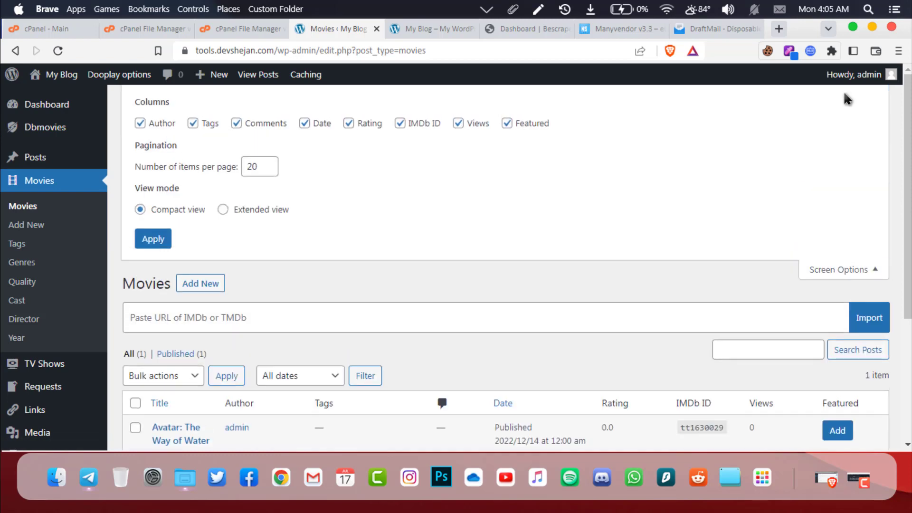
left_click(833, 269)
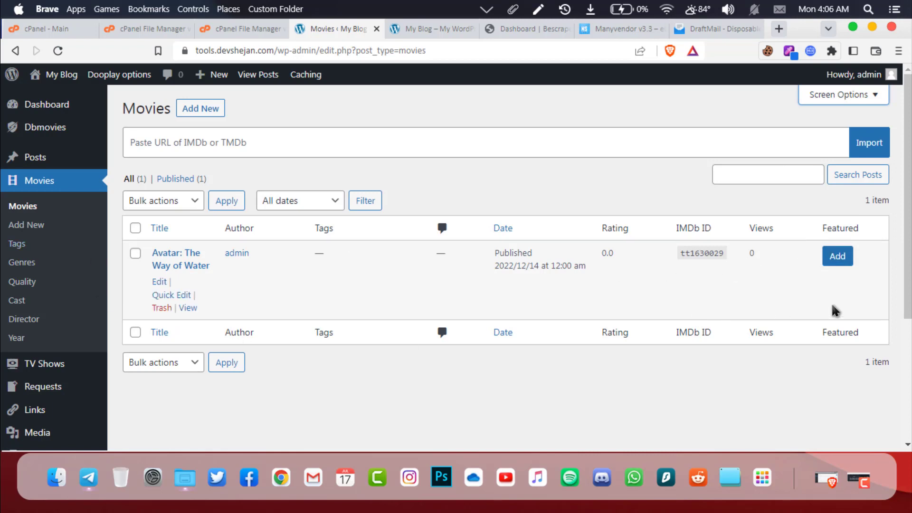
Open the Video Player settings in the Dooplay options
scroll(121, 326, "down", 5)
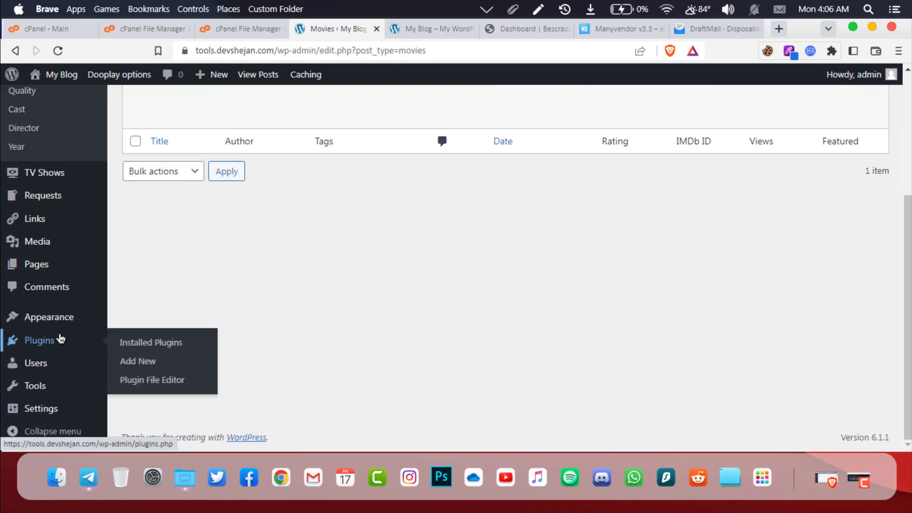
mouse_move(39, 323)
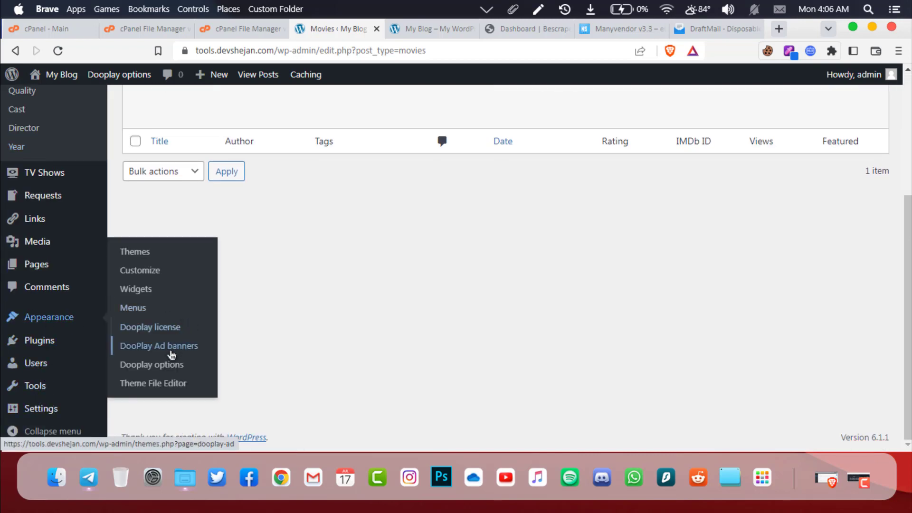
left_click(138, 364)
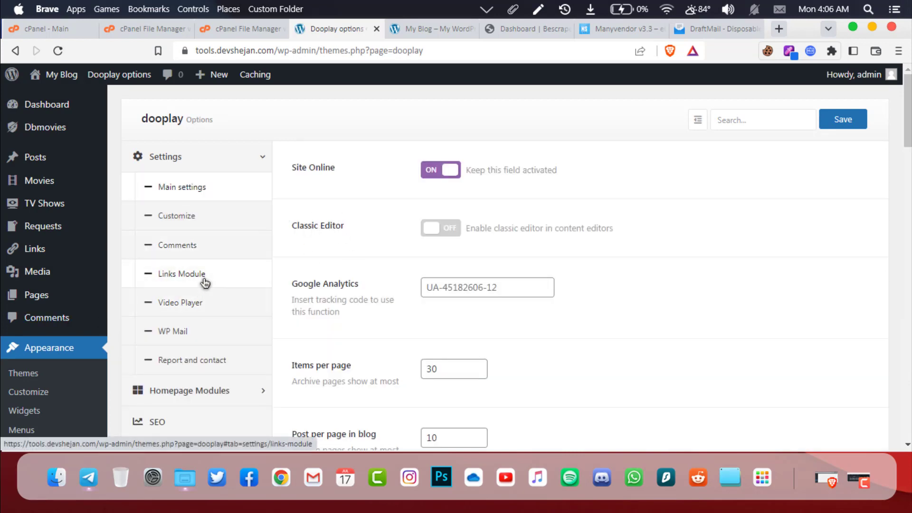
left_click(205, 303)
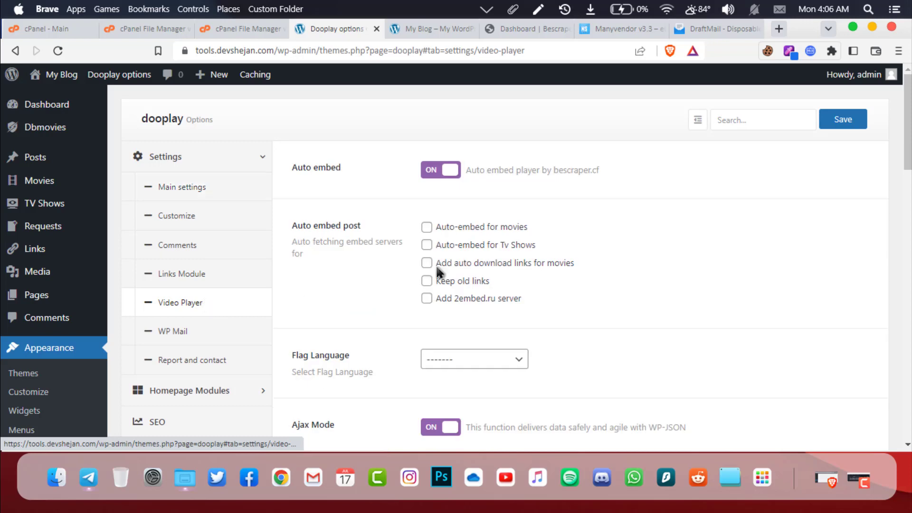
Enable auto-embed for movies and TV shows, auto download links, Keep old links and the 2embed.ru server, and save the options
left_click(446, 170)
left_click(451, 173)
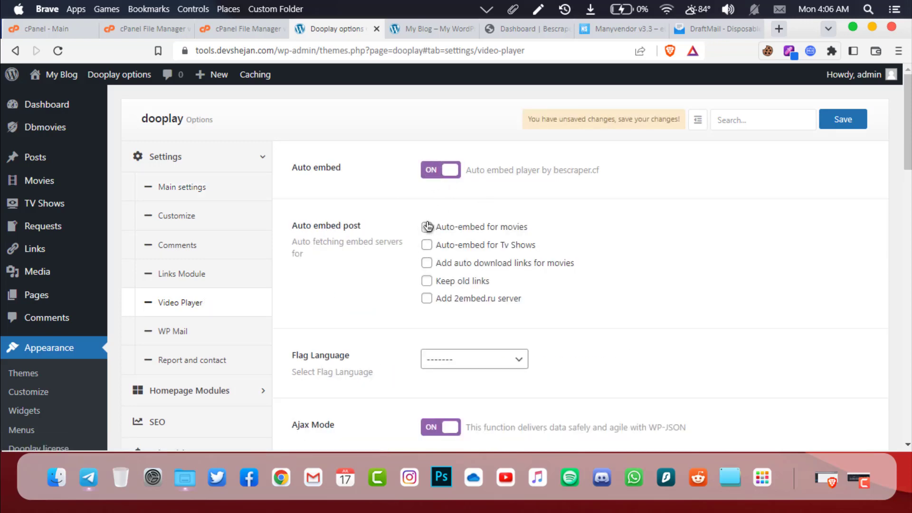
left_click(427, 244)
left_click(427, 264)
left_click(427, 283)
left_click(427, 298)
left_click(837, 125)
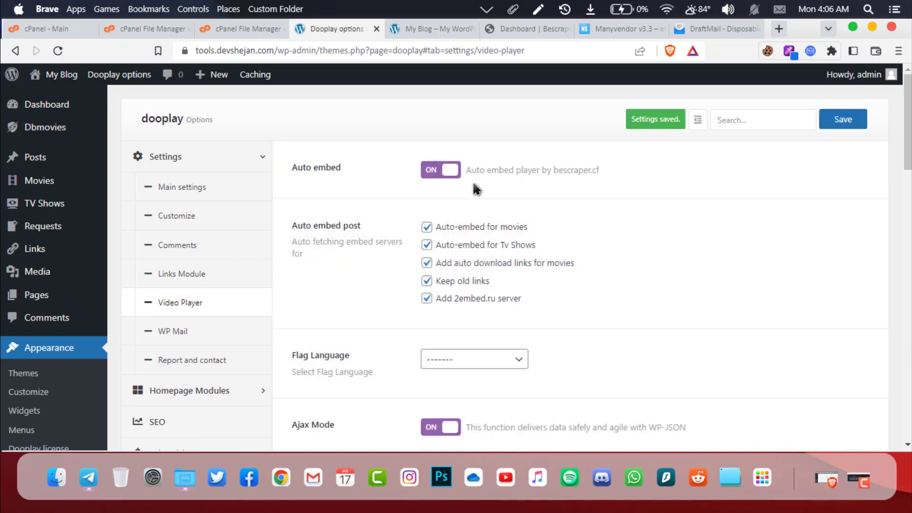
Reopen the movies list and check its Autoembed column
left_click(143, 186)
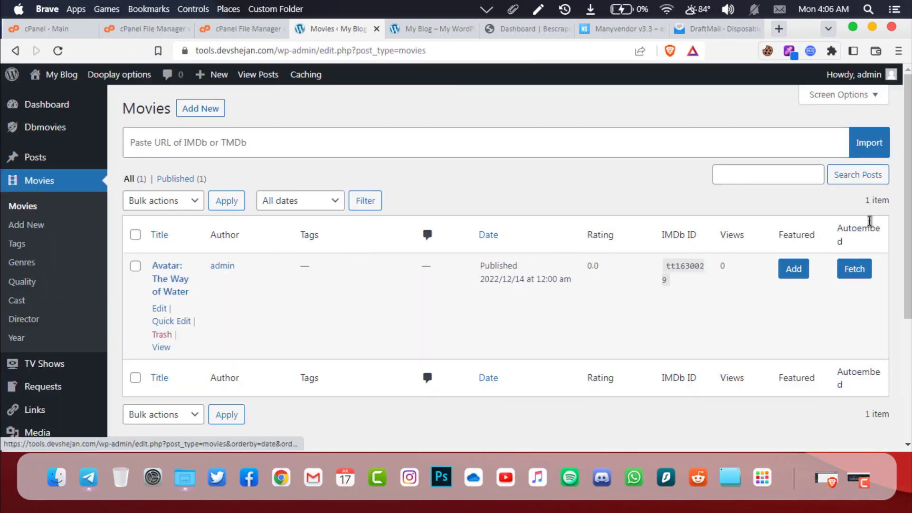
left_click_drag(838, 228, 851, 244)
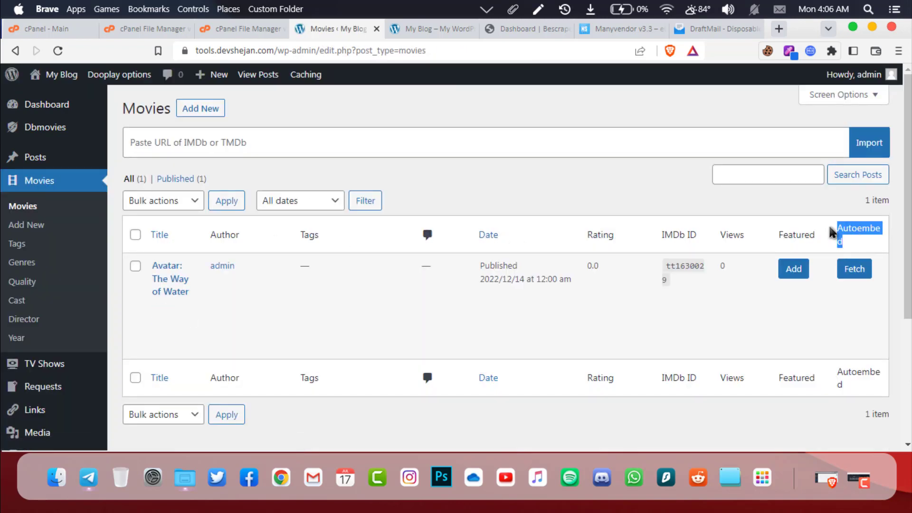
left_click(830, 230)
Reload the site's home page, open the Avatar: The Way of Water movie page and check its video sources
left_click(417, 28)
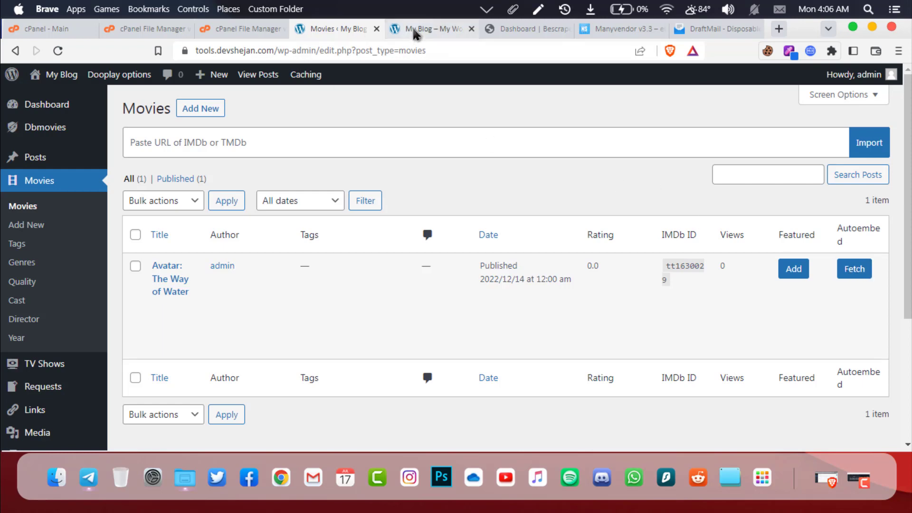
left_click(58, 50)
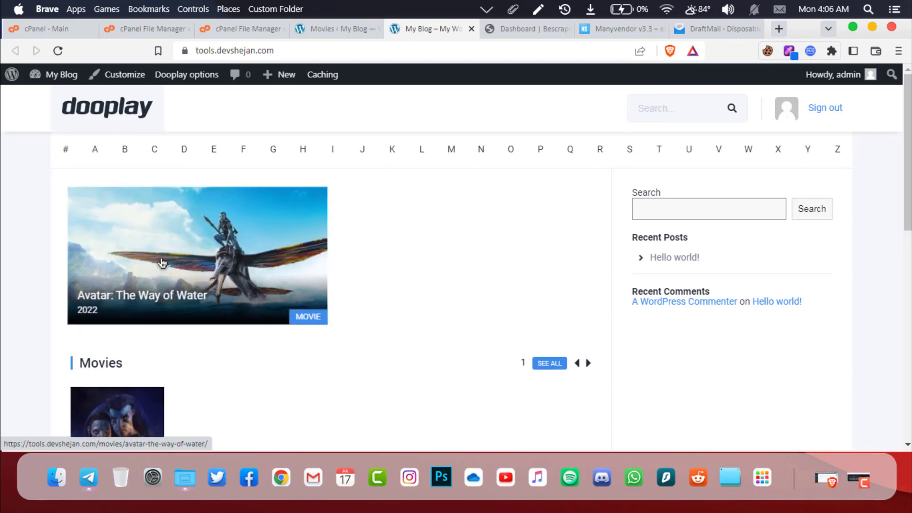
scroll(336, 259, "down", 3)
scroll(335, 259, "down", 1)
left_click(135, 300)
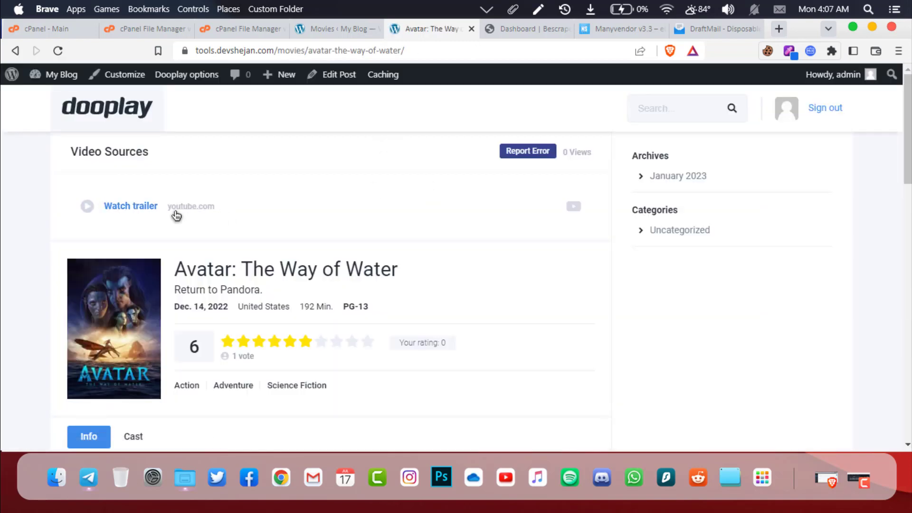
scroll(187, 285, "down", 15)
scroll(192, 289, "up", 15)
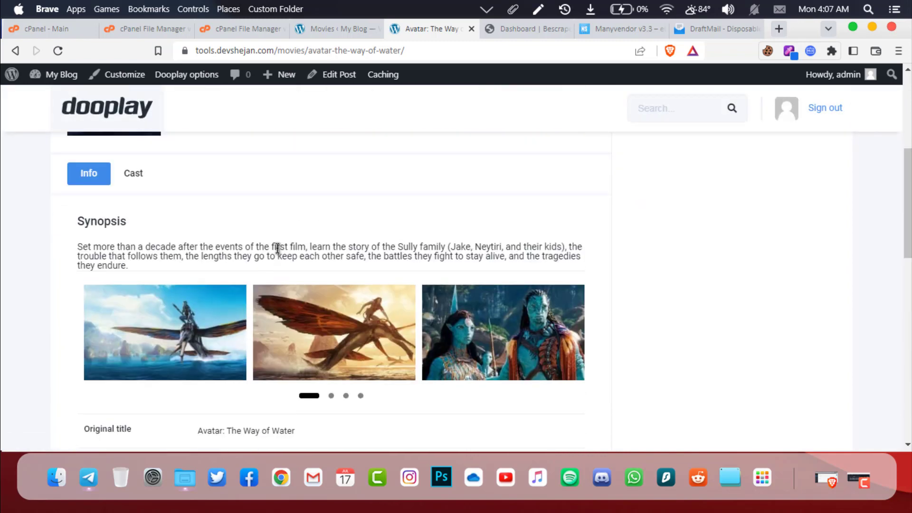
Fetch the auto-embed sources for Avatar: The Way of Water in the movies list and reload its public page
left_click(344, 29)
left_click(847, 272)
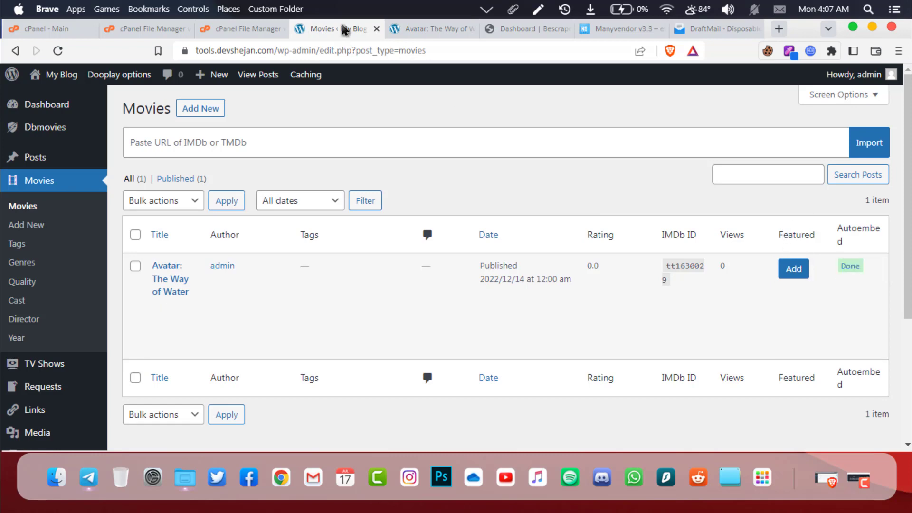
left_click(394, 29)
left_click(58, 51)
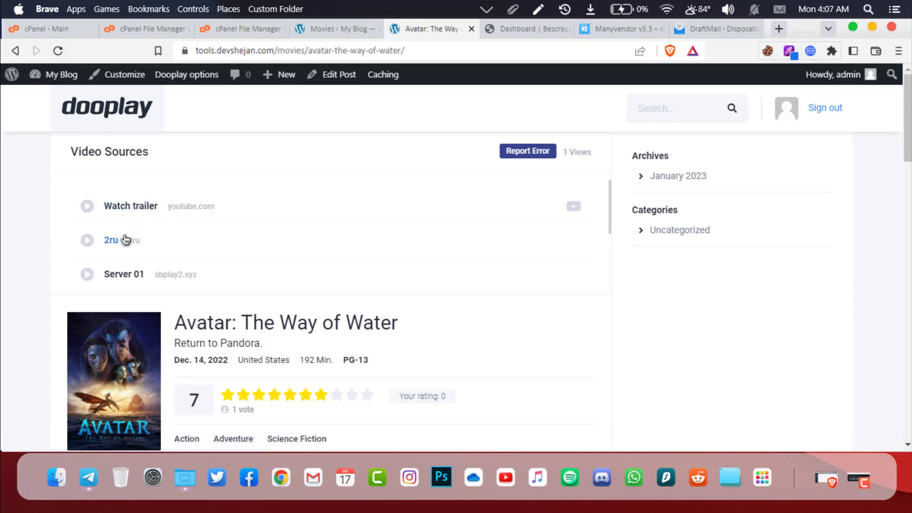
Look through the full list of video sources on the Avatar: The Way of Water page
scroll(173, 236, "down", 6)
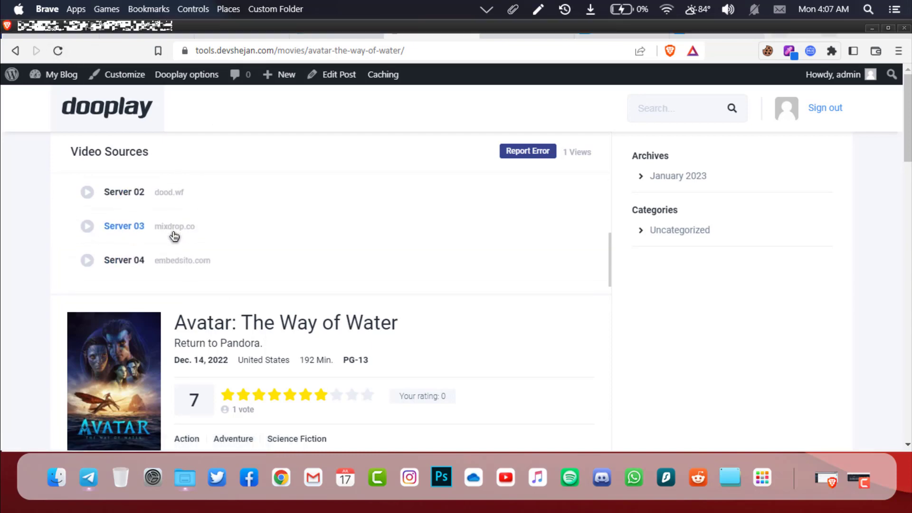
scroll(176, 227, "up", 7)
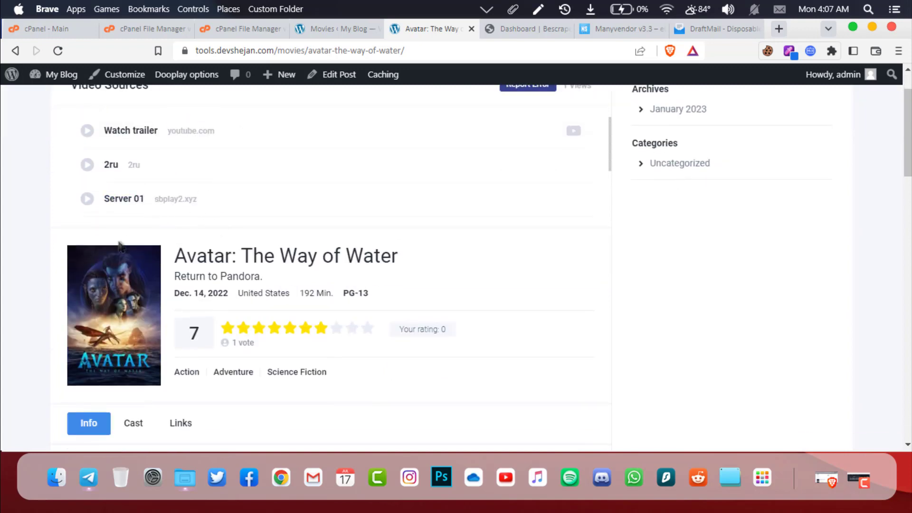
scroll(176, 221, "down", 3)
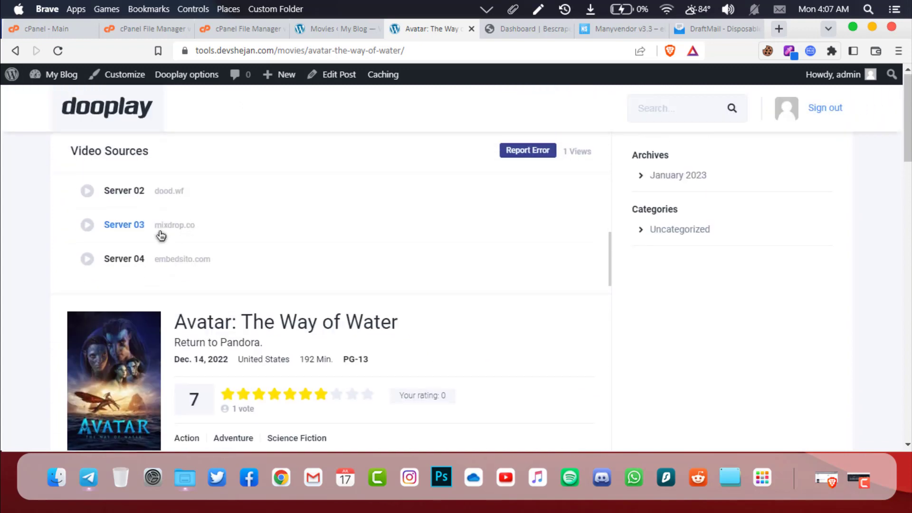
scroll(161, 236, "down", 2)
scroll(161, 190, "up", 4)
scroll(158, 228, "down", 5)
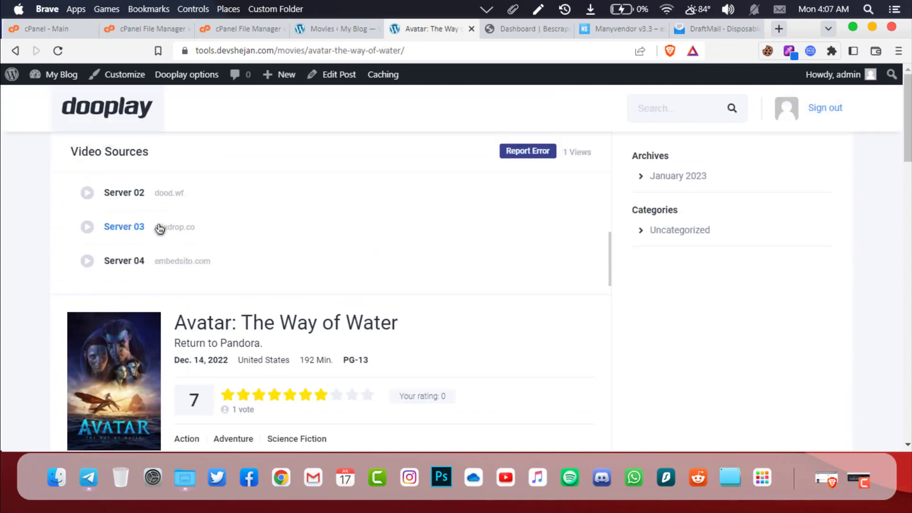
Review the download links and the rest of the Avatar: The Way of Water page, and return to the site's home page
scroll(304, 285, "down", 10)
scroll(539, 381, "up", 5)
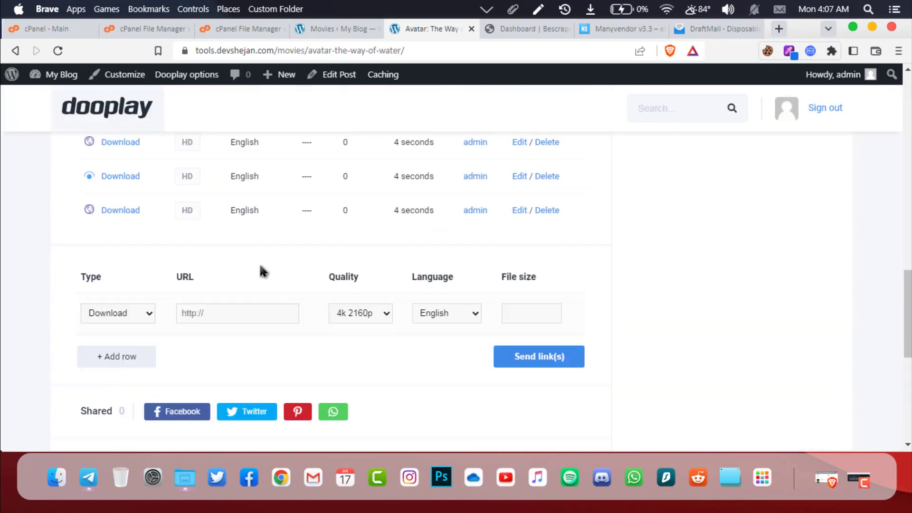
scroll(157, 211, "up", 4)
scroll(122, 266, "down", 3)
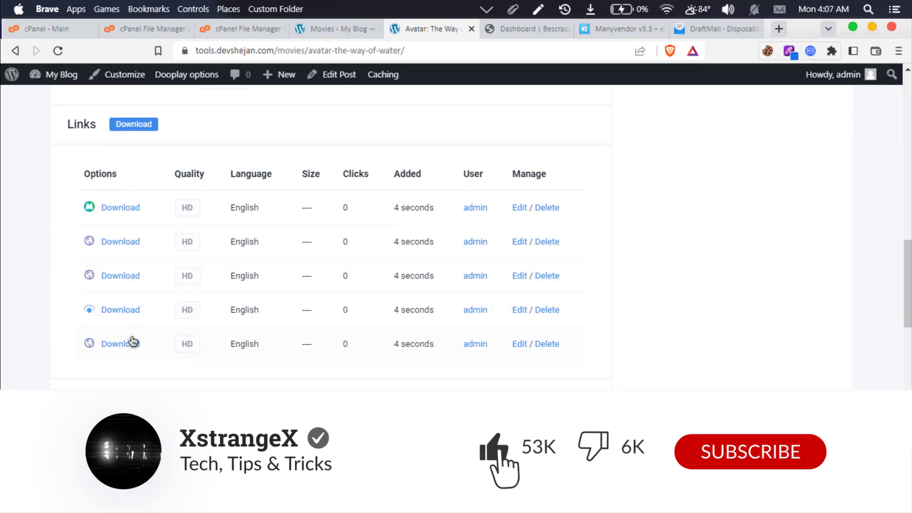
scroll(251, 309, "down", 4)
scroll(332, 341, "down", 6)
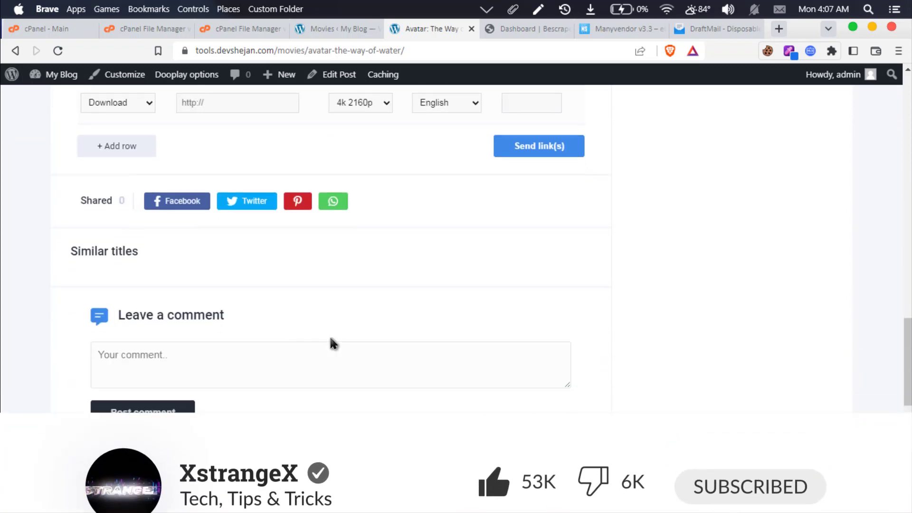
scroll(641, 361, "up", 15)
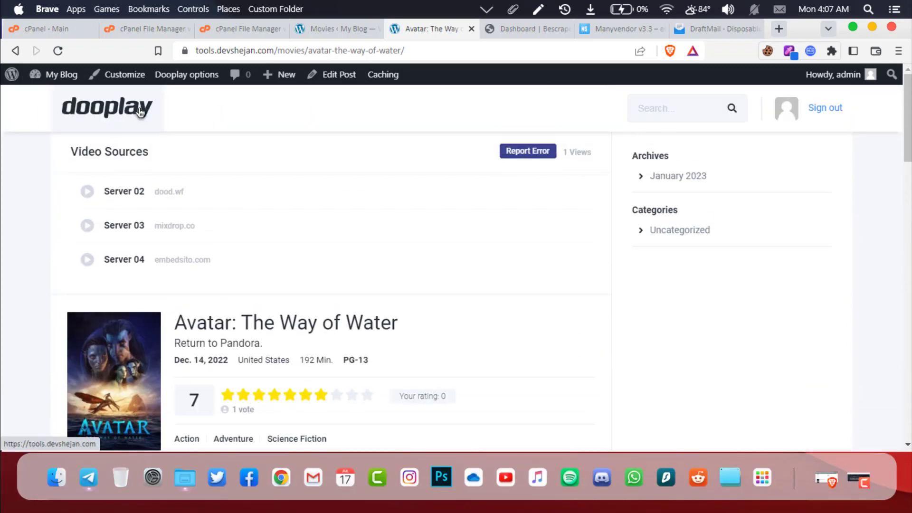
left_click(143, 111)
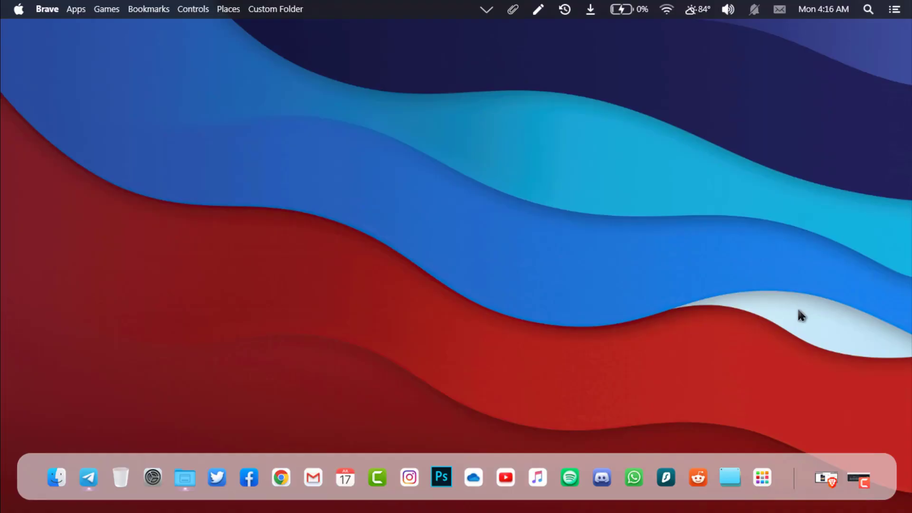
Bring back the Brave window and look over the WordPress dashboard of the site
left_click(826, 478)
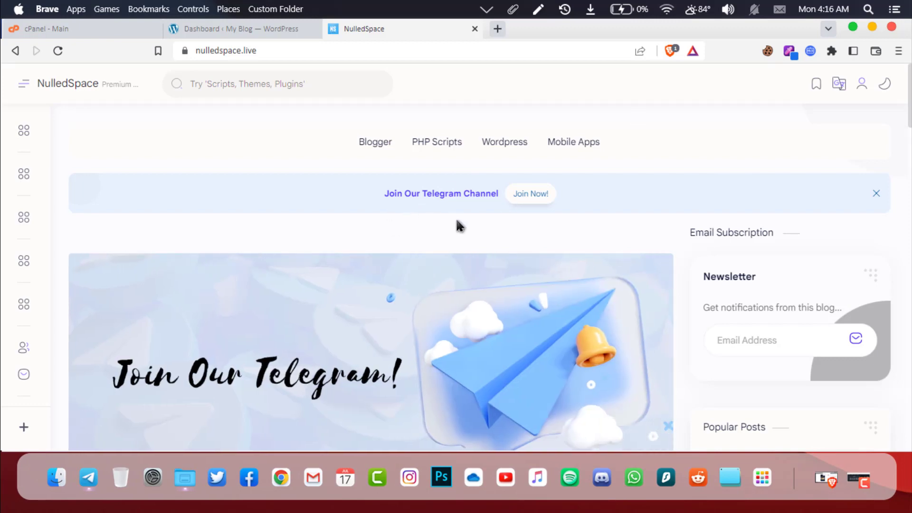
left_click(272, 29)
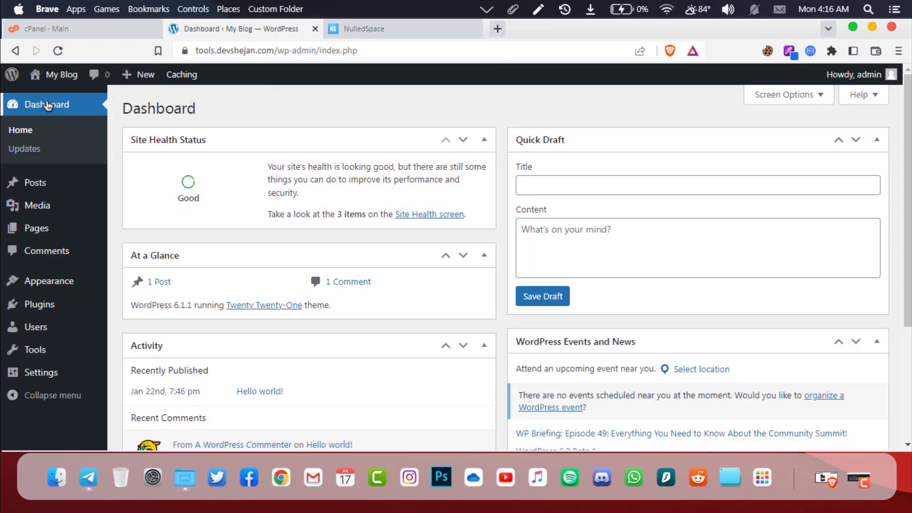
scroll(21, 341, "down", 2)
scroll(22, 341, "up", 2)
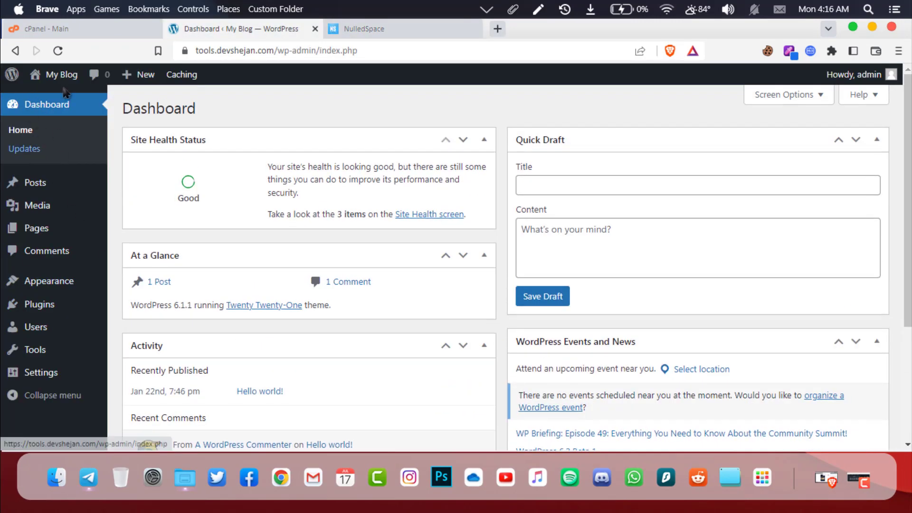
Open the blog's public home page in a new tab and check its current appearance
mouse_move(62, 75)
right_click(59, 102)
left_click(119, 110)
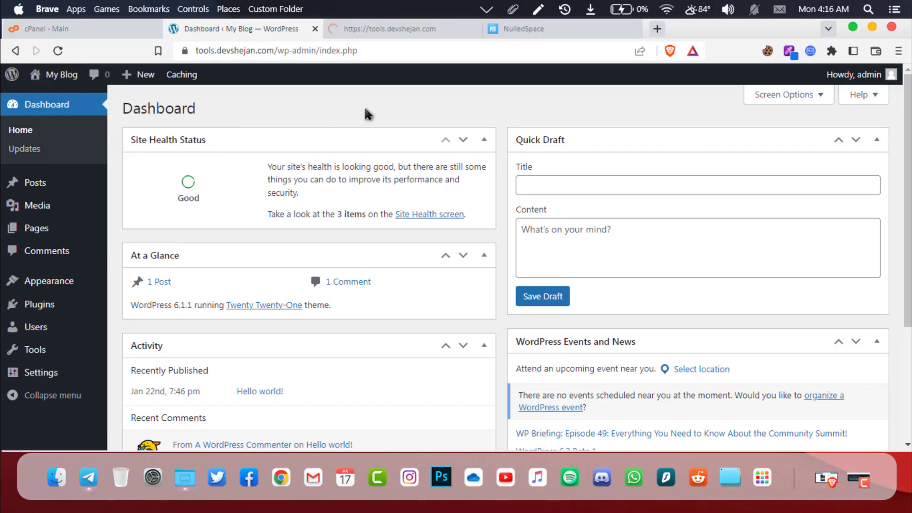
left_click(389, 30)
scroll(475, 261, "down", 5)
scroll(387, 352, "up", 5)
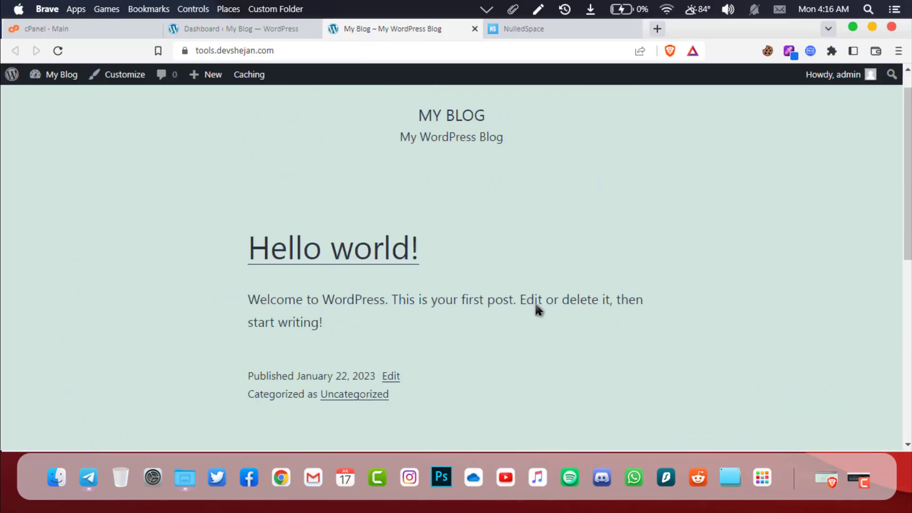
Open the site's theme management in the WordPress admin and show the upload form for adding a new theme
left_click(262, 29)
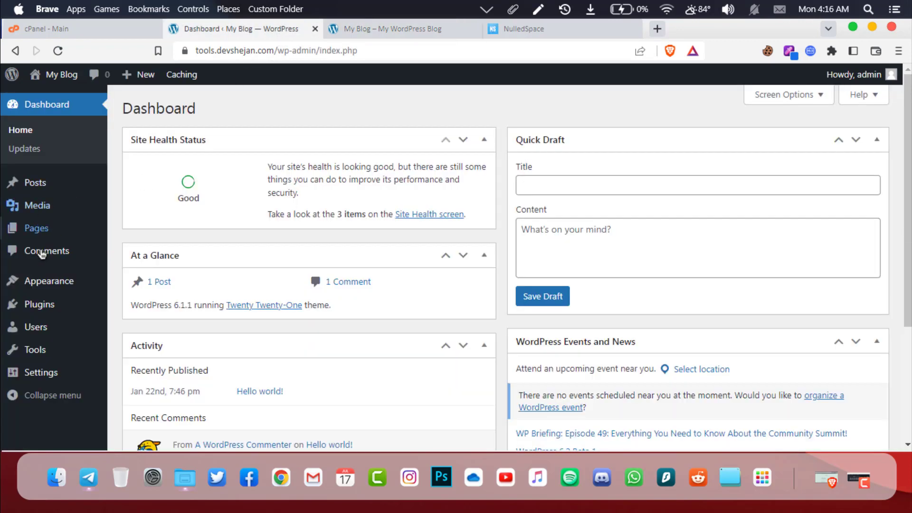
mouse_move(58, 285)
left_click(173, 284)
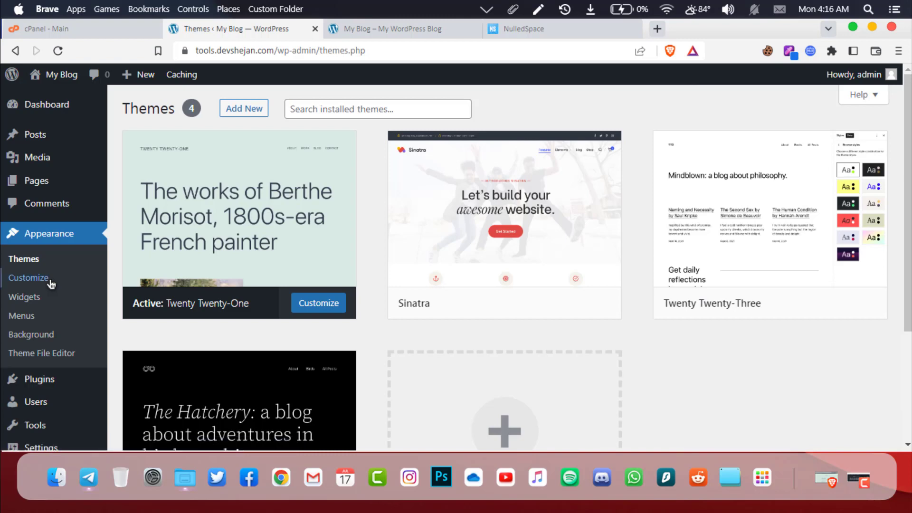
left_click(253, 109)
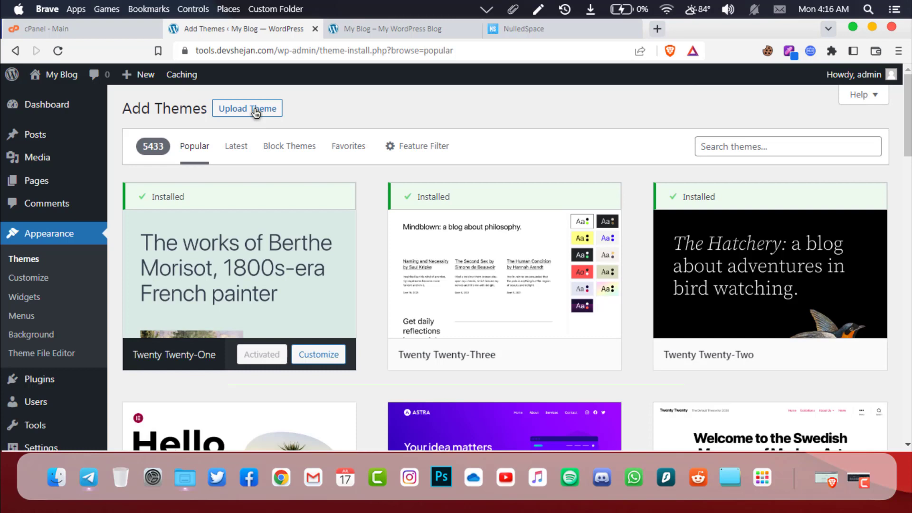
left_click(255, 111)
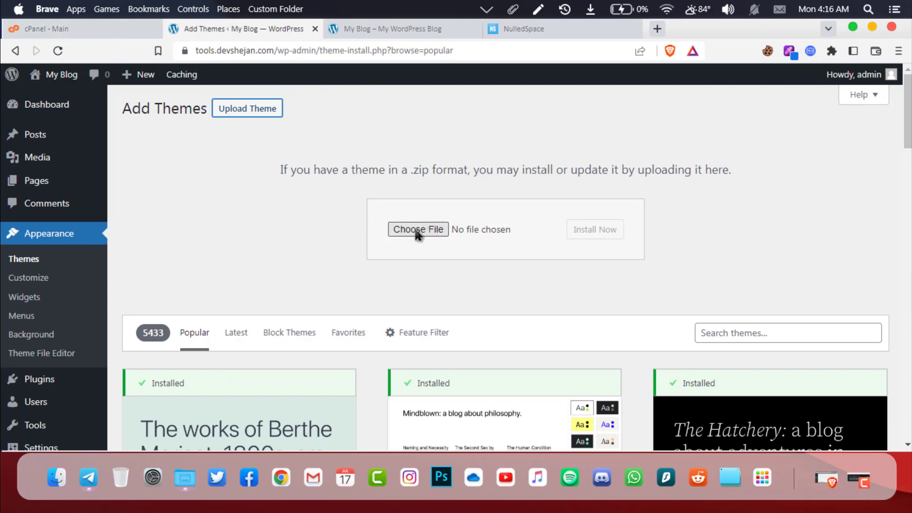
Switch to the Bluehost cPanel and open its File Manager
left_click(69, 28)
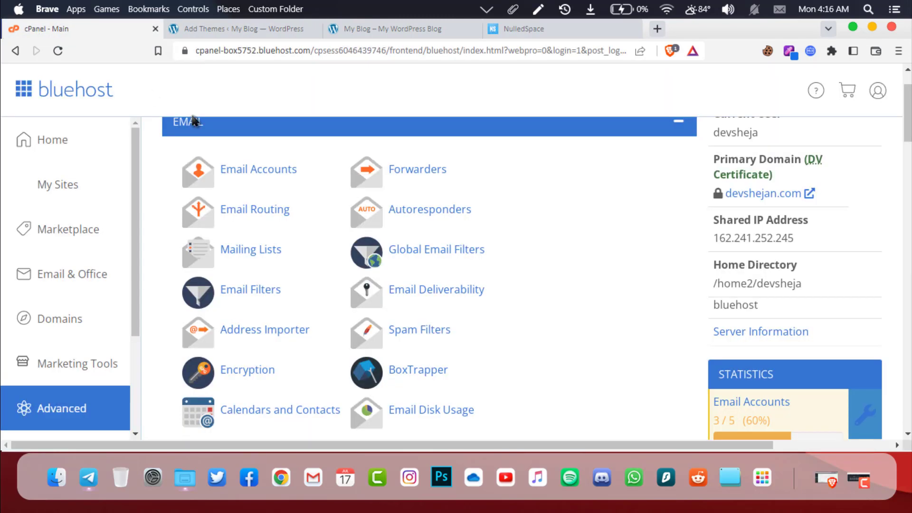
scroll(296, 275, "up", 2)
scroll(285, 264, "down", 10)
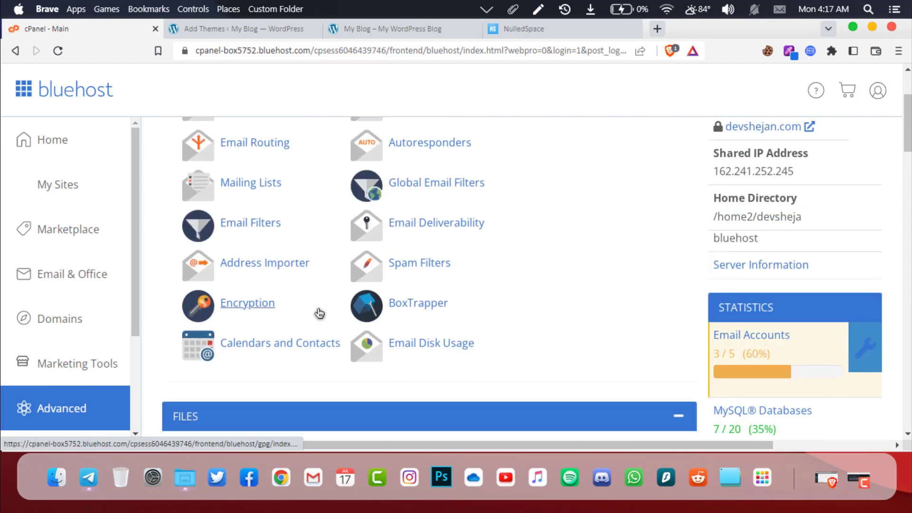
left_click(263, 198)
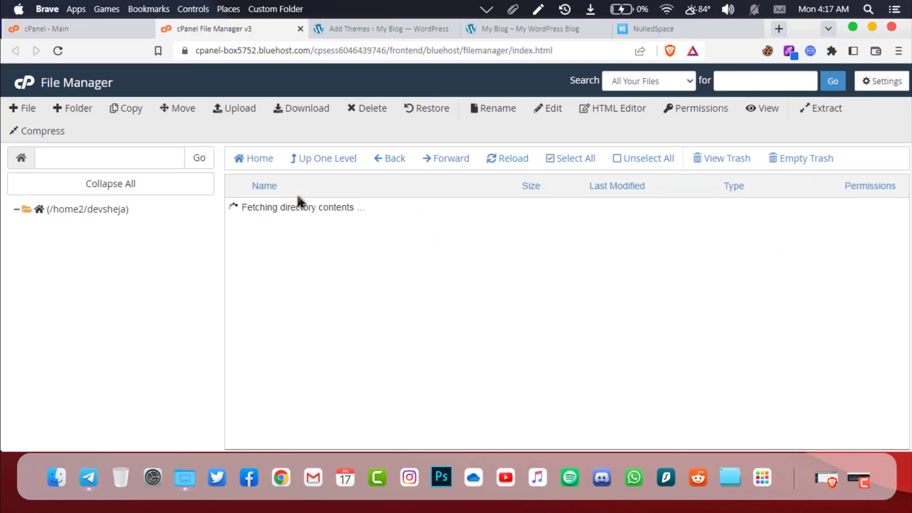
Open the WordPress site's folder inside public_html and go to its wp-content/themes directory
scroll(101, 350, "down", 5)
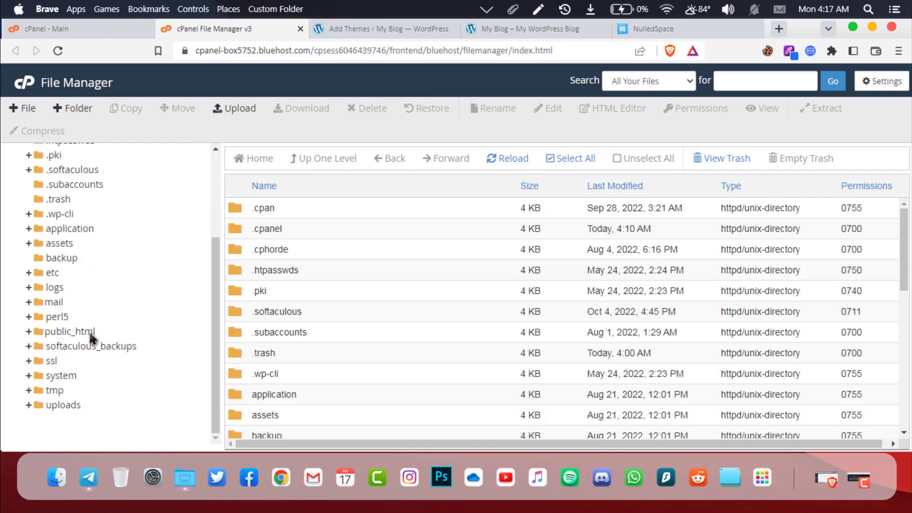
left_click(89, 331)
scroll(308, 380, "down", 3)
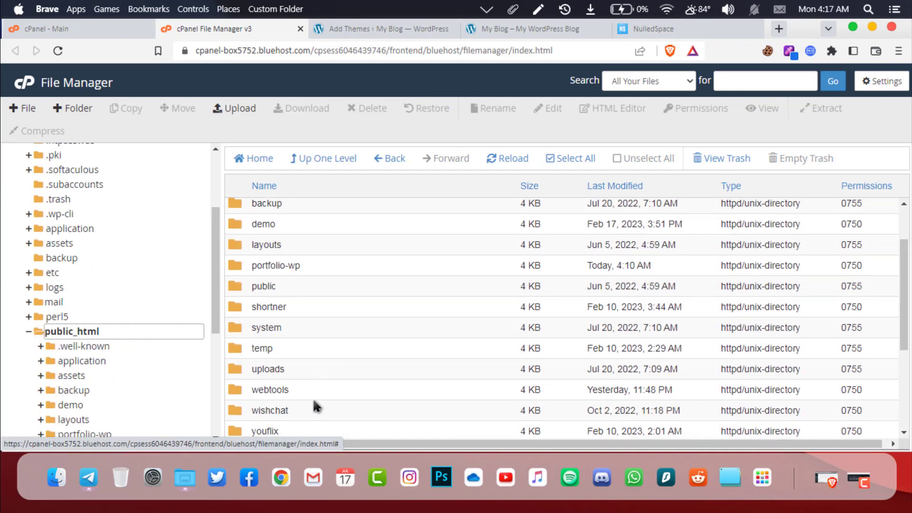
scroll(313, 406, "down", 3)
double_click(327, 322)
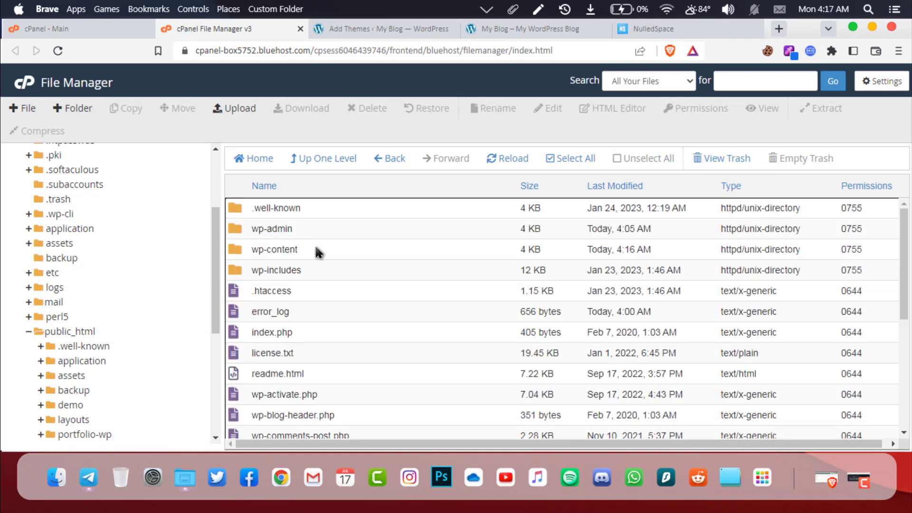
double_click(332, 247)
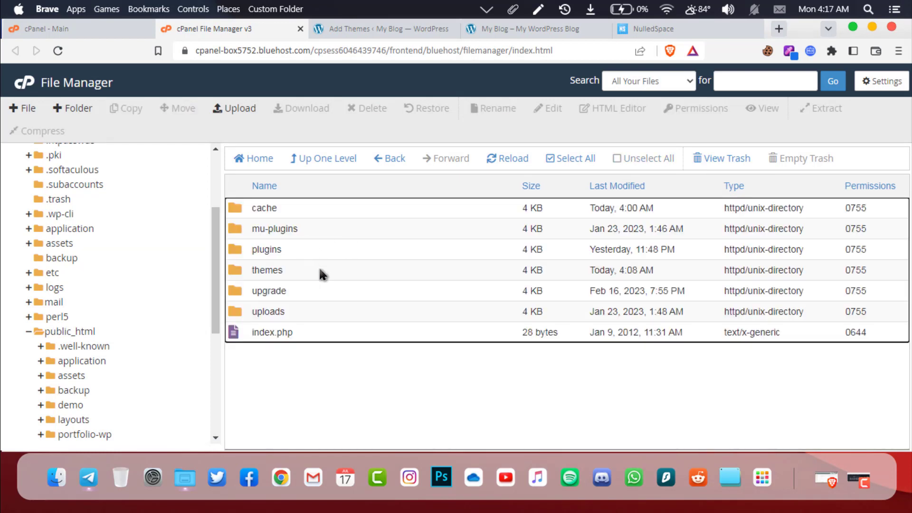
double_click(321, 271)
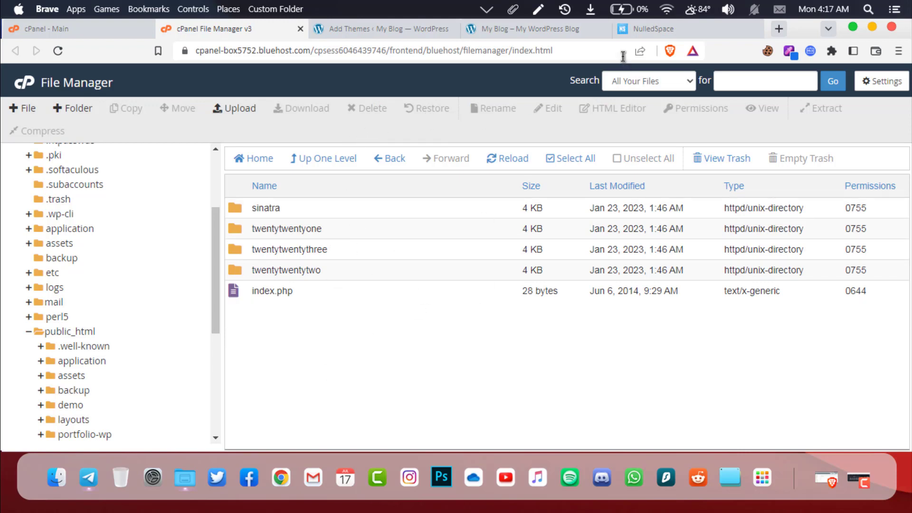
left_click(651, 29)
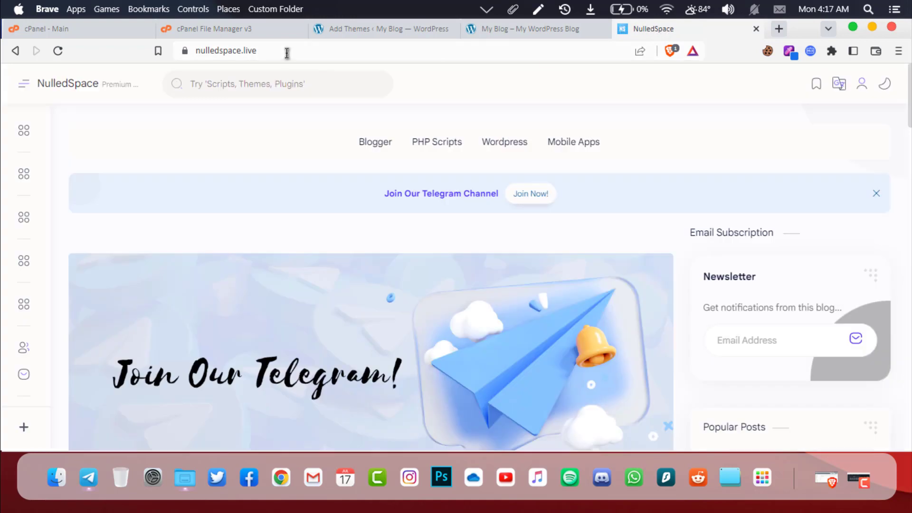
left_click_drag(287, 52, 164, 55)
left_click(321, 57)
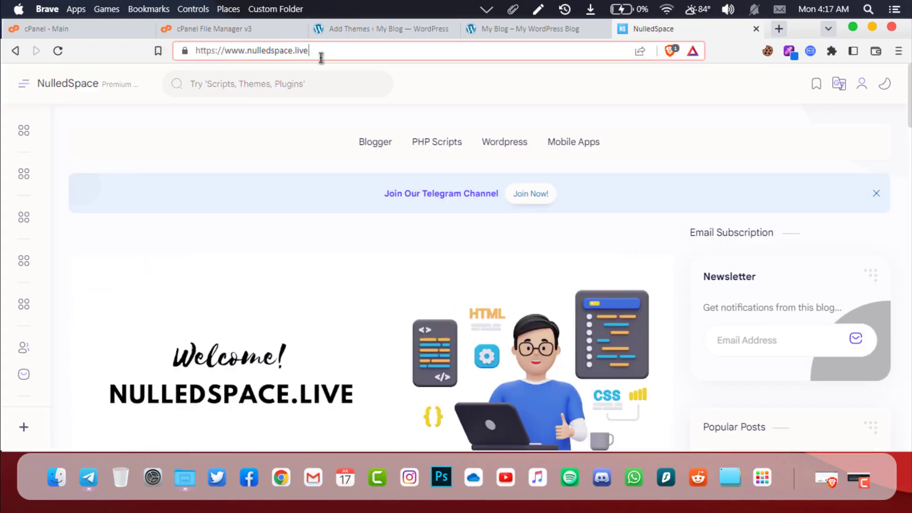
left_click(285, 128)
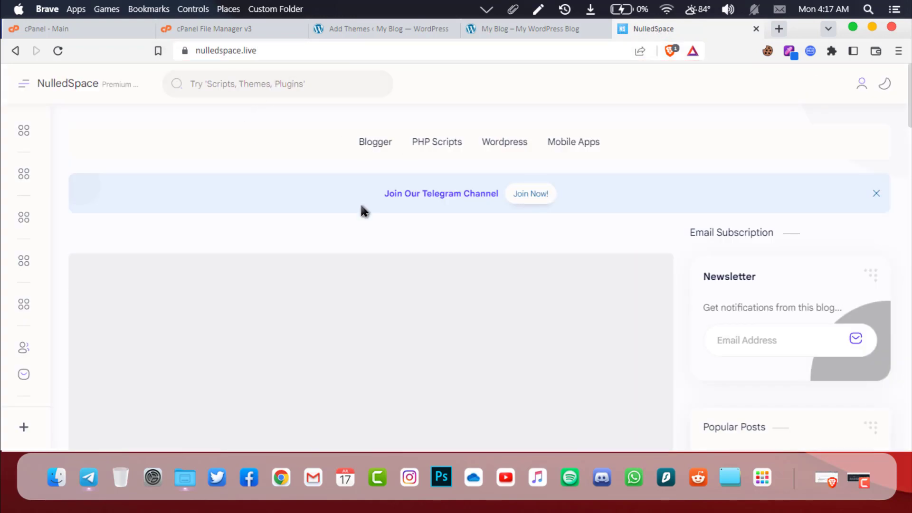
Open the DooPlay v2.5.5 WordPress theme post, review its features, requirements and license notes, and start the theme download
scroll(360, 204, "down", 15)
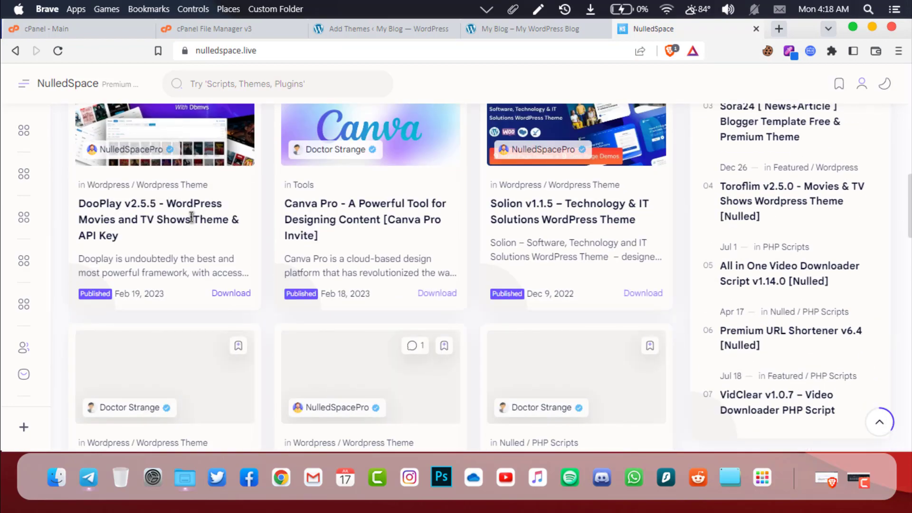
left_click(191, 220)
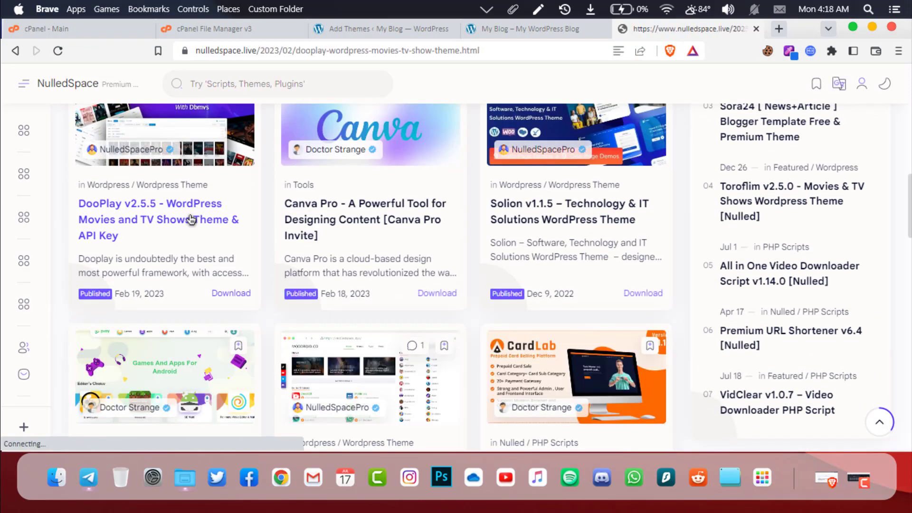
scroll(192, 228, "down", 5)
scroll(315, 244, "down", 4)
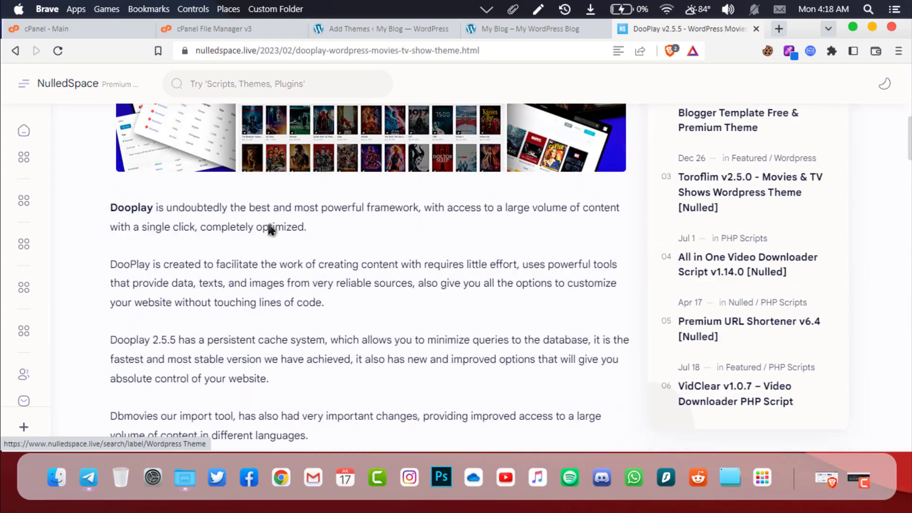
scroll(315, 244, "down", 4)
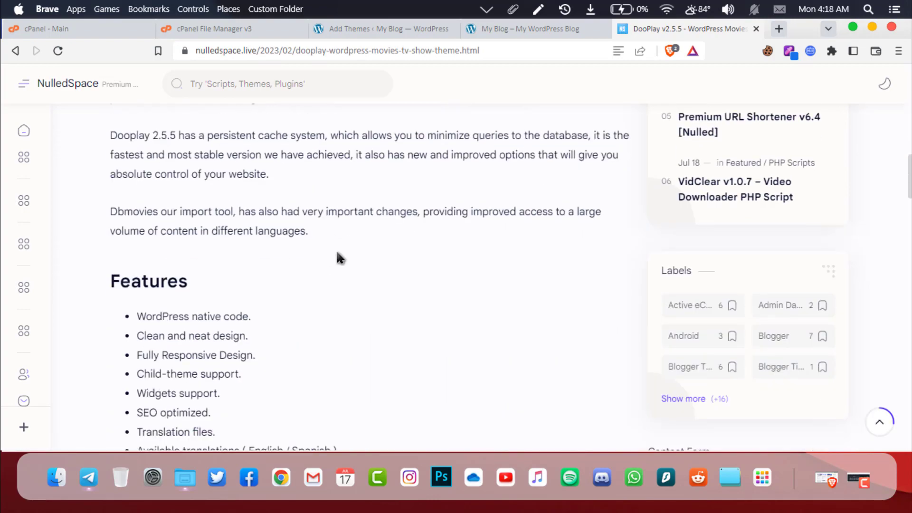
scroll(338, 256, "down", 15)
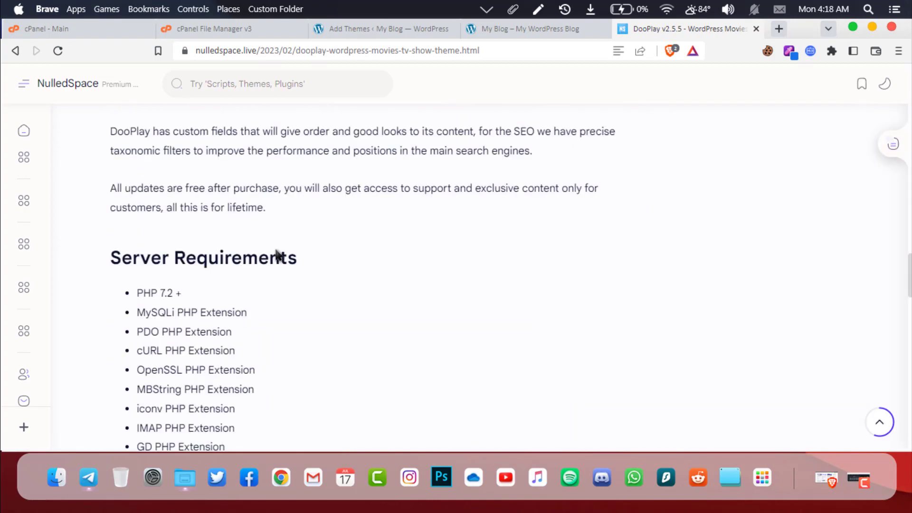
scroll(266, 237, "down", 10)
scroll(257, 223, "up", 3)
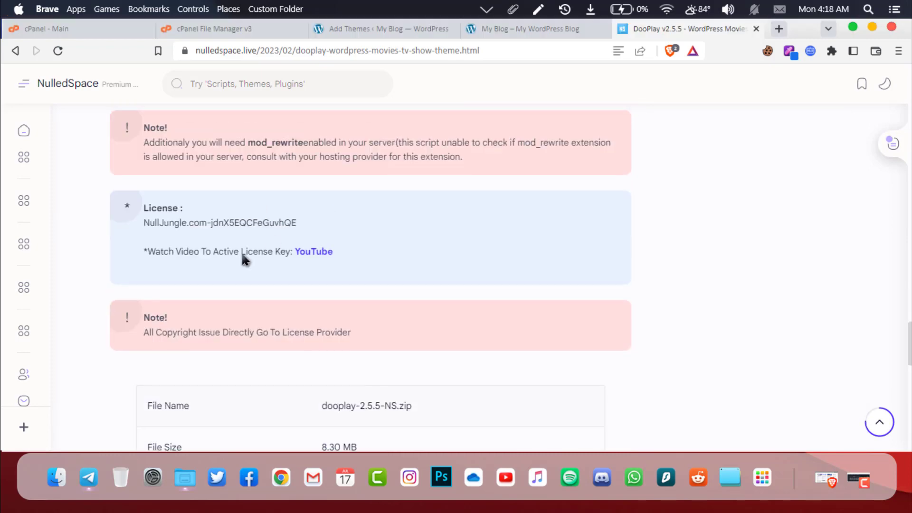
scroll(274, 266, "down", 8)
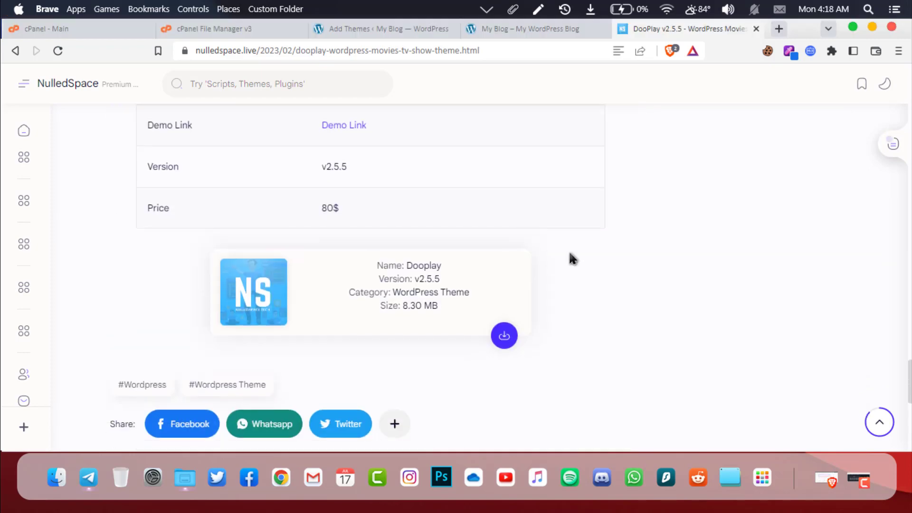
scroll(572, 258, "down", 1)
left_click(505, 297)
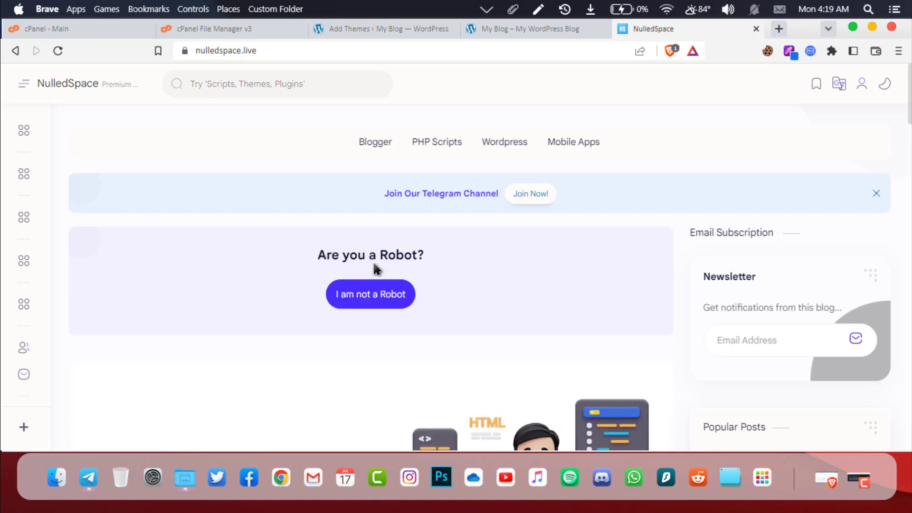
Pass the robot check, generate the download link on the wait page and find the Go to Link option
left_click(372, 295)
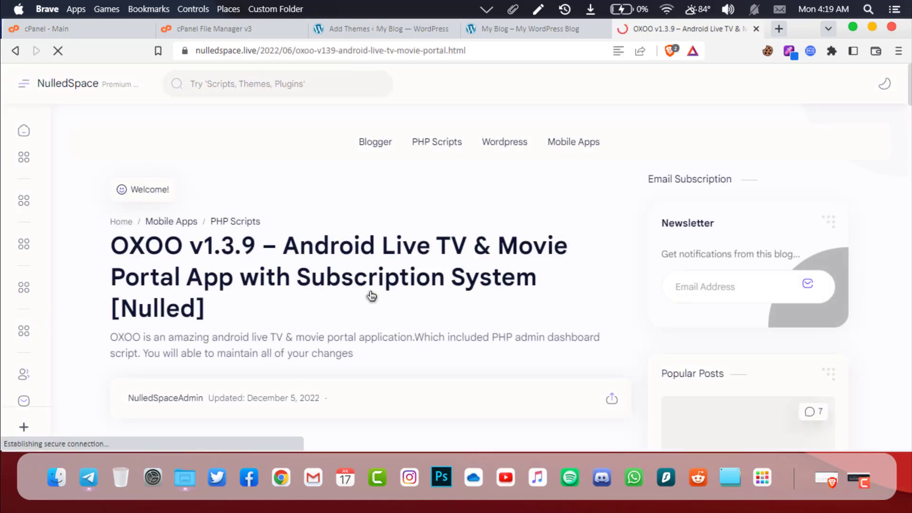
scroll(372, 296, "down", 7)
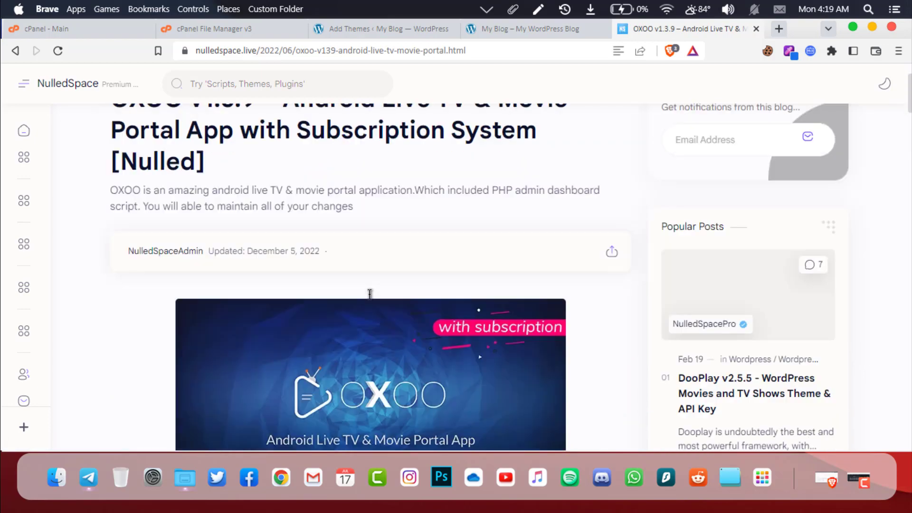
scroll(371, 301, "up", 3)
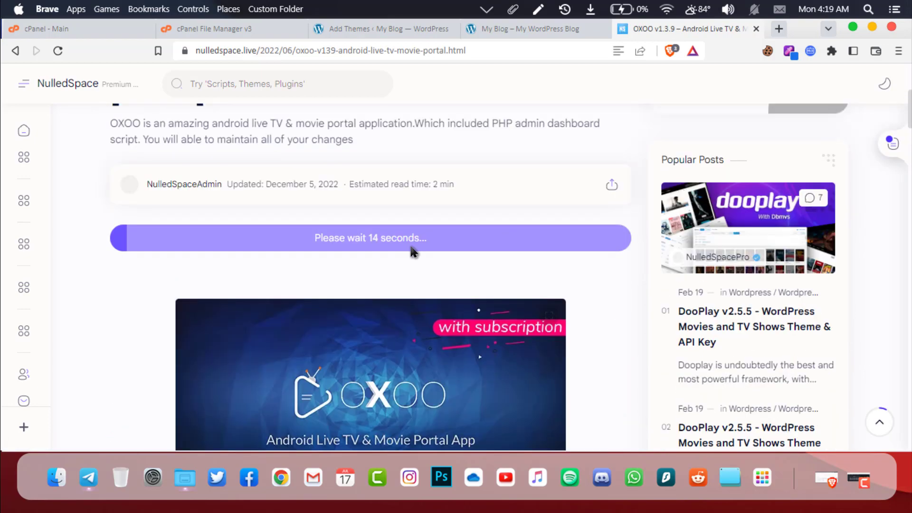
left_click(438, 247)
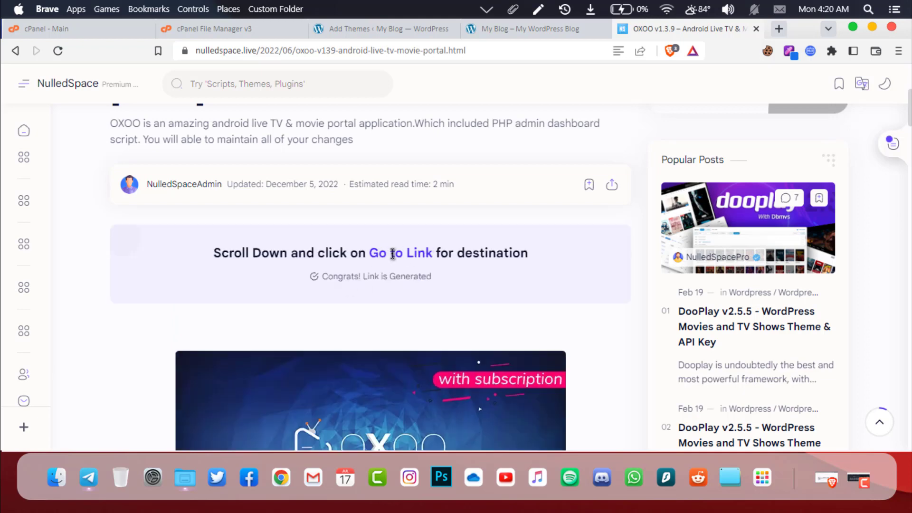
scroll(435, 250, "down", 20)
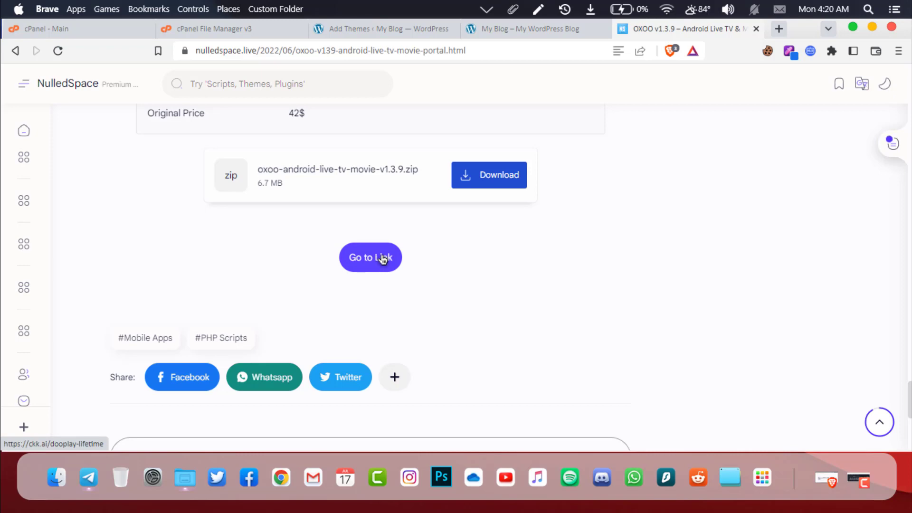
Upload dooplay-2.5.5-NS.zip from the Pictures library into the site's wp-content/themes directory in cPanel File Manager and return to that directory
left_click(186, 475)
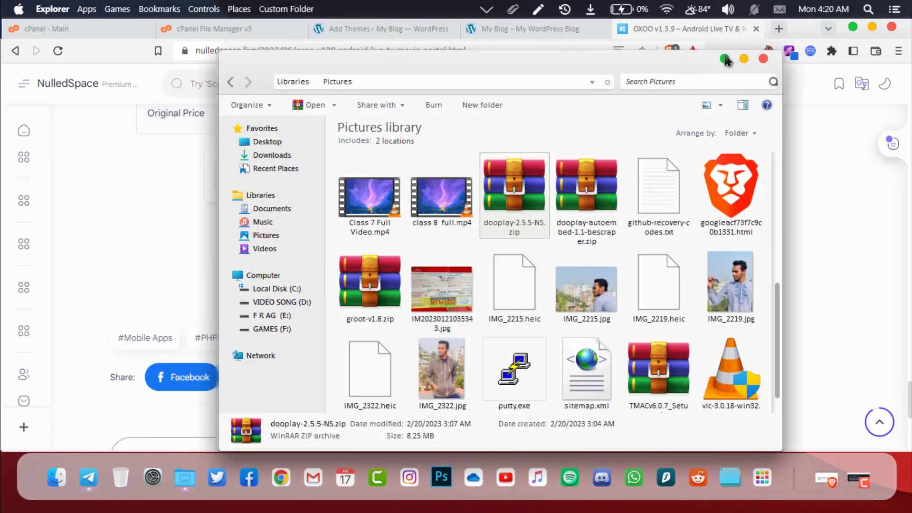
left_click(725, 59)
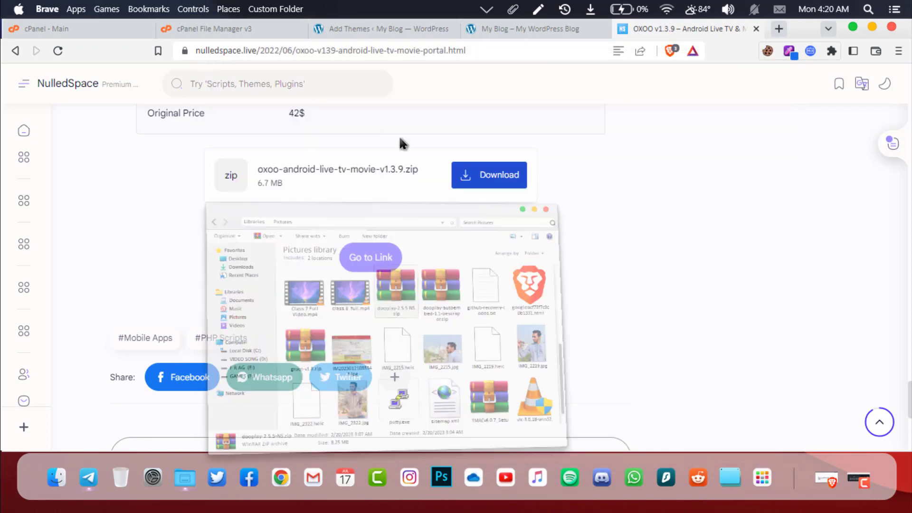
left_click(247, 29)
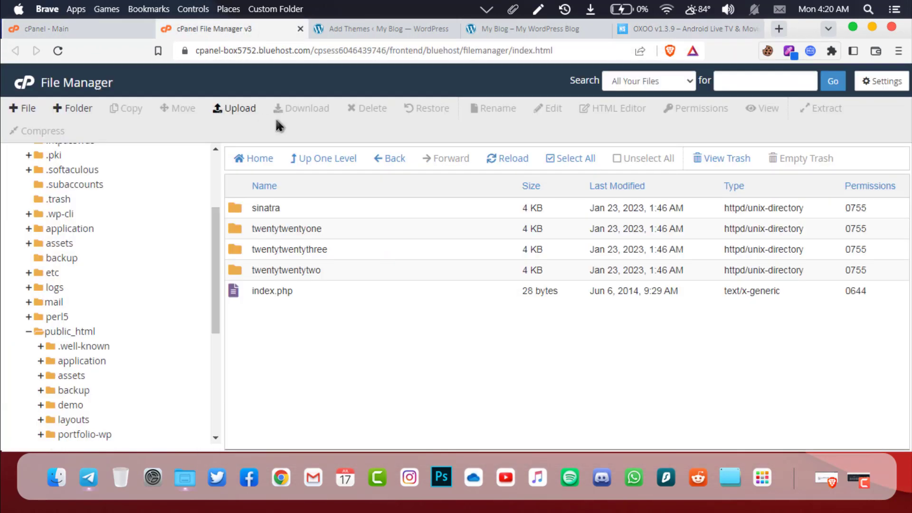
left_click(239, 108)
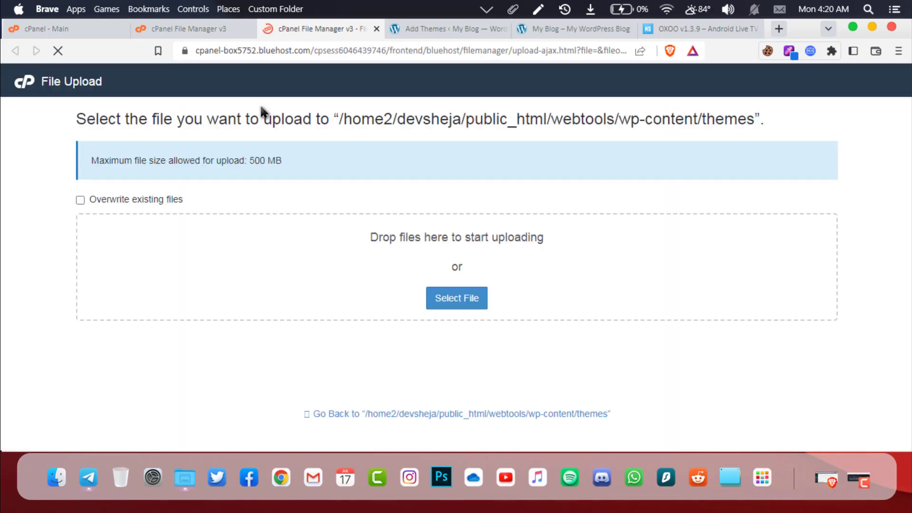
left_click(444, 305)
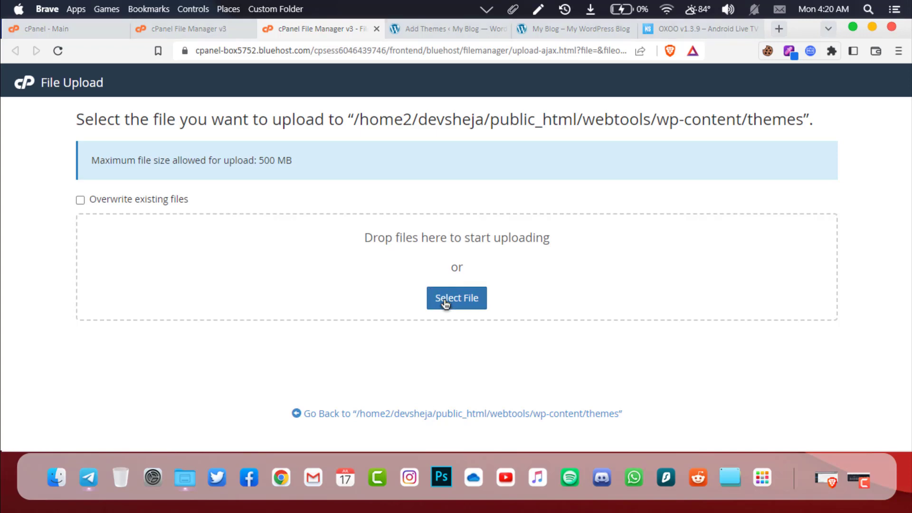
left_click(301, 166)
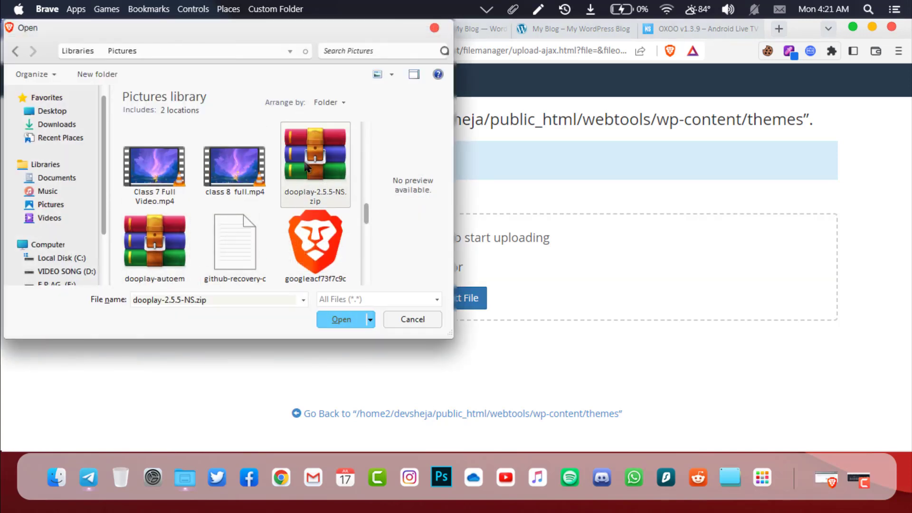
left_click(346, 323)
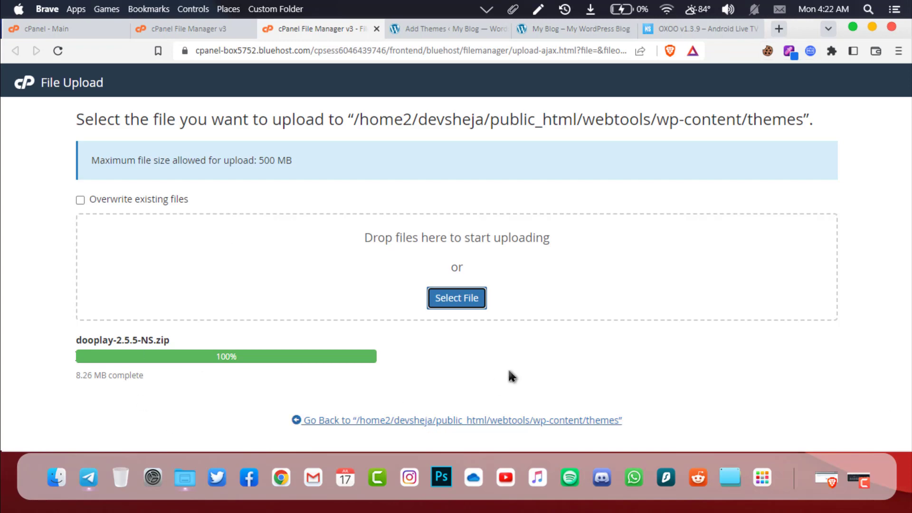
left_click(477, 423)
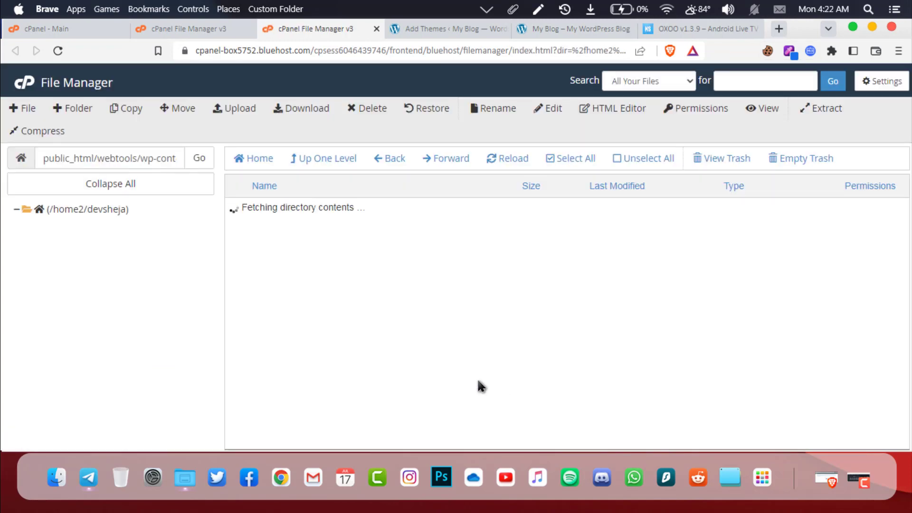
Extract dooplay-2.5.5-NS.zip into /public_html/webtools/wp-content/themes and reload the directory listing
left_click(401, 285)
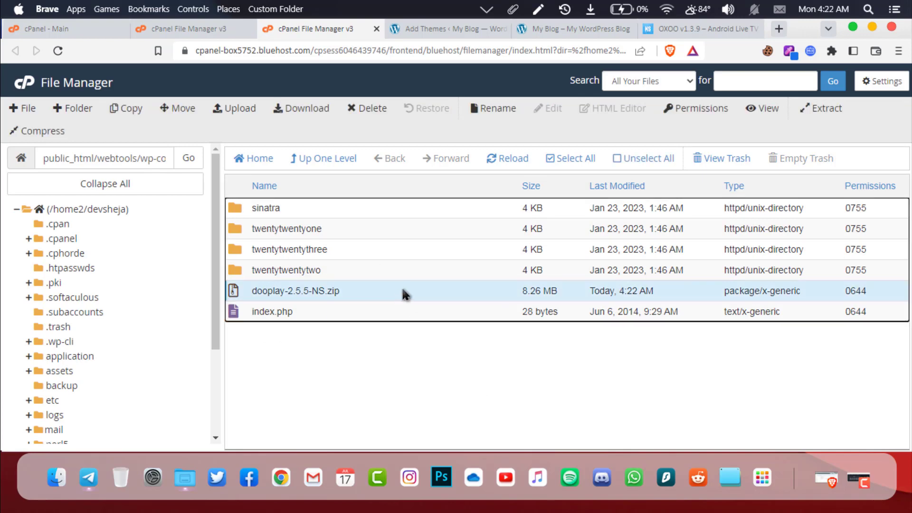
right_click(391, 285)
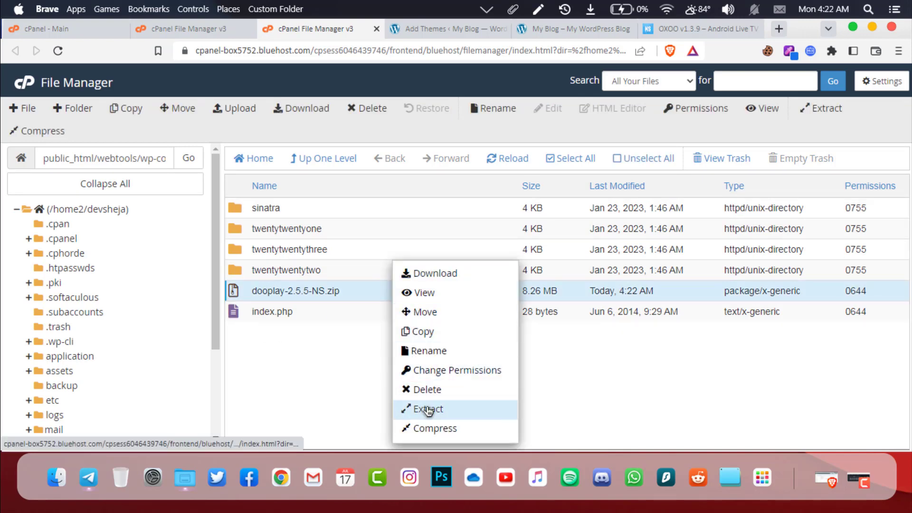
left_click(485, 411)
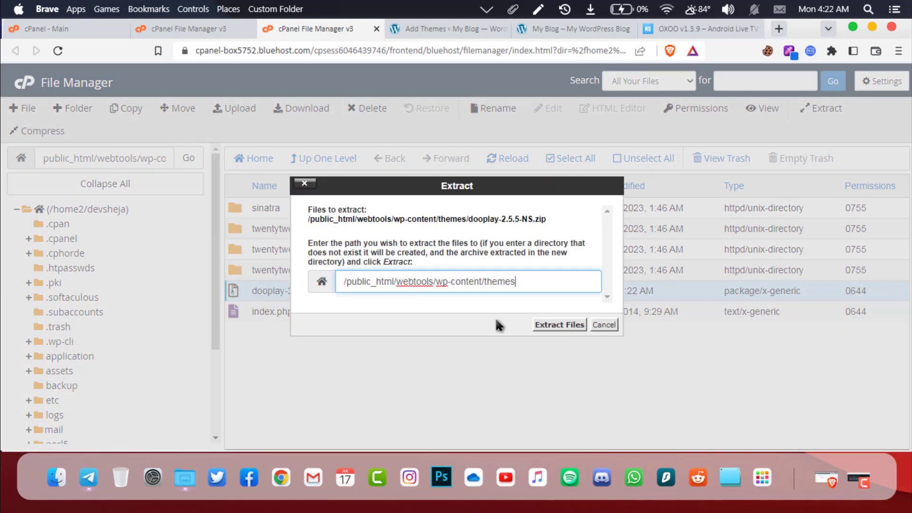
left_click(565, 327)
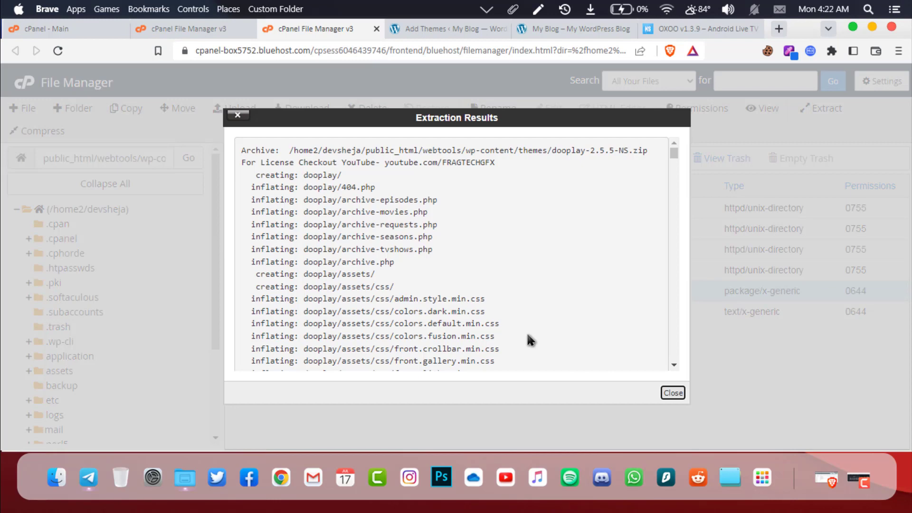
left_click(672, 392)
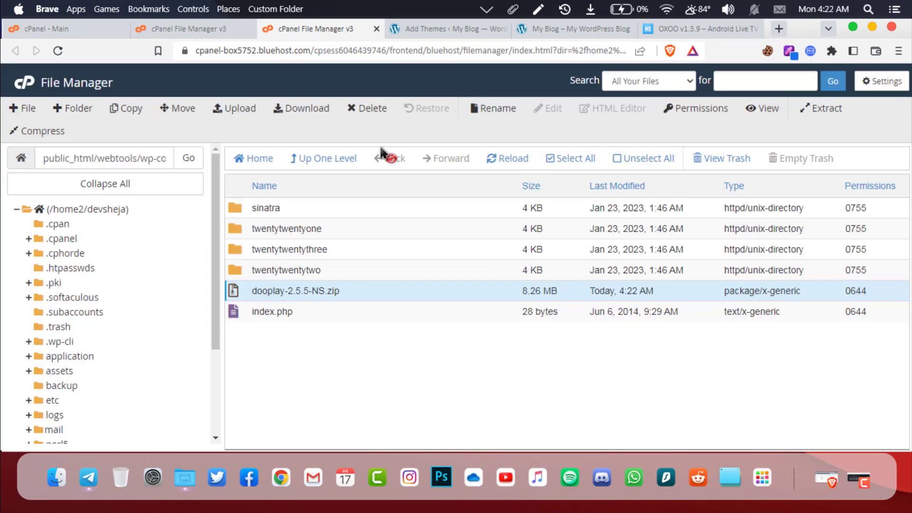
left_click(510, 158)
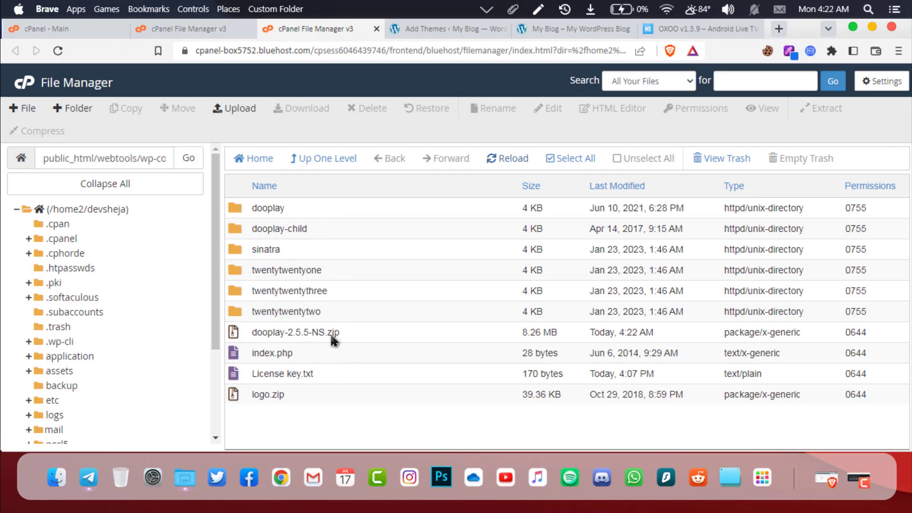
Permanently delete dooplay-2.5.5-NS.zip, index.php, License key.txt and logo.zip from the themes directory, skipping the trash
left_click(346, 332)
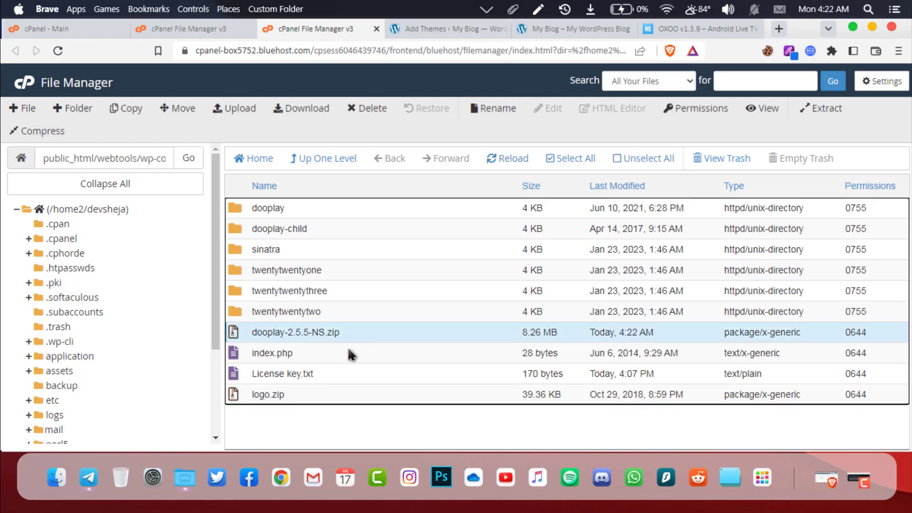
left_click(346, 356, "super")
left_click(339, 376, "super")
left_click(338, 390, "super")
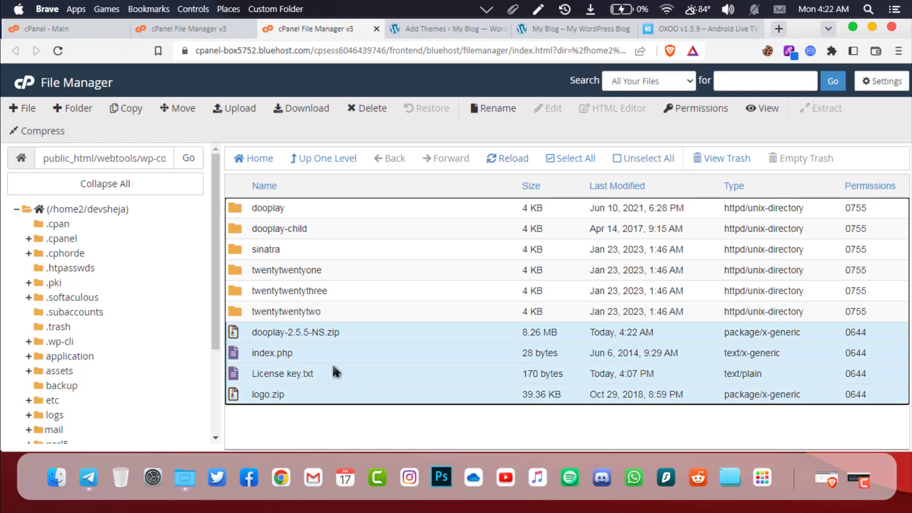
right_click(332, 364)
left_click(376, 407)
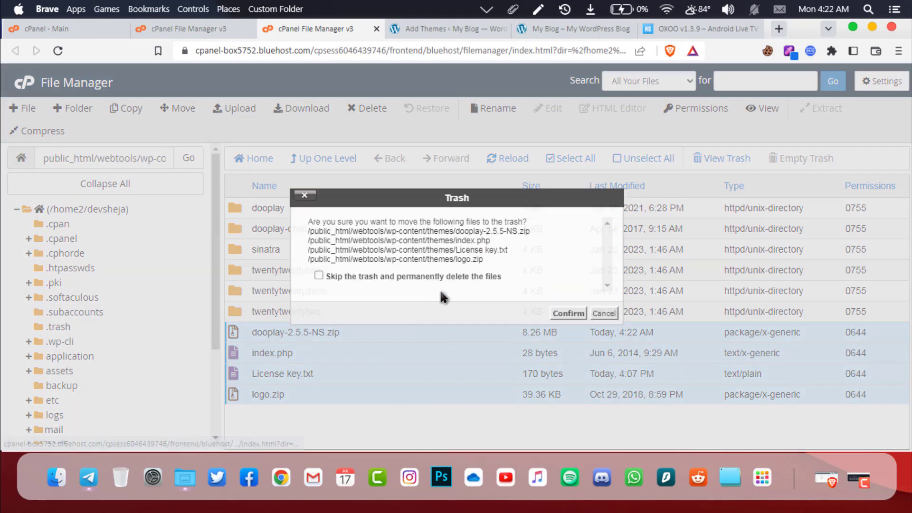
left_click(466, 276)
left_click(568, 313)
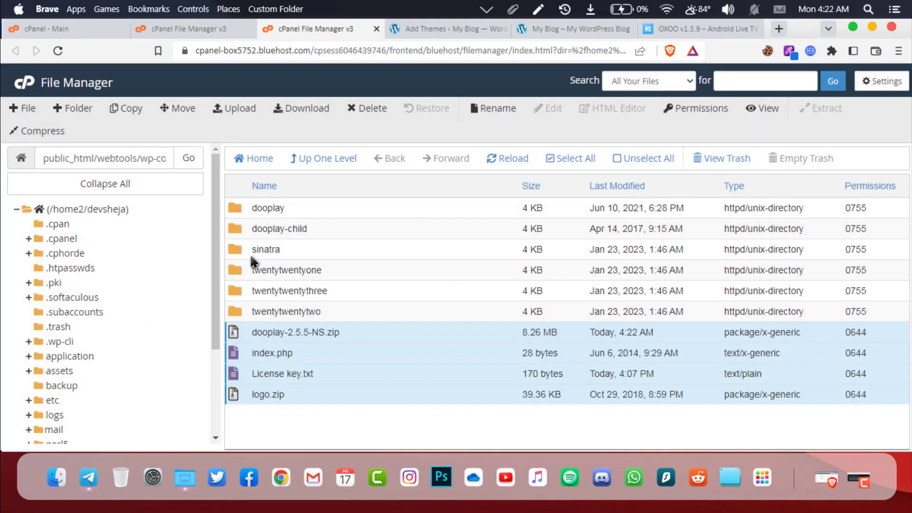
Check the contents of the extracted dooplay folder and open the installed themes page in the WordPress admin
double_click(329, 209)
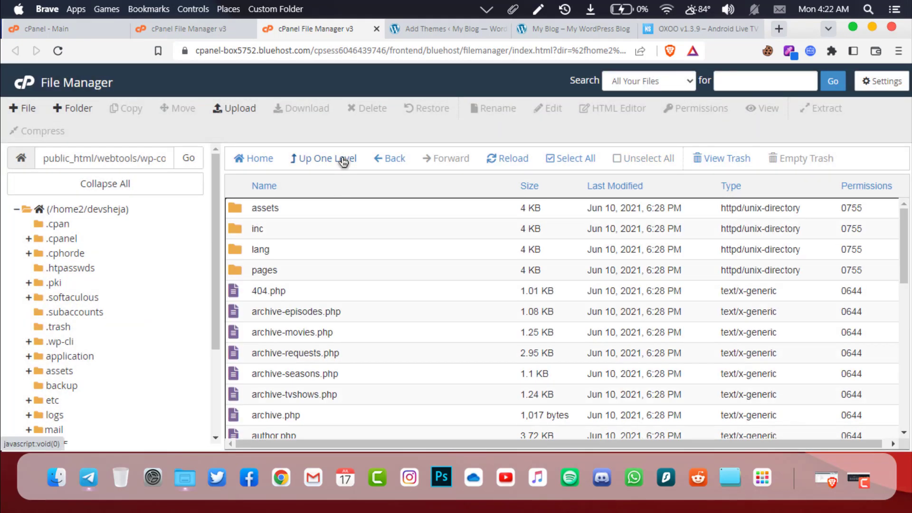
left_click(343, 158)
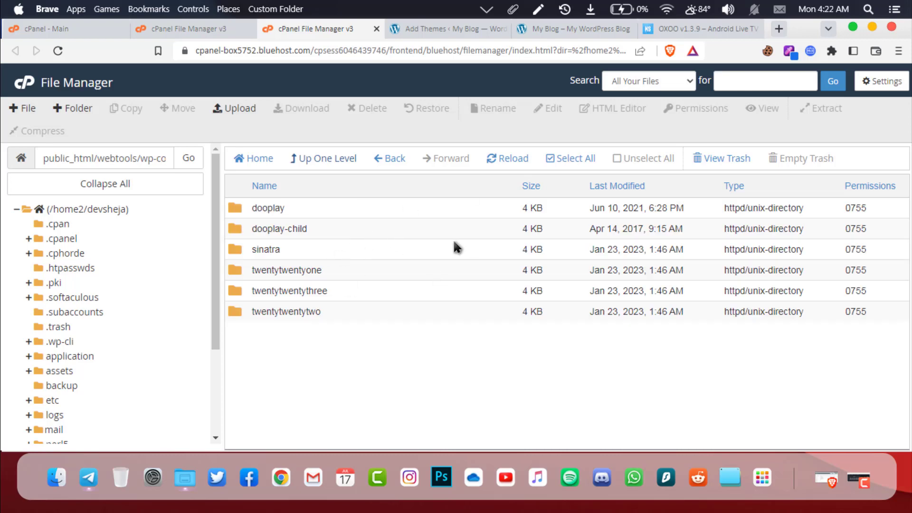
left_click(451, 28)
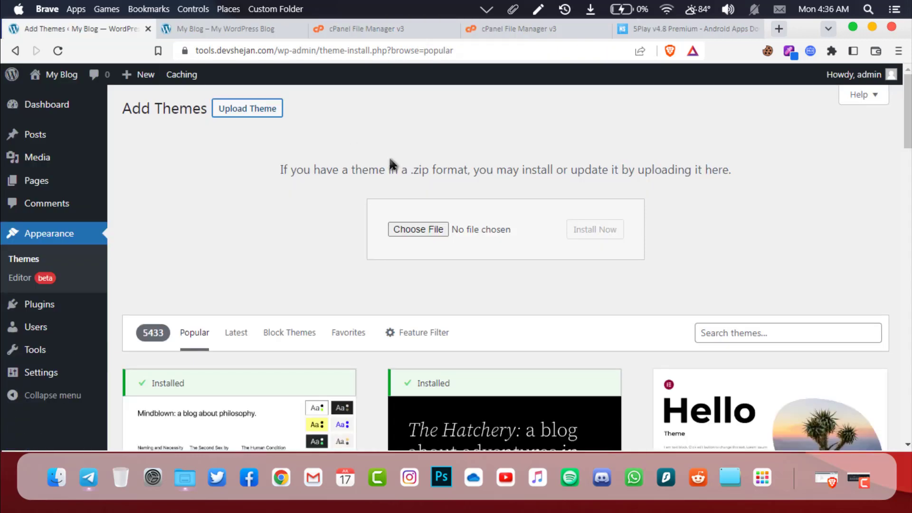
left_click(63, 266)
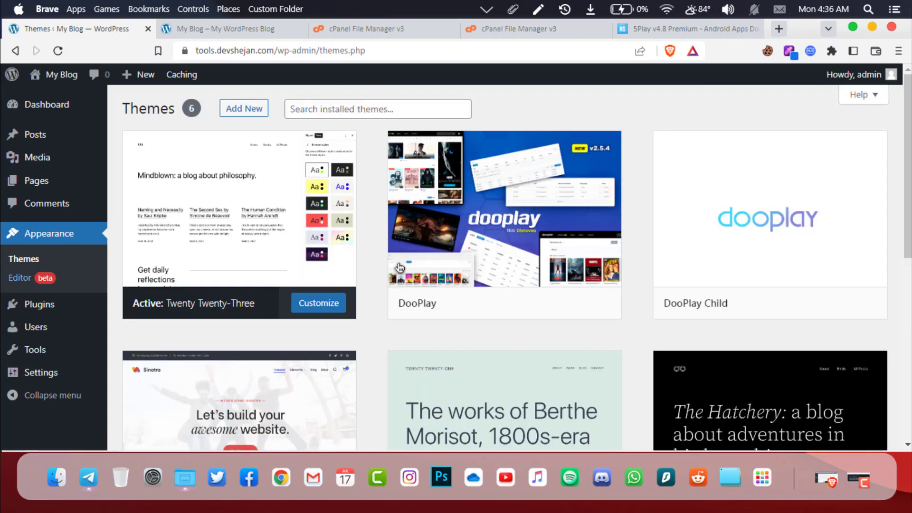
Activate the DooPlay theme and open its license page from the invalid-license notice
mouse_move(475, 247)
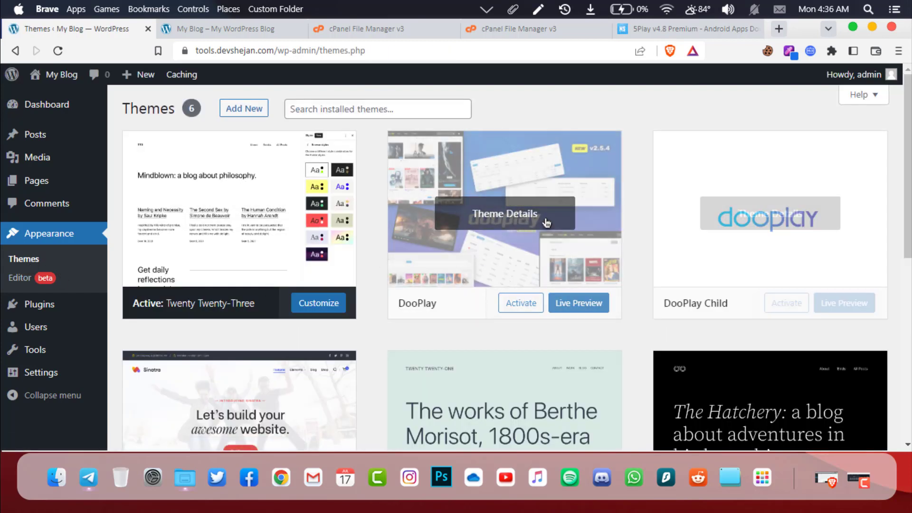
left_click(531, 308)
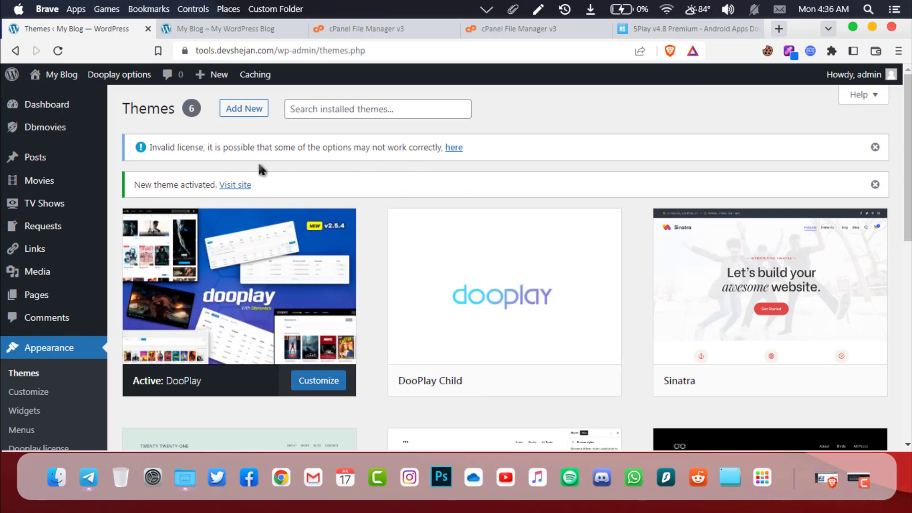
left_click(454, 148)
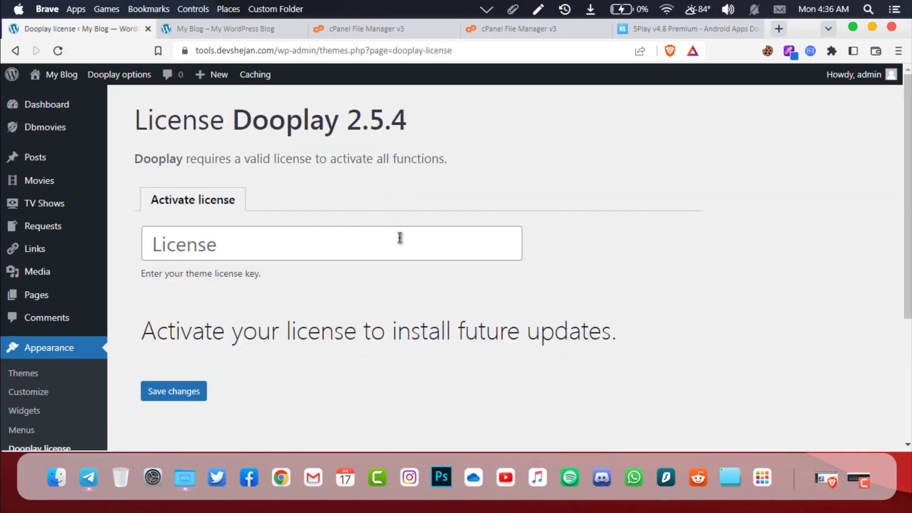
Find the DooPlay v2.5.5 theme & API key post on the NulledSpace site and copy the license key it lists
left_click(656, 36)
left_click(69, 84)
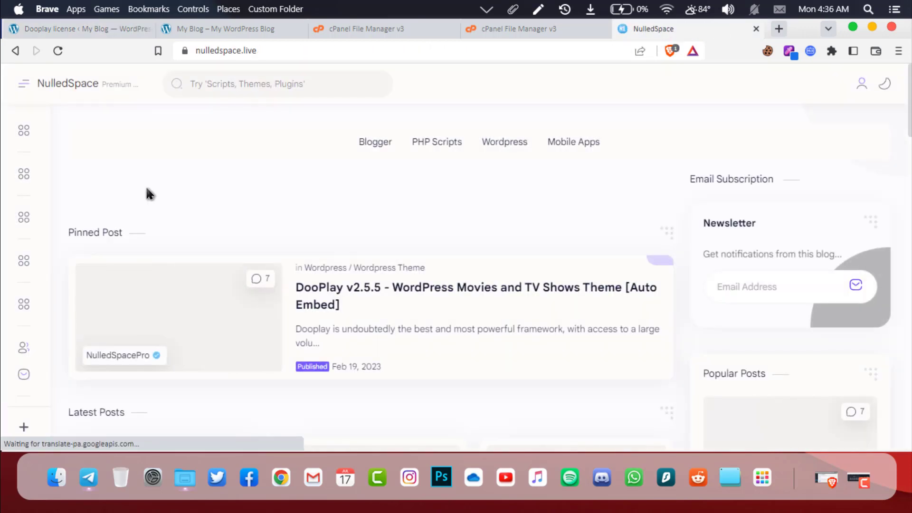
scroll(261, 247, "down", 1)
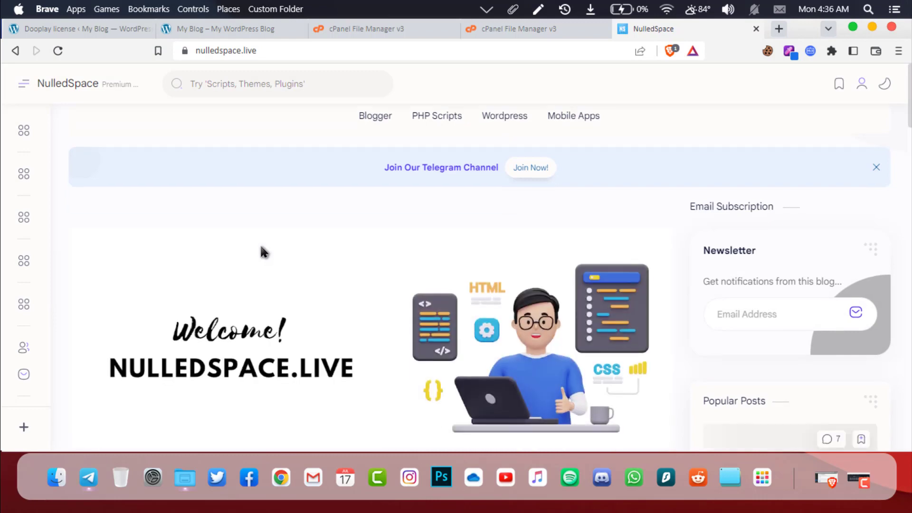
scroll(261, 247, "down", 6)
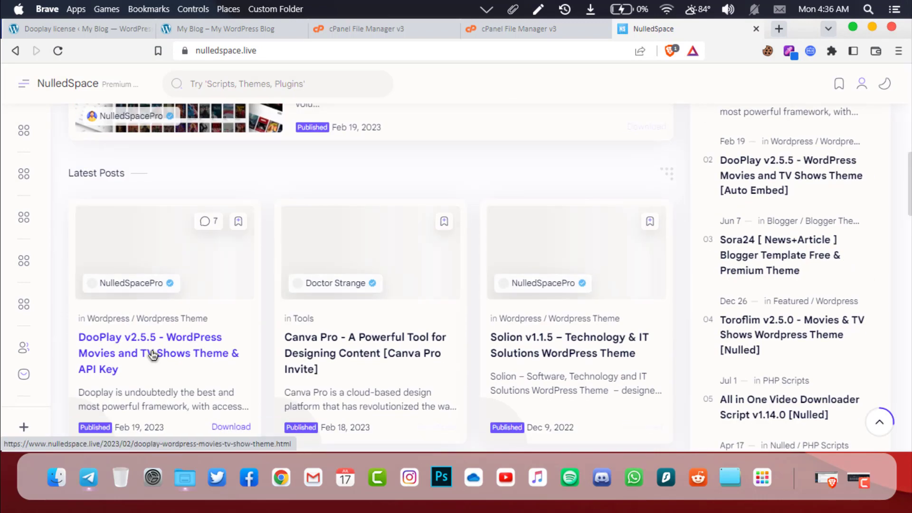
left_click(156, 345)
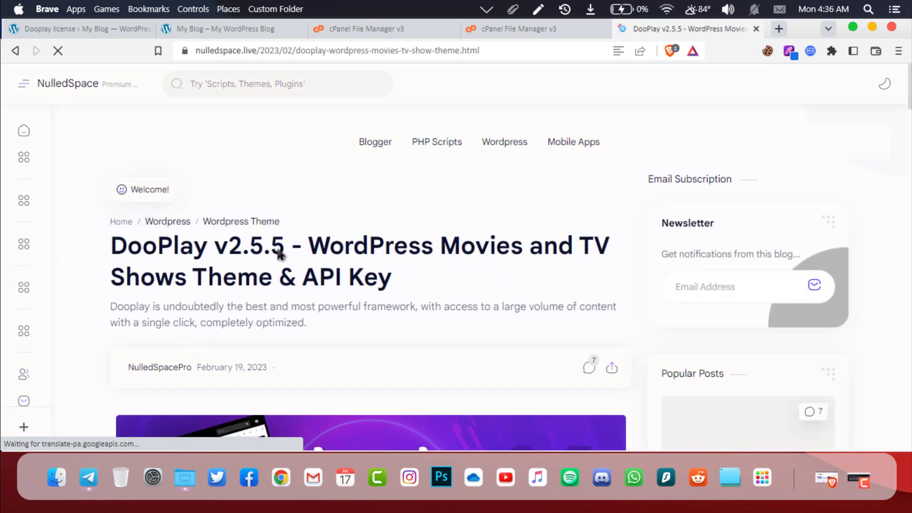
scroll(278, 250, "down", 10)
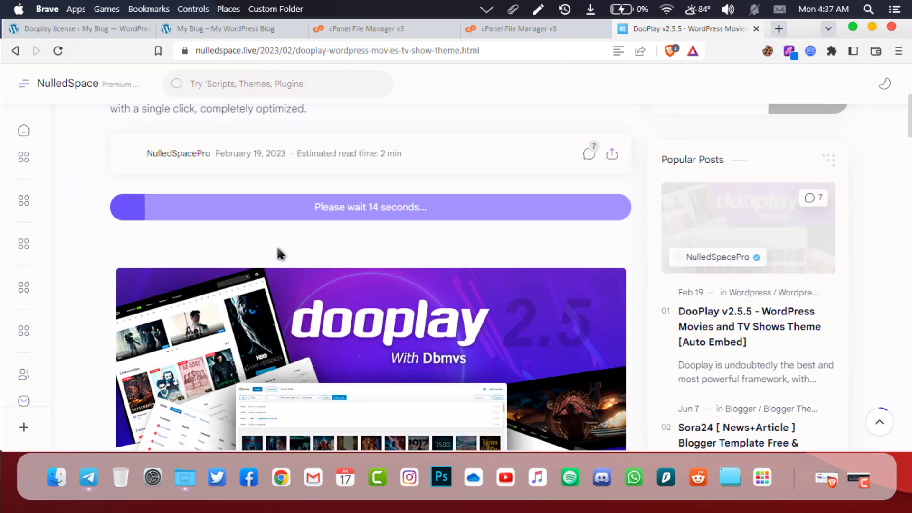
scroll(279, 249, "down", 15)
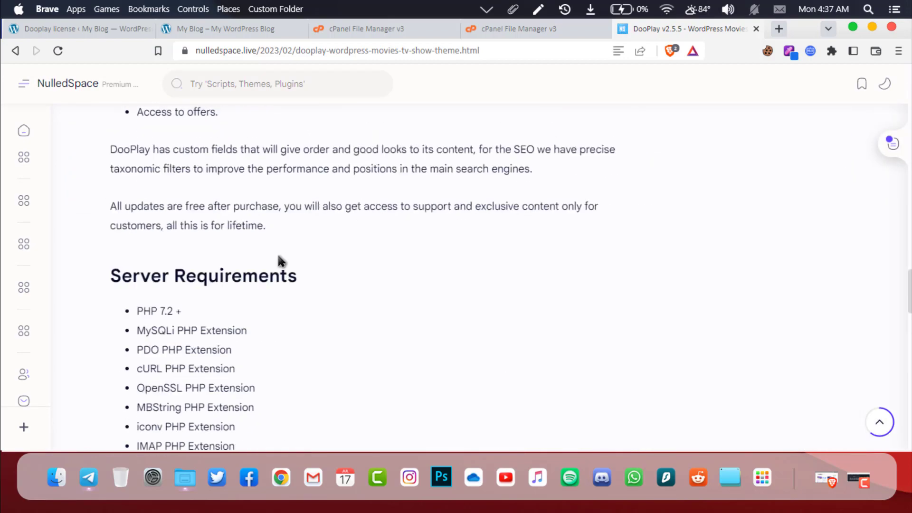
scroll(279, 258, "down", 3)
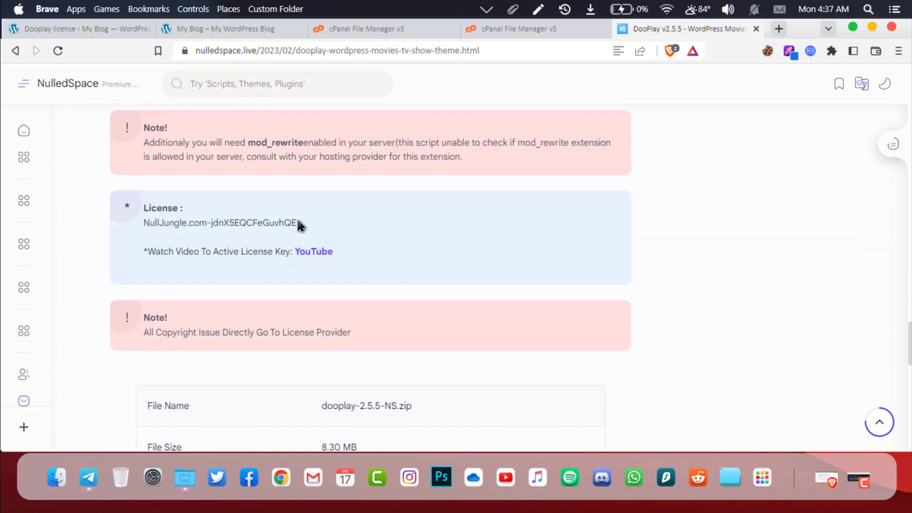
left_click_drag(298, 221, 153, 223)
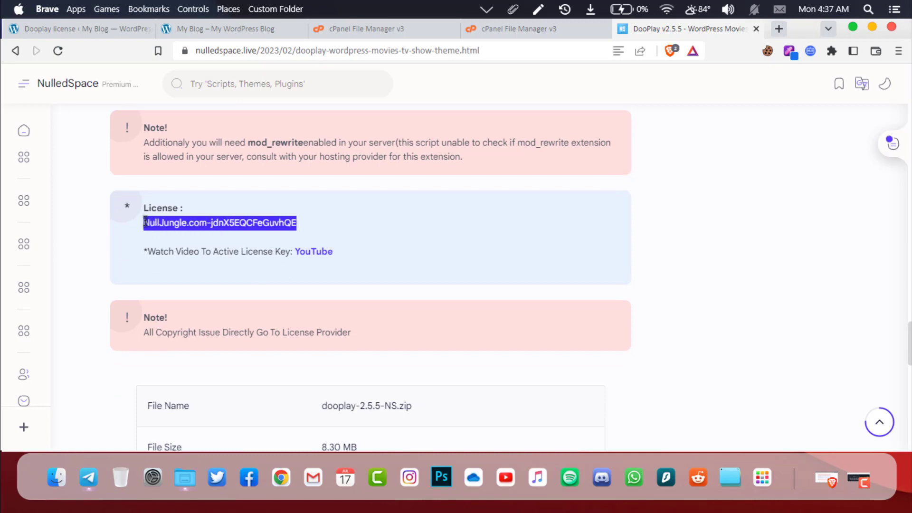
right_click(167, 225)
left_click(176, 232)
Paste the license key into the Dooplay license field in the WordPress admin, save the changes and activate the license
left_click(101, 28)
left_click(280, 250)
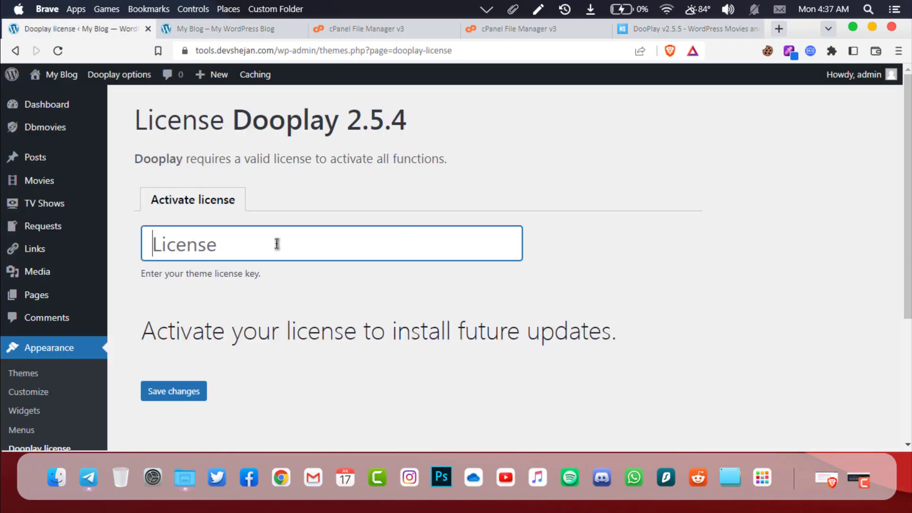
right_click(275, 244)
left_click(337, 102)
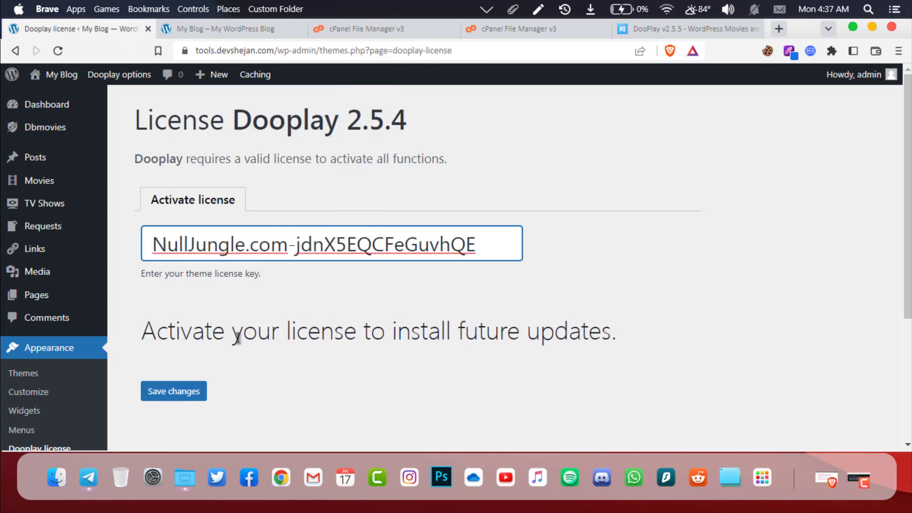
left_click(184, 391)
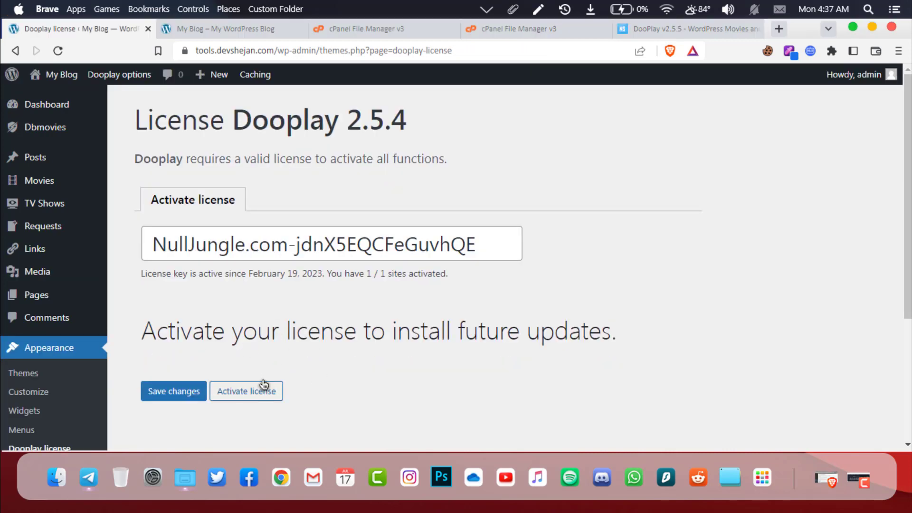
left_click(262, 389)
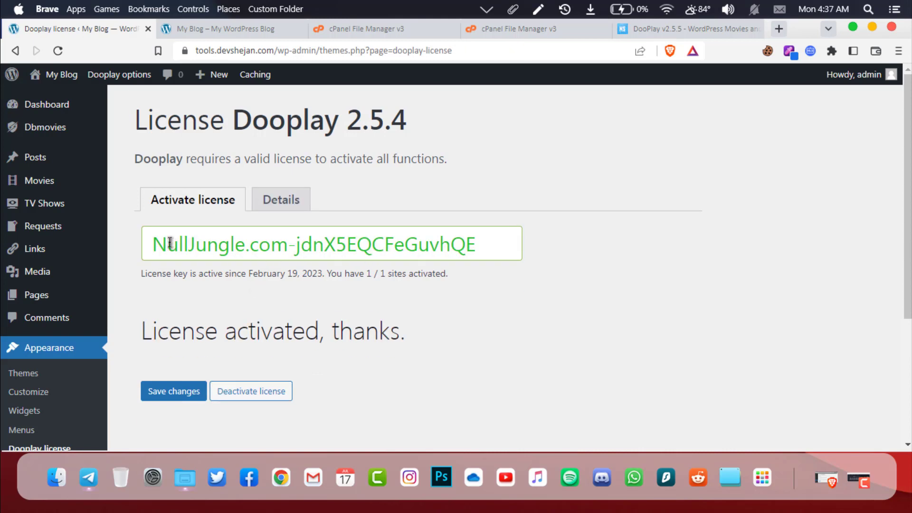
Examine the Dooplay license details, including the activation limits and the expiry entry
left_click(295, 205)
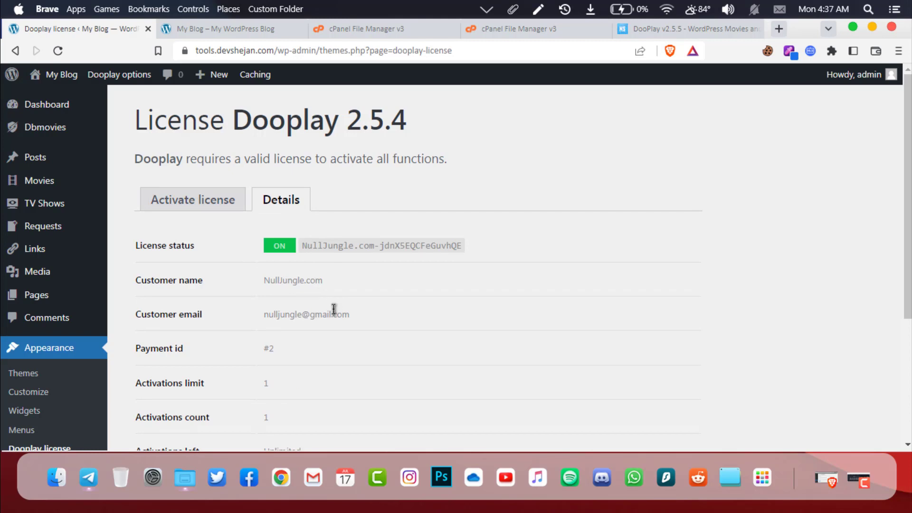
scroll(334, 310, "down", 5)
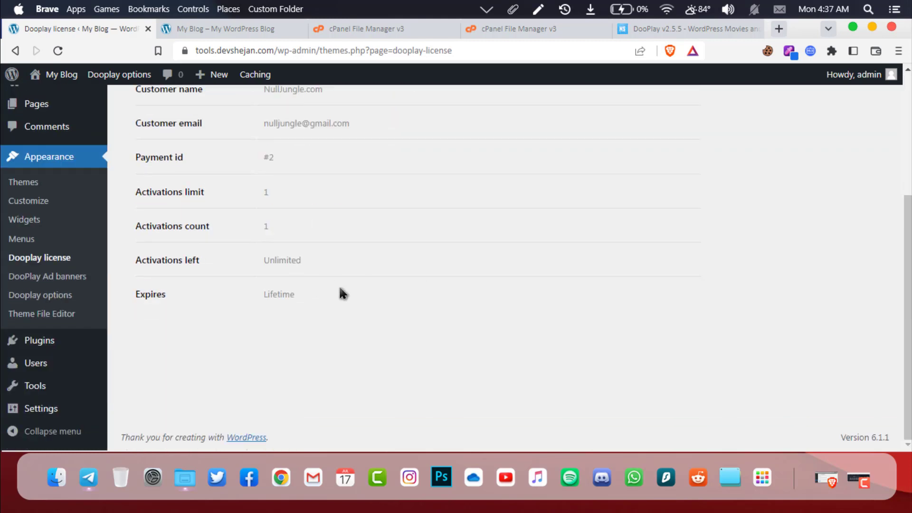
scroll(298, 297, "up", 3)
left_click_drag(311, 363, 262, 361)
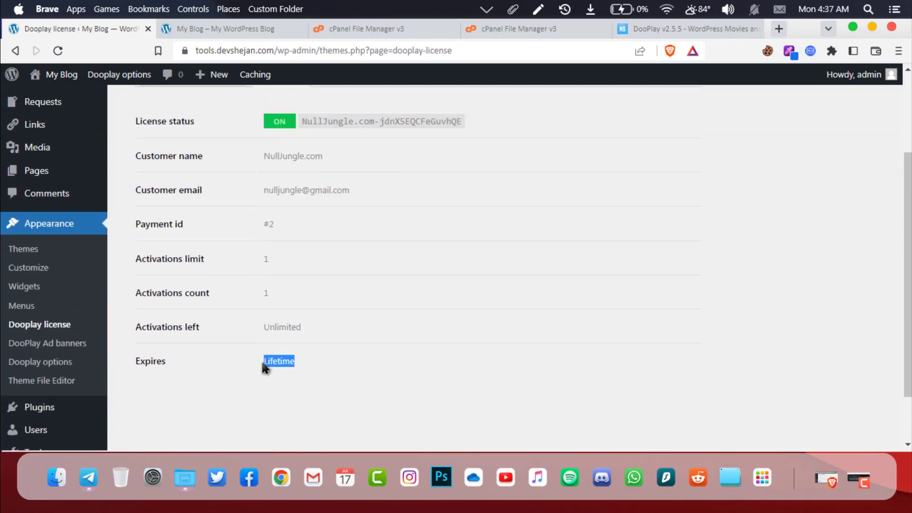
left_click(341, 359)
scroll(354, 311, "up", 3)
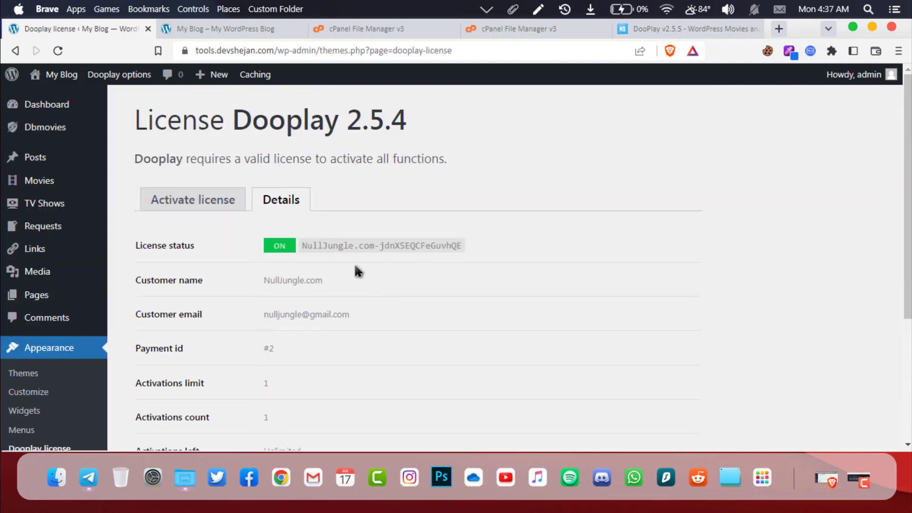
Paste the copied key as the API key for Dbmovies in the Dbmovies general settings and save the changes
mouse_move(99, 133)
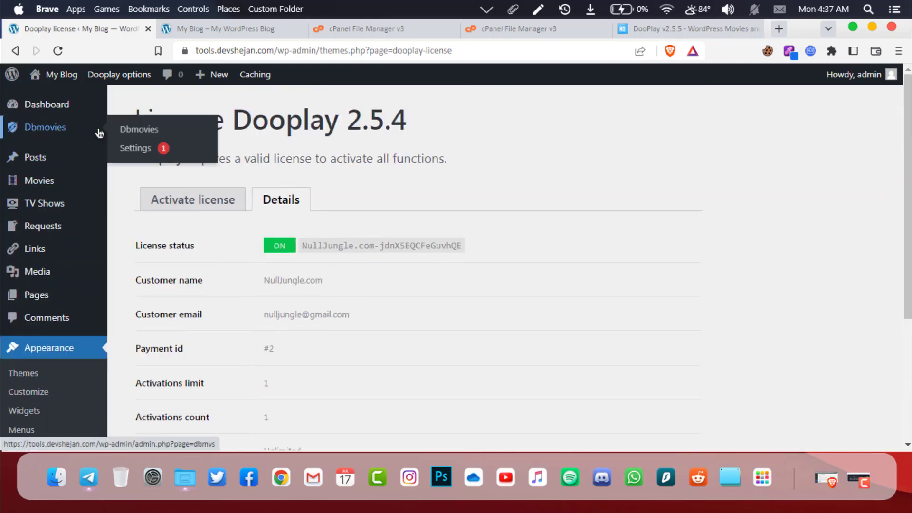
left_click(138, 149)
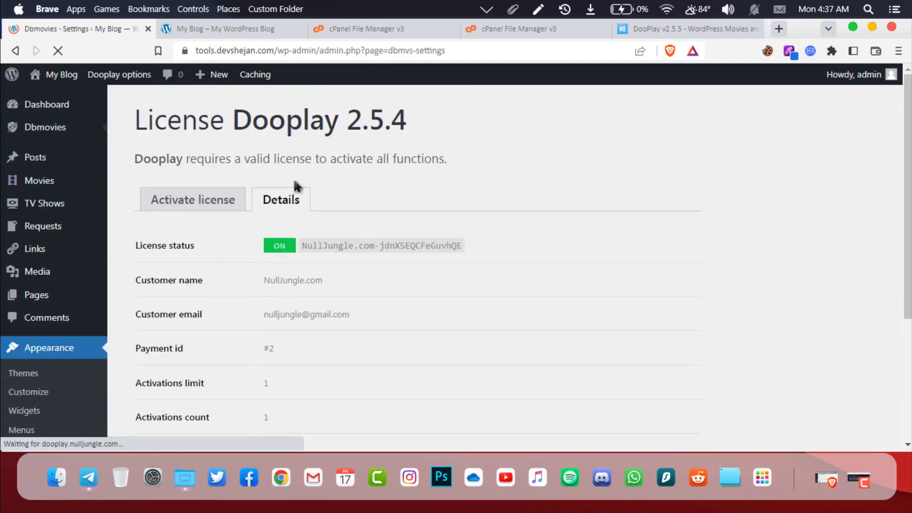
left_click(336, 281)
right_click(337, 280)
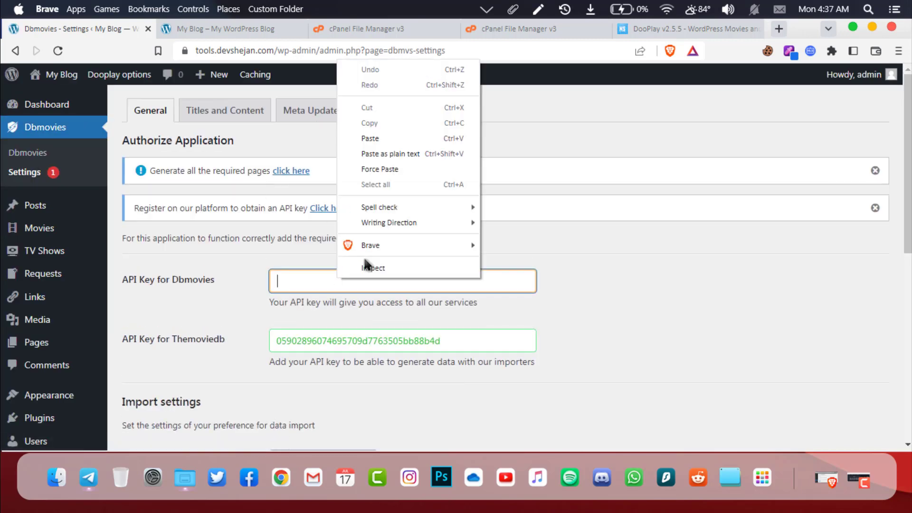
left_click(366, 139)
scroll(198, 314, "down", 10)
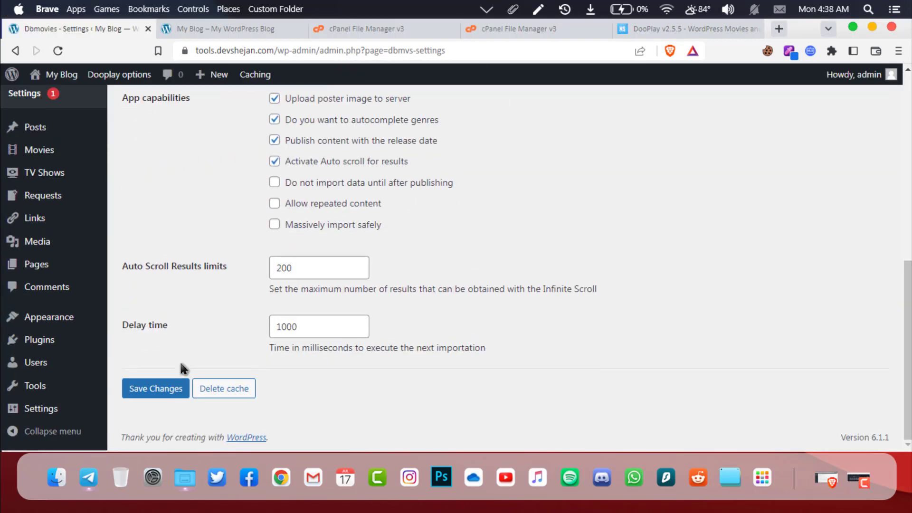
left_click(177, 385)
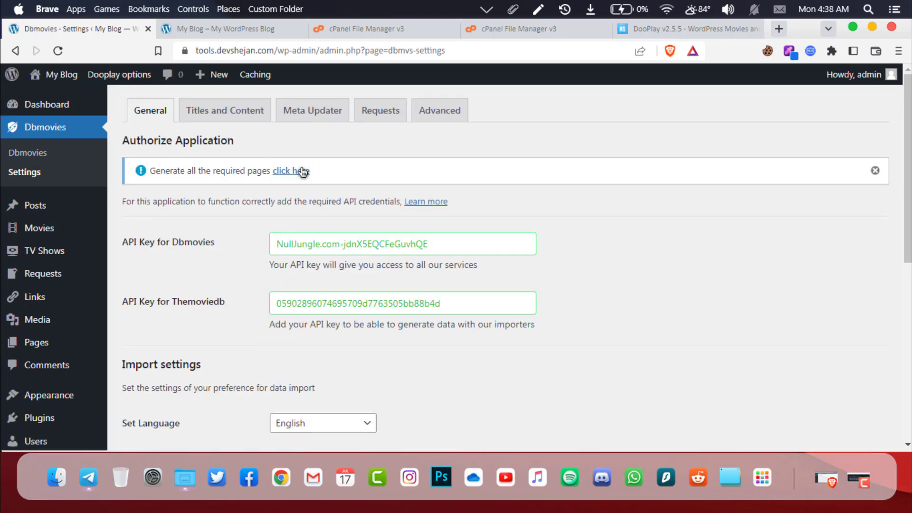
Generate all the required pages for Dbmovies, check the site's front page and return to the Dbmovies settings
left_click(301, 171)
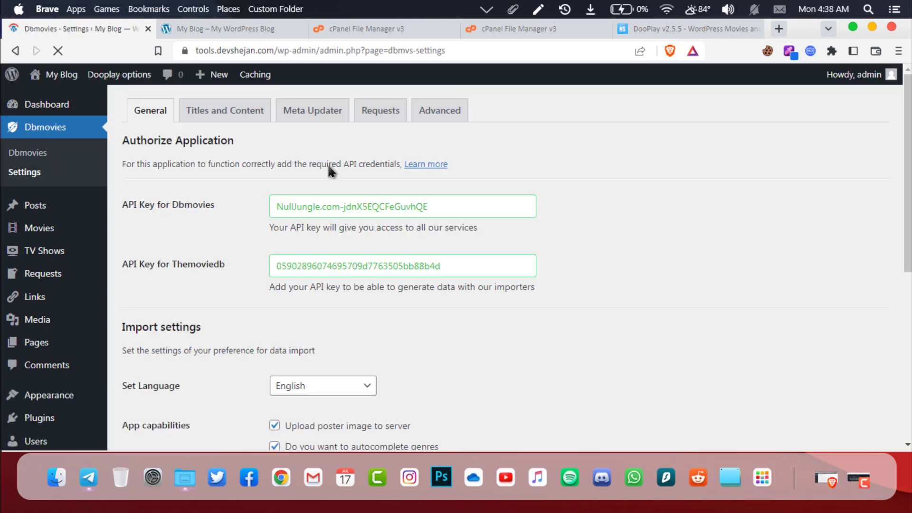
left_click(219, 33)
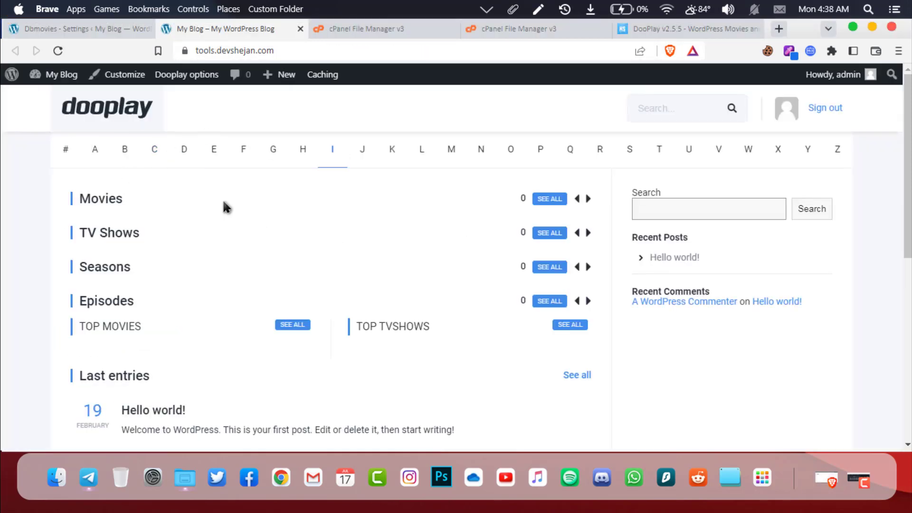
left_click(88, 28)
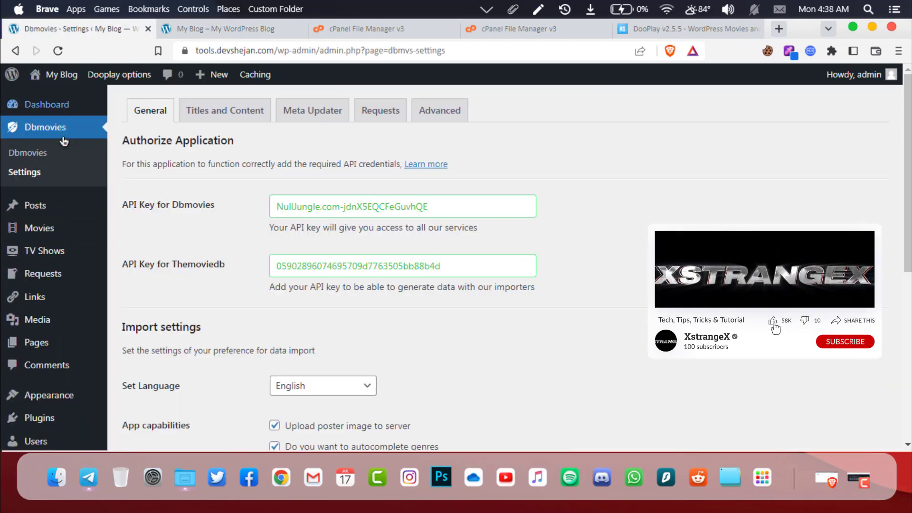
Discover movies from 2022 in the Dbmovies importer and import Avatar: The Way of Water
left_click(27, 154)
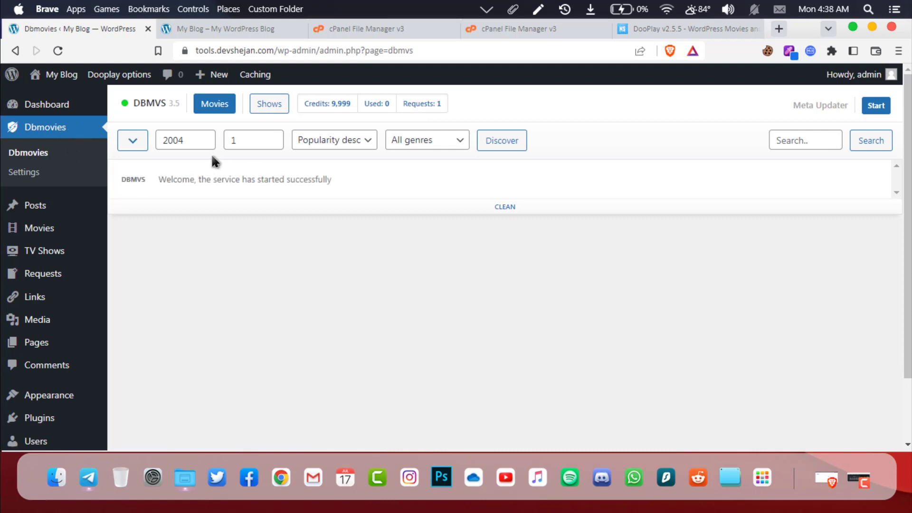
left_click(203, 139)
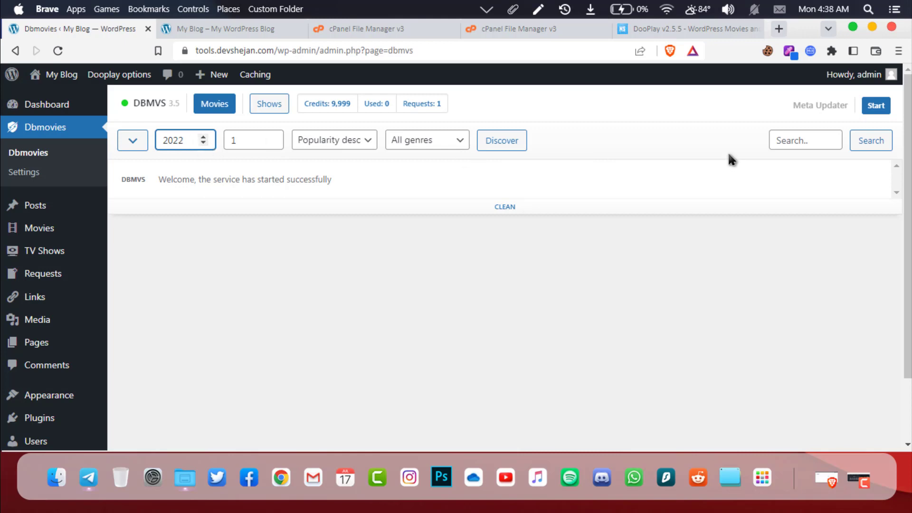
left_click(488, 142)
left_click(497, 142)
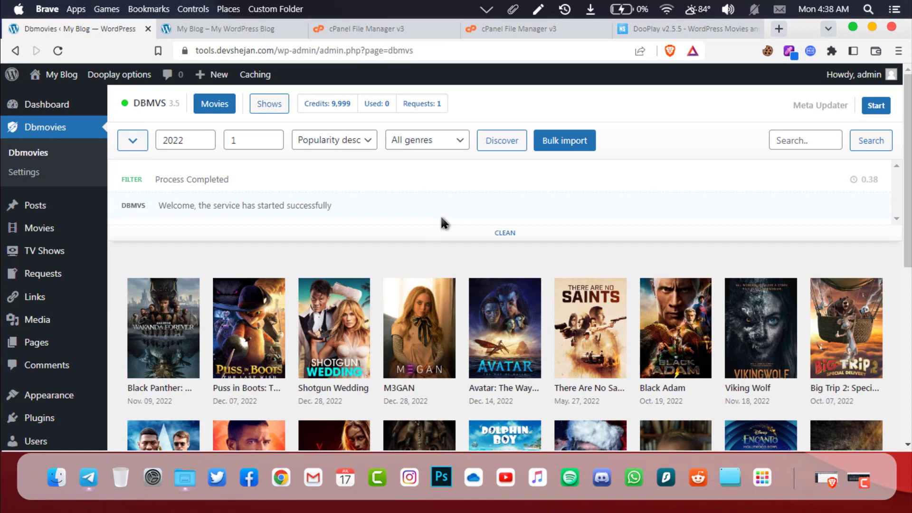
left_click(515, 319)
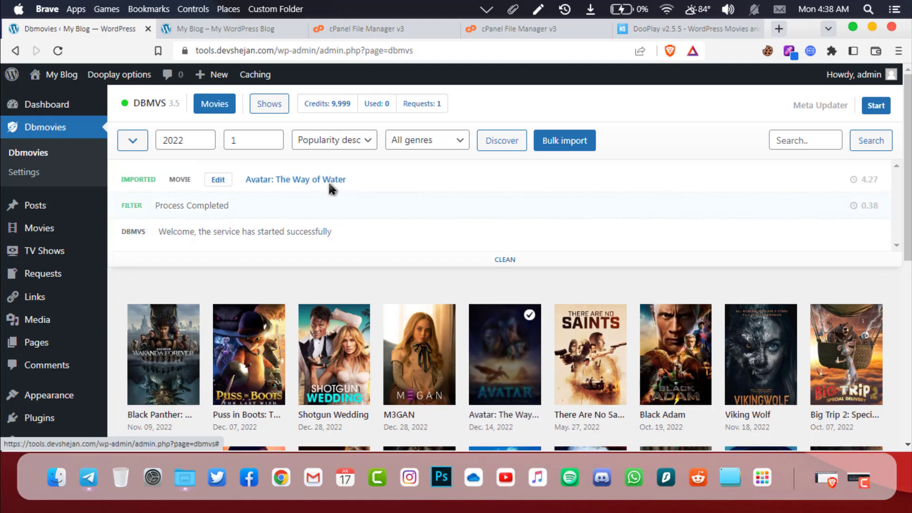
Reload the site's front page and open Avatar: The Way of Water from its Movies section
left_click(235, 29)
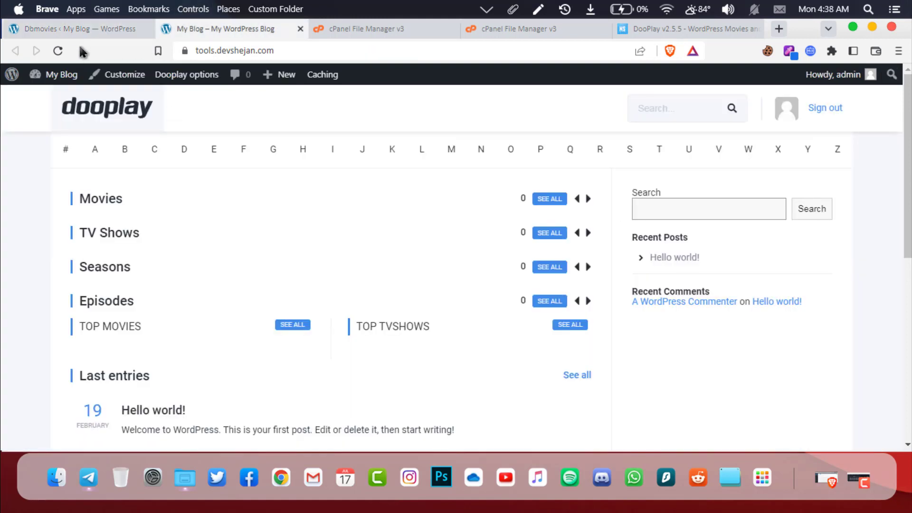
left_click(66, 50)
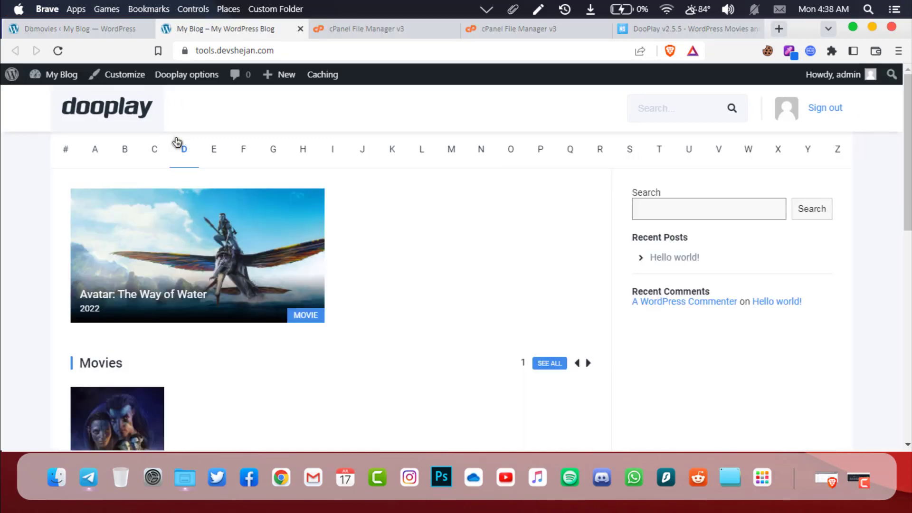
scroll(153, 373, "down", 5)
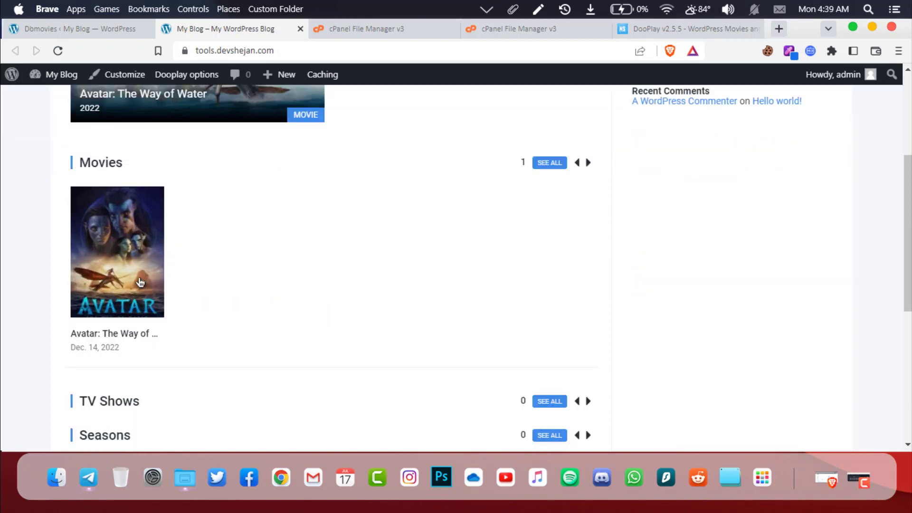
left_click(141, 282)
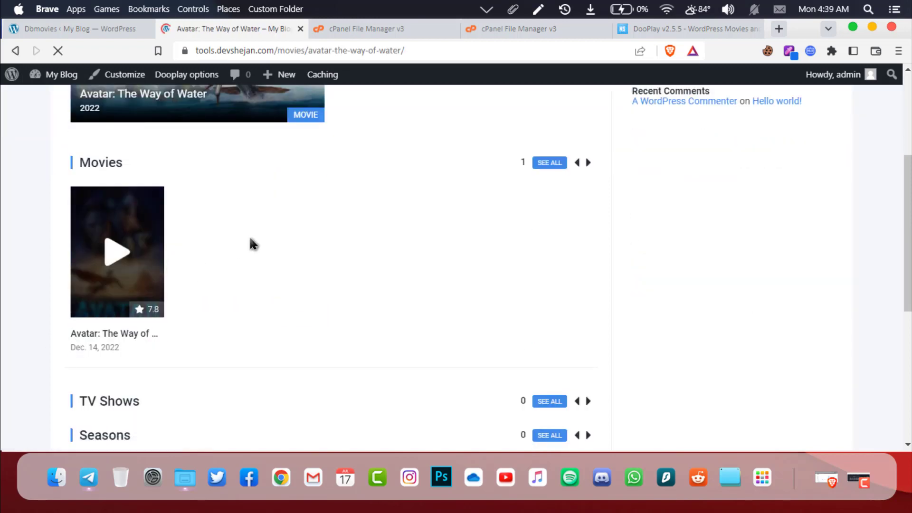